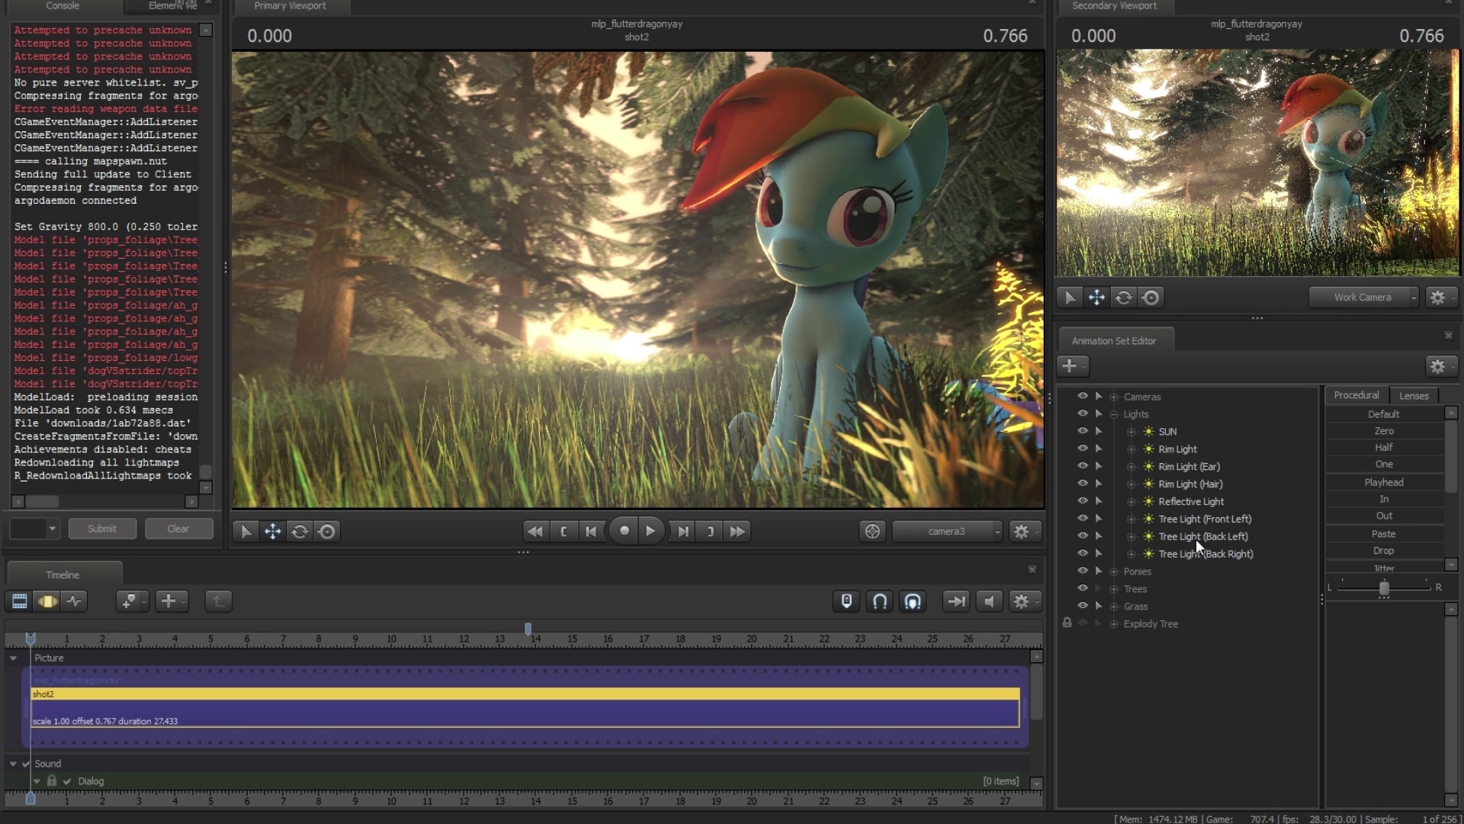
- Hide the Lights group and show it again to compare the scene with and without its lights
click(1082, 413)
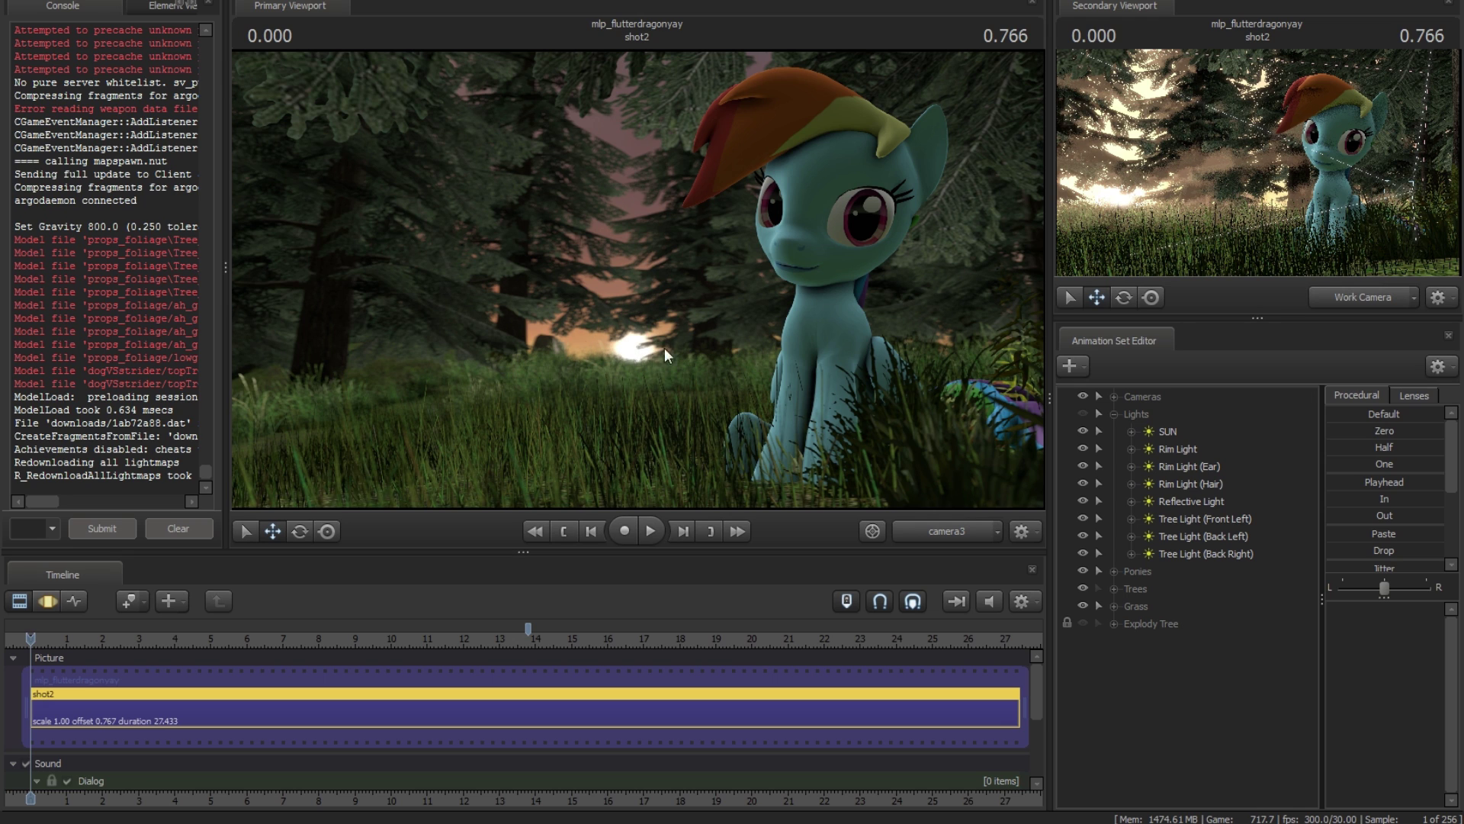
click(1083, 412)
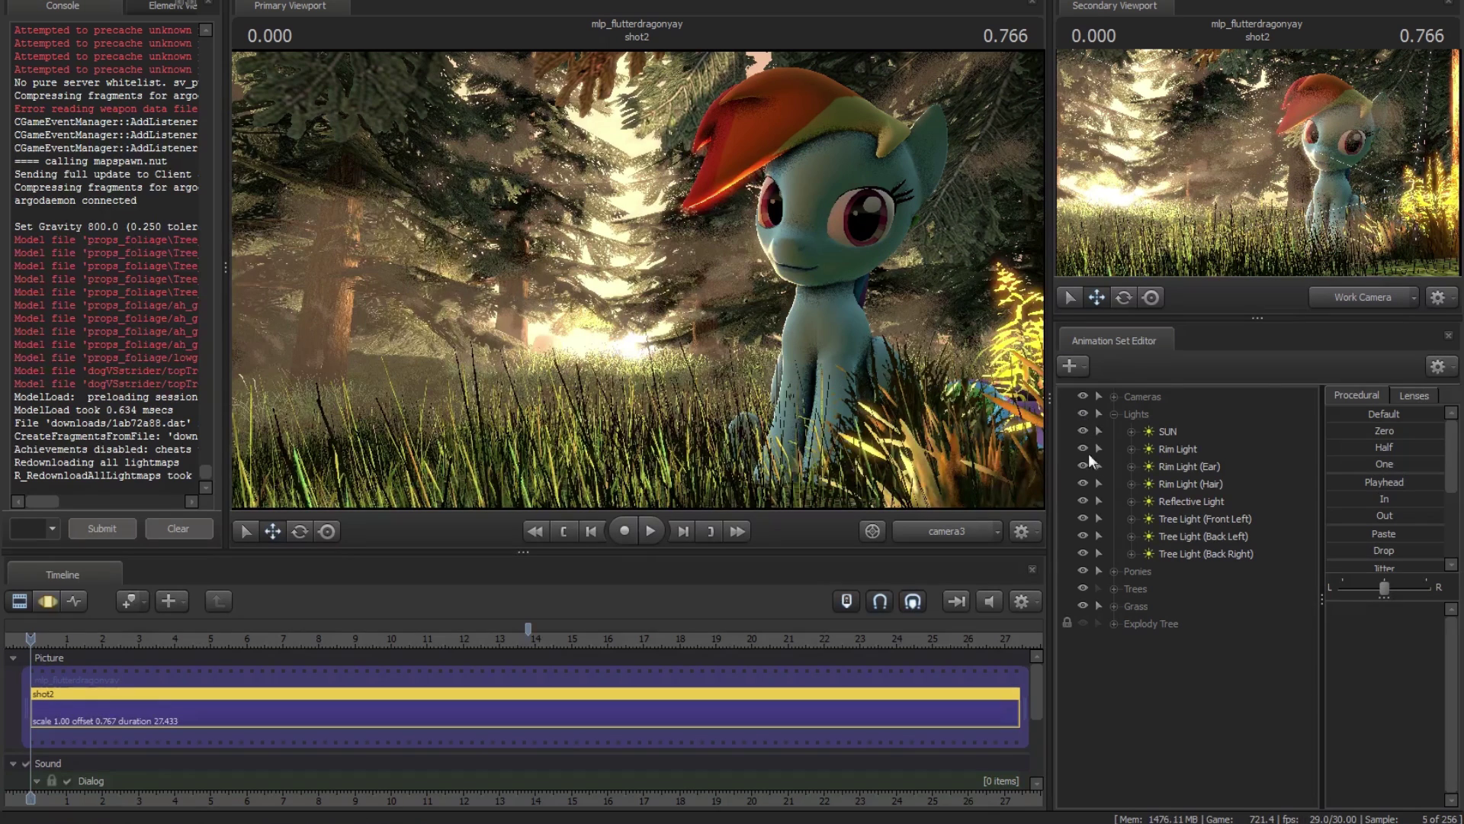
- Delete all the rim, reflective and tree lights, keeping only SUN in the Lights group
click(1179, 450)
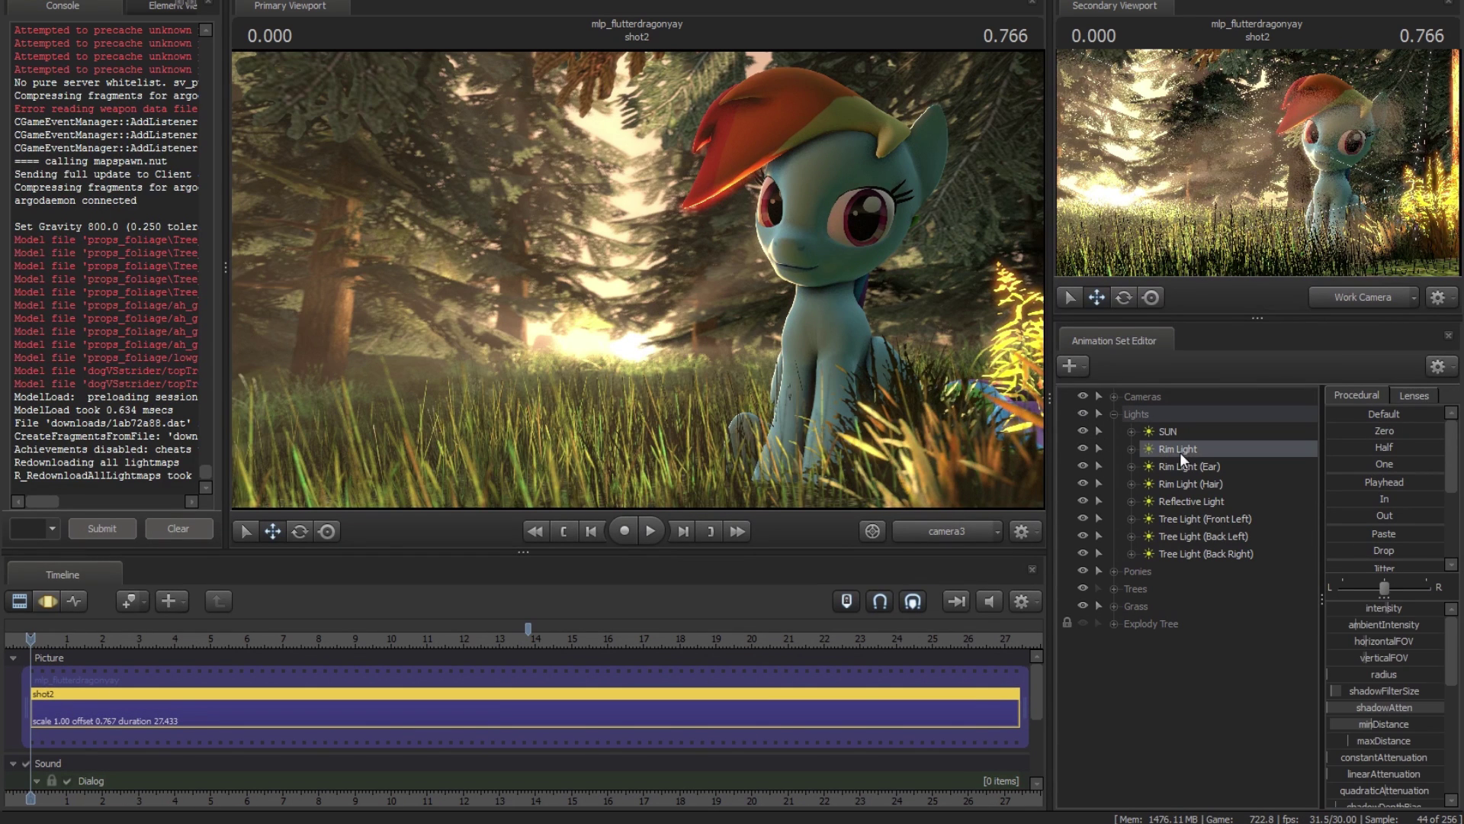
shift+click(1189, 555)
right_click(1192, 500)
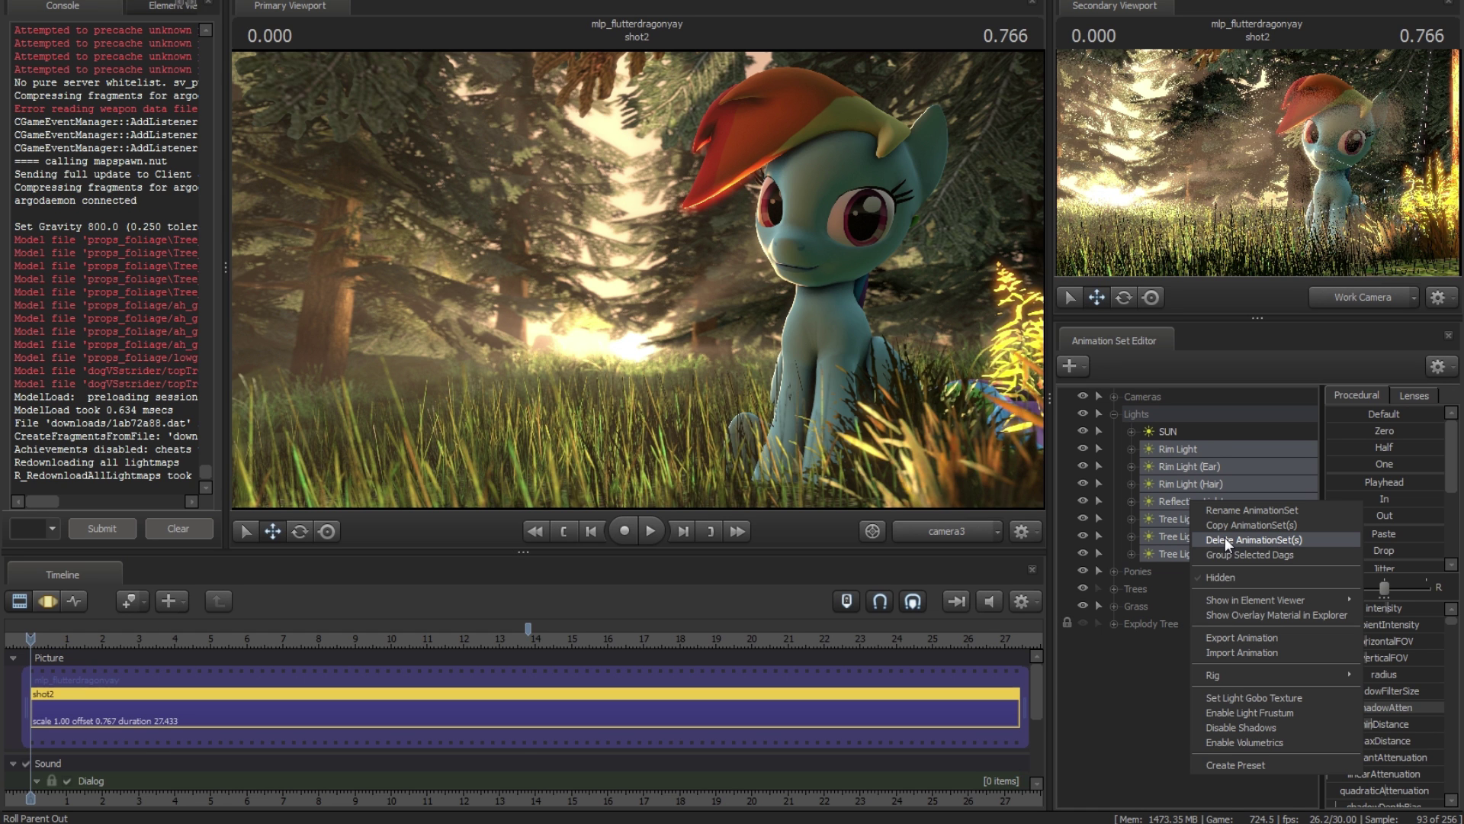
click(1225, 539)
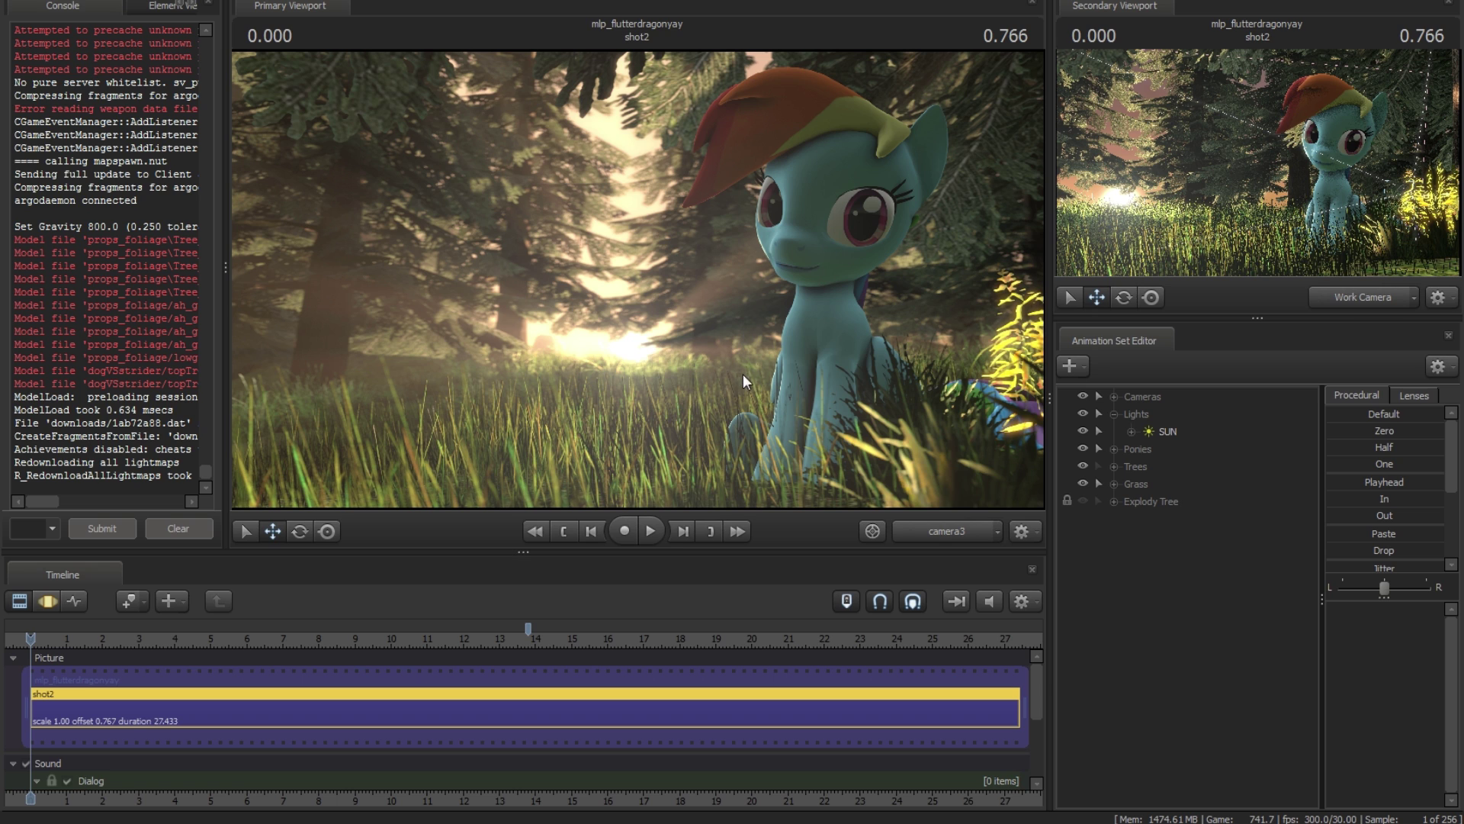
- Create an animation set for a new light and view the scene through it in the primary viewport
click(1068, 366)
click(1104, 398)
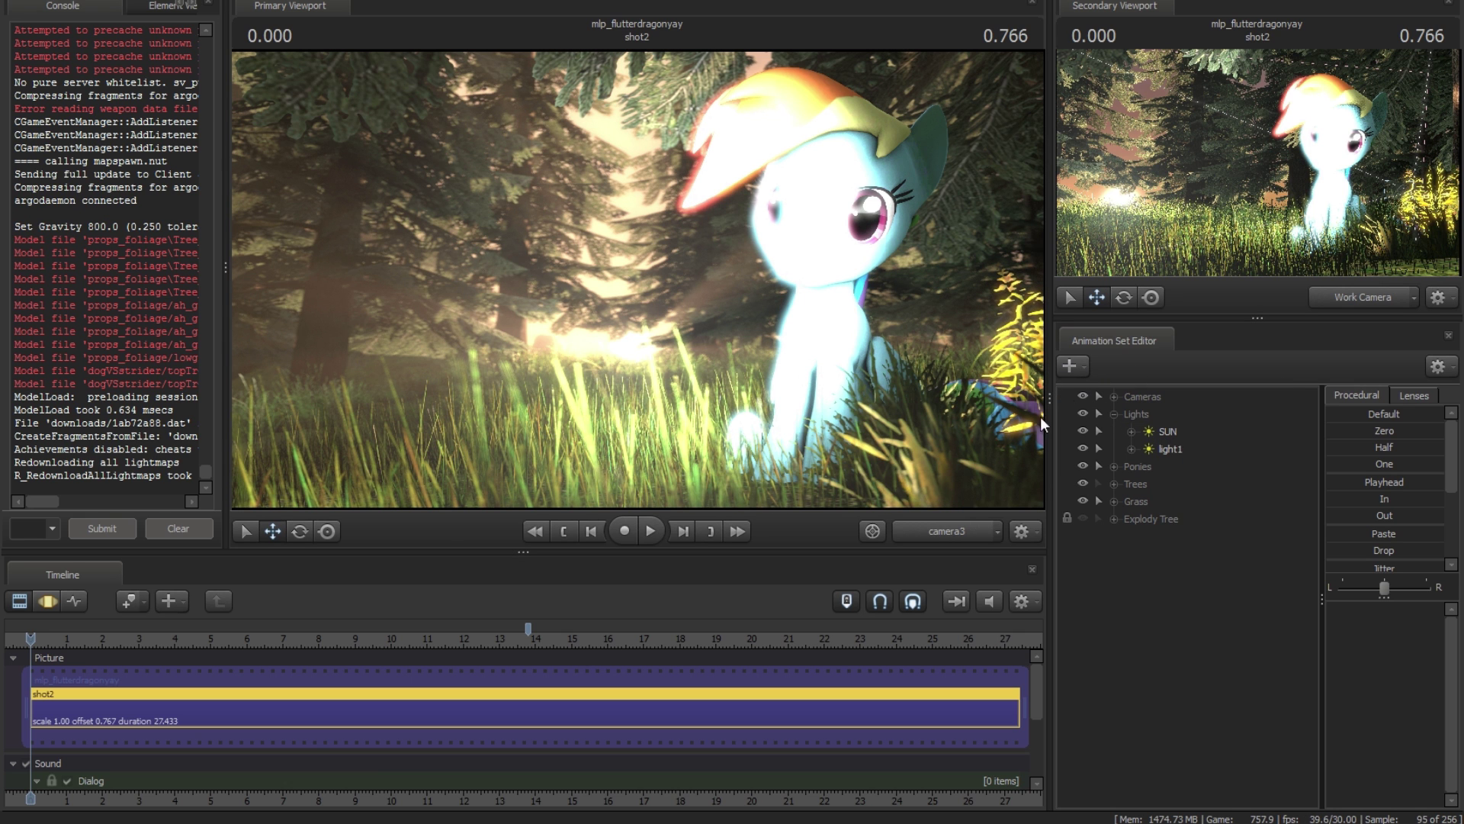
click(1164, 450)
drag(1164, 451, 797, 419)
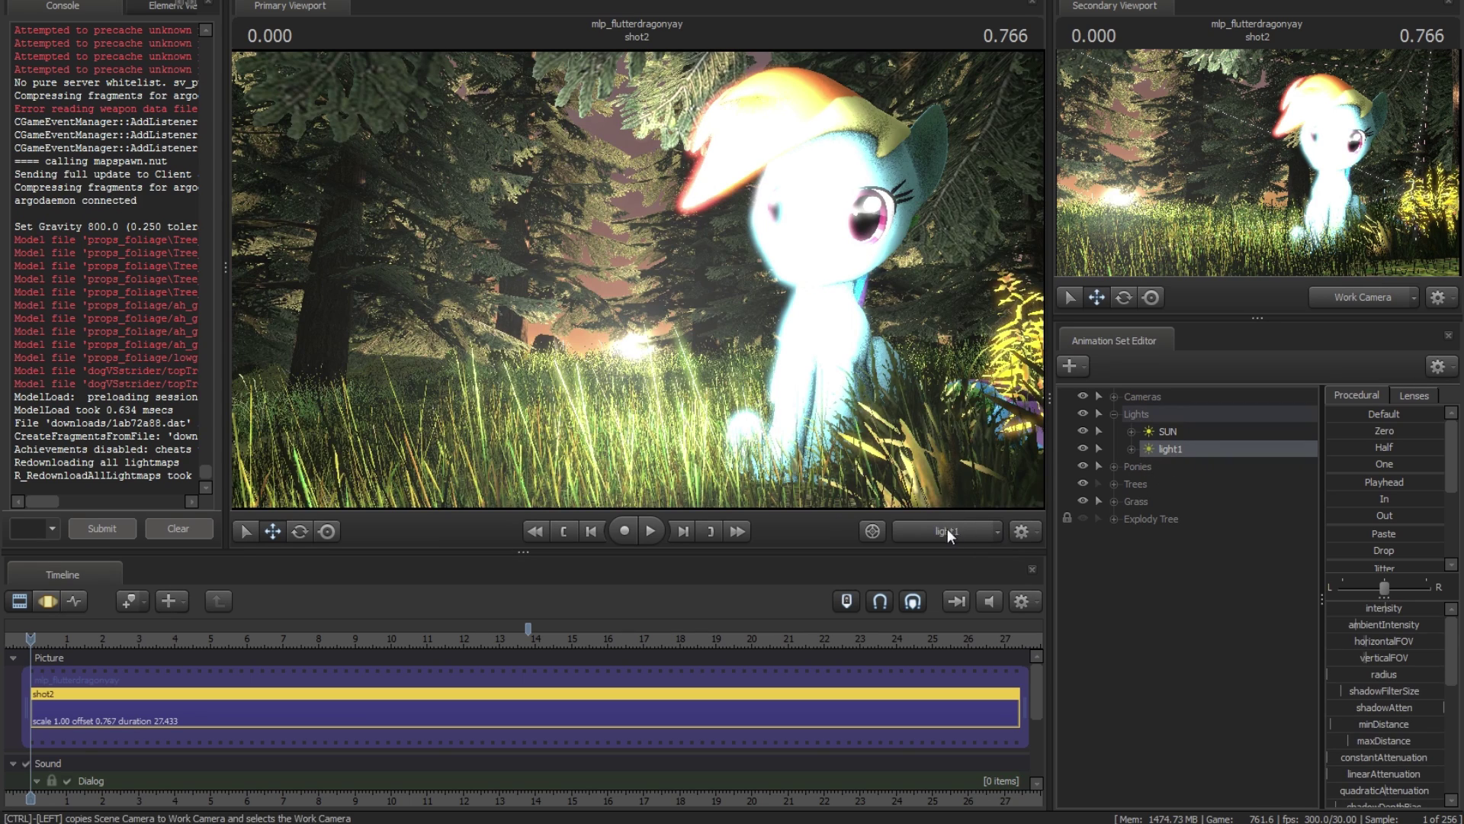
- In the Motion Editor, place light1 behind the pony and aim it at her back, with an enlarged secondary viewport showing camera3
key(F3)
drag(821, 474, 932, 245)
key(a)
click(1353, 298)
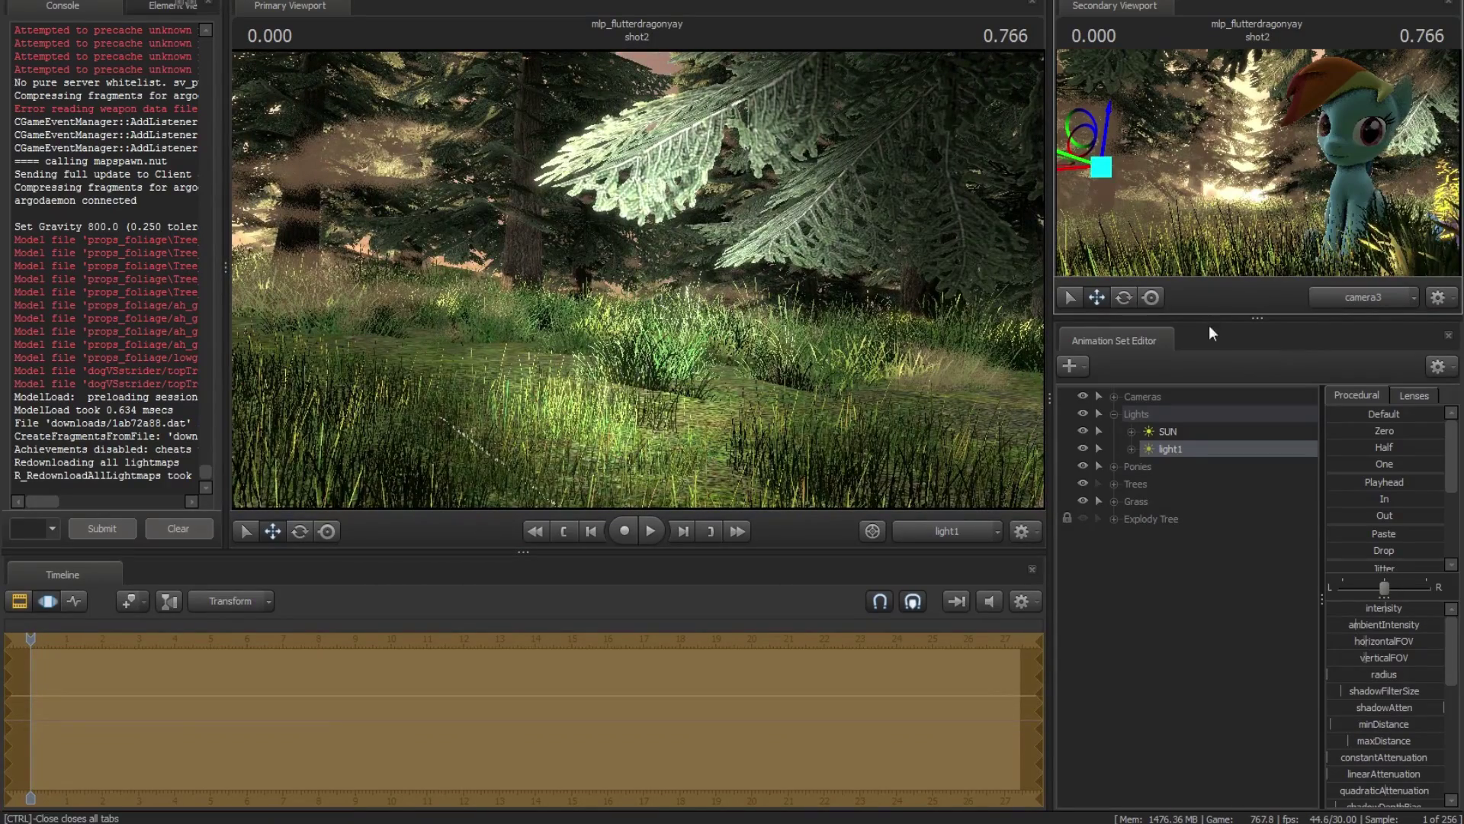
drag(1220, 322, 1220, 355)
drag(1051, 305, 992, 305)
drag(602, 279, 759, 259)
key(s)
key(w)
key(d)
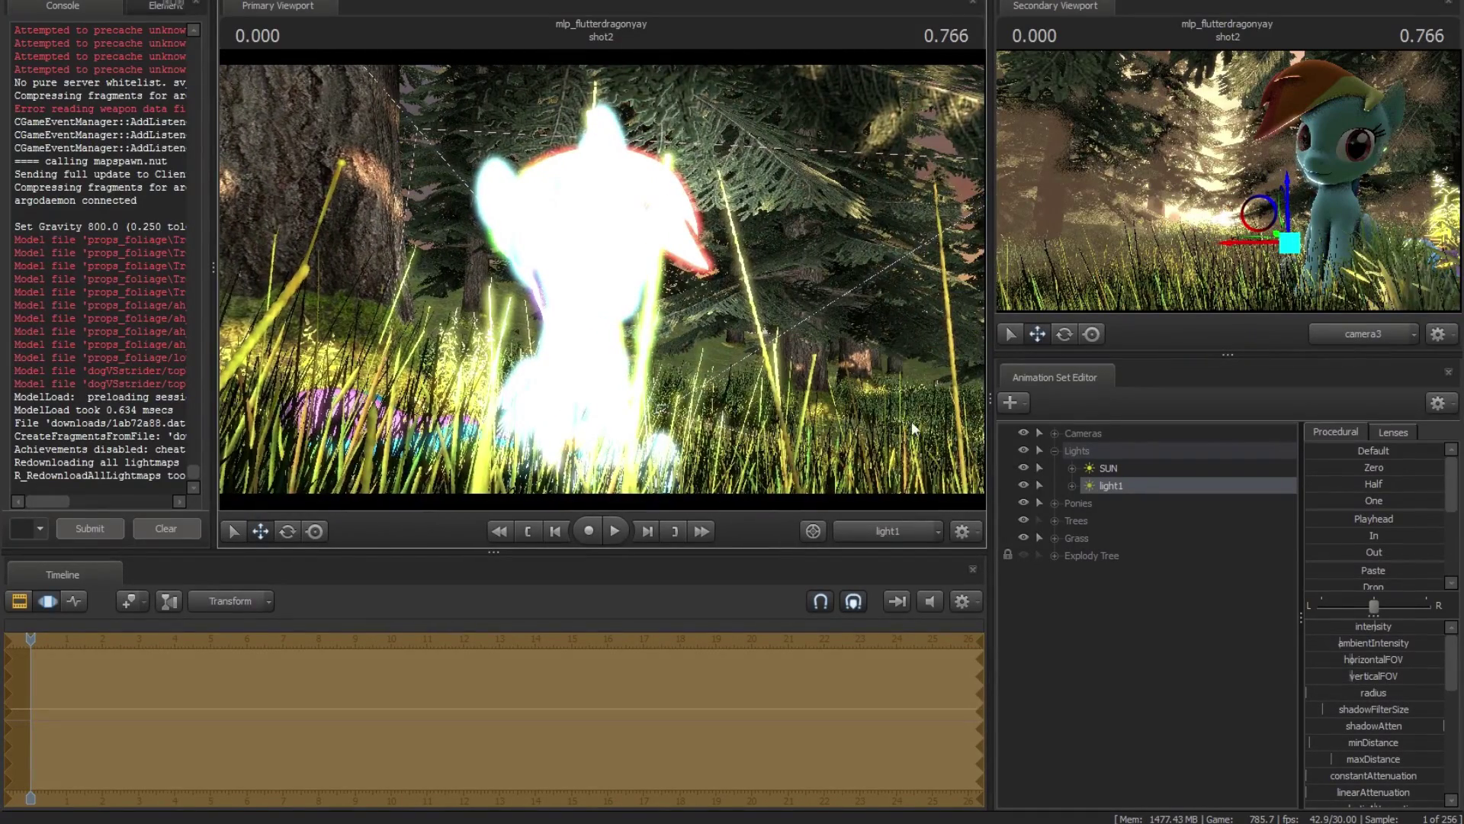
- Check light1's rim effect through camera3, adjust the light's position slightly from its own view, and return to camera3
click(887, 536)
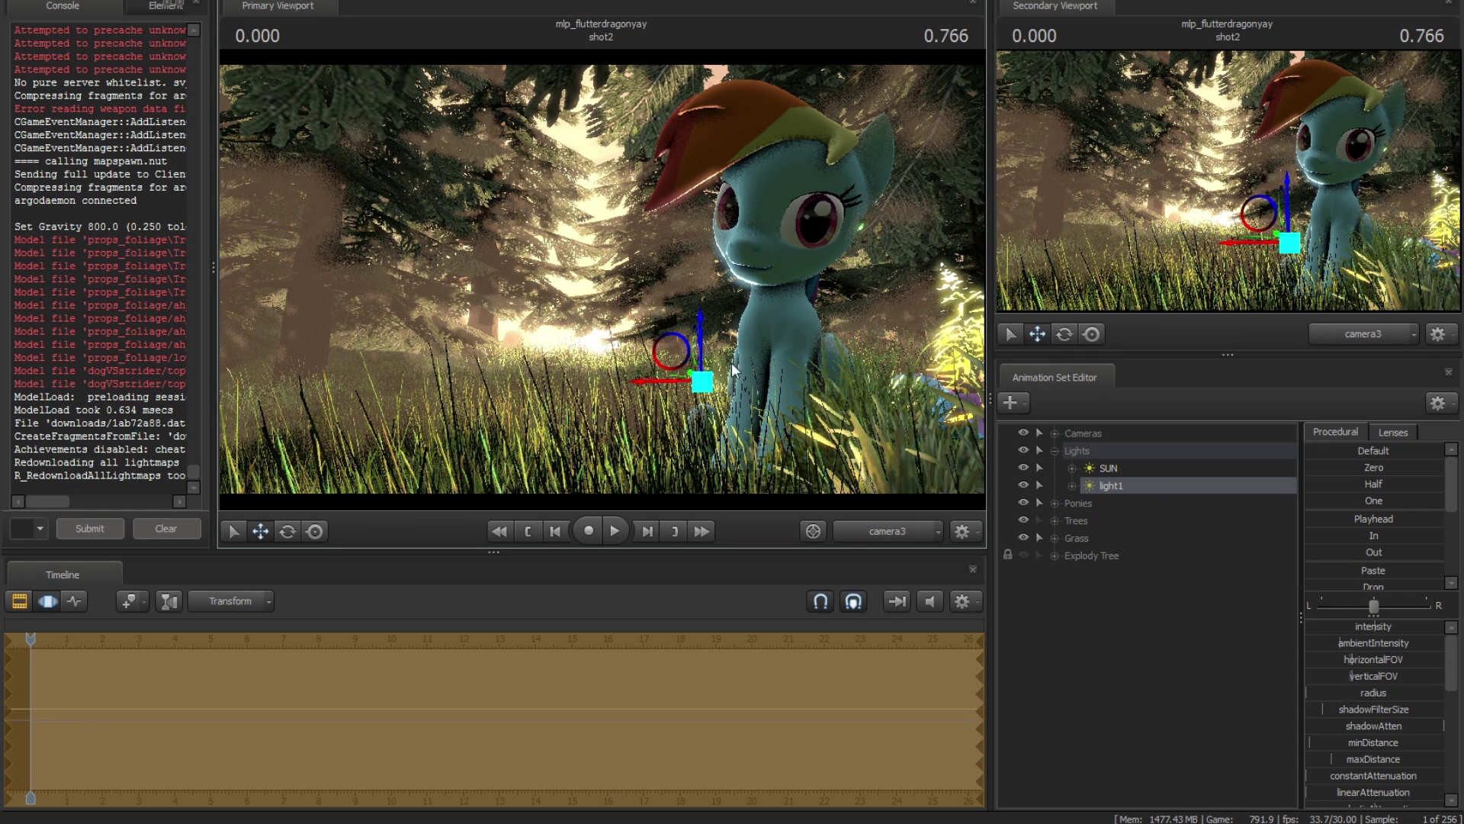
double_click(1137, 485)
mouse_move(603, 279)
mouse_down()
mouse_move(589, 280)
mouse_move(602, 293)
mouse_move(633, 276)
mouse_move(616, 278)
mouse_up()
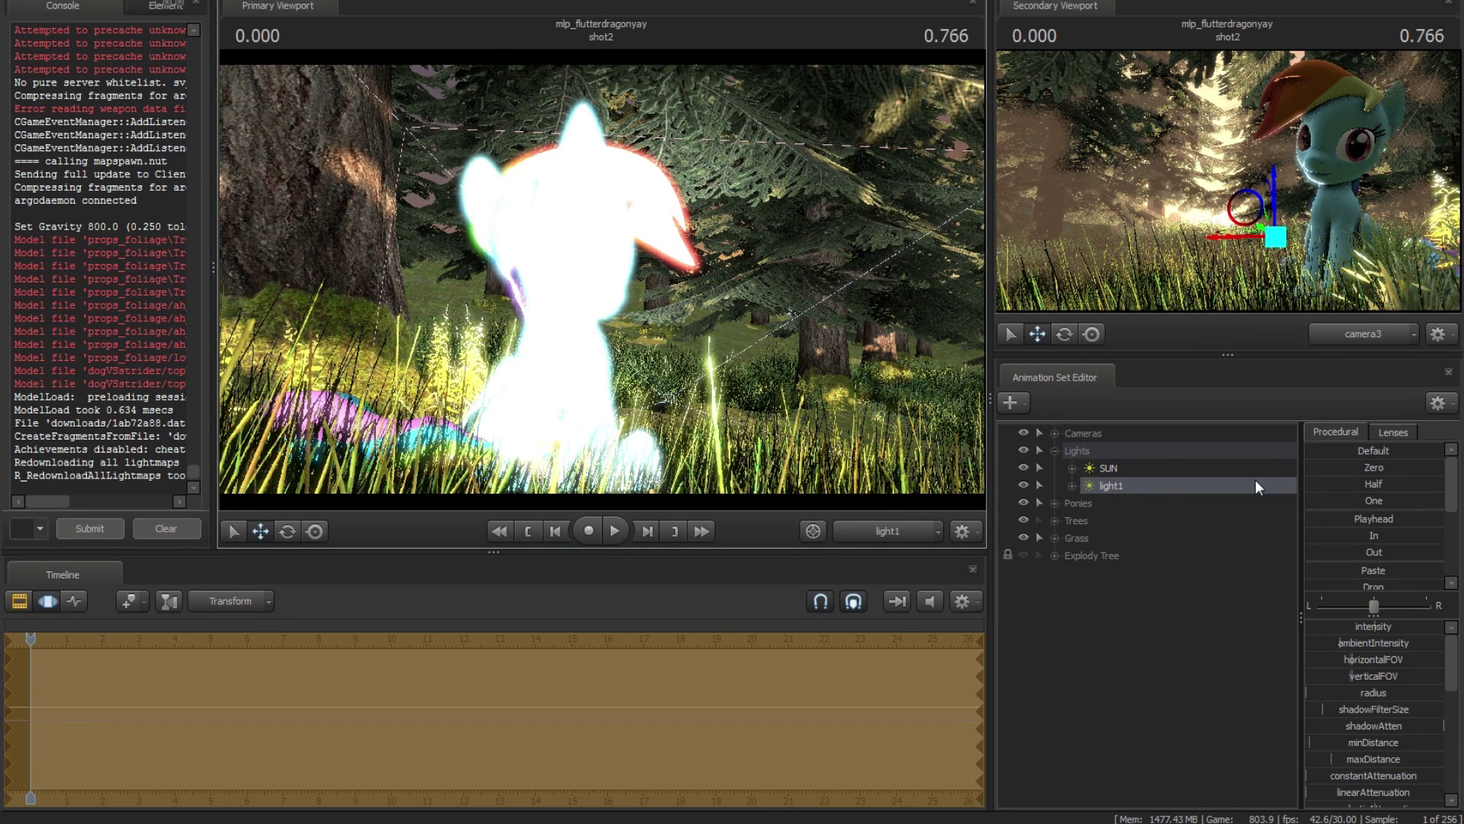
click(887, 530)
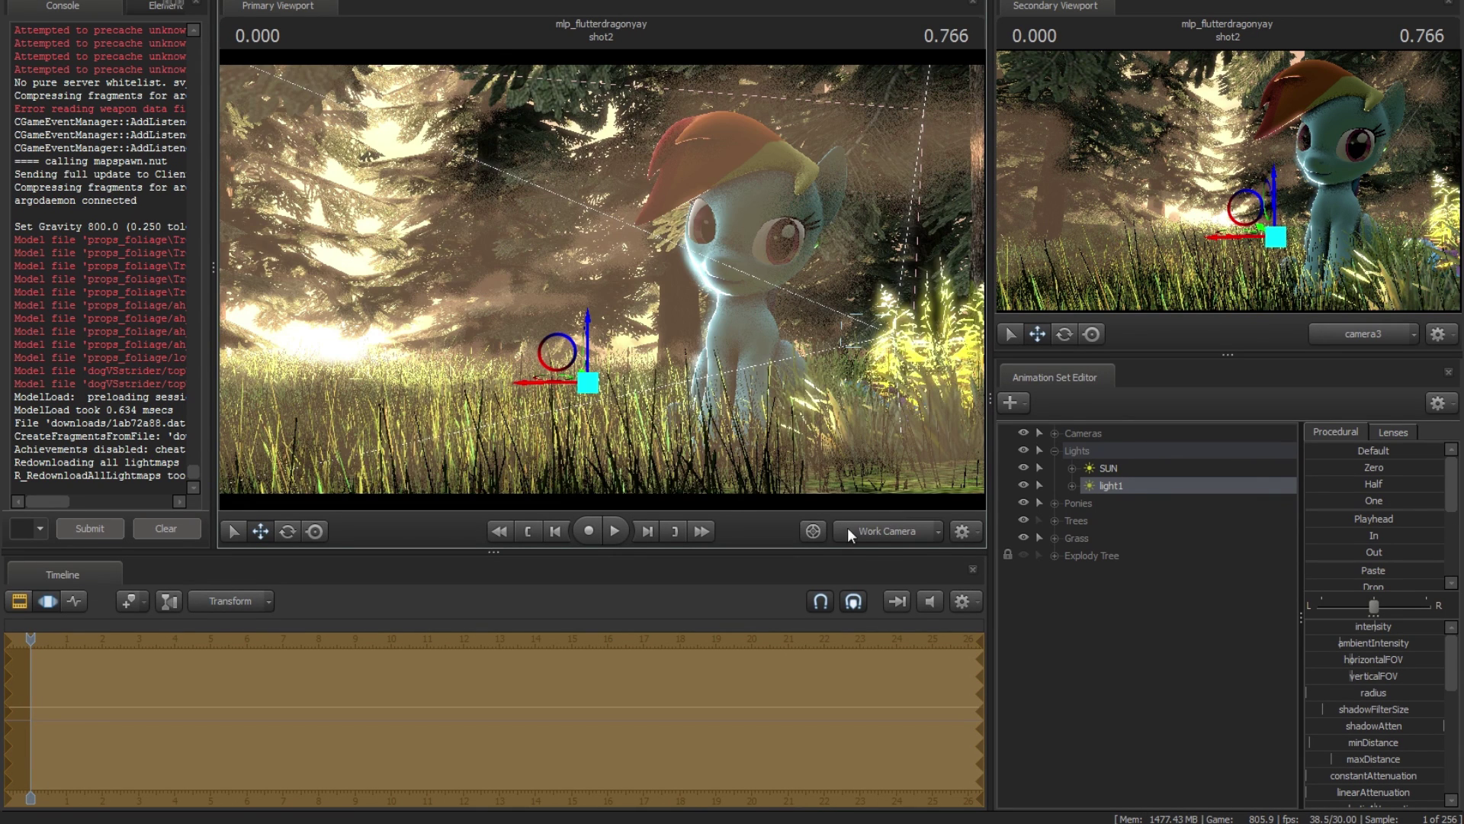
click(877, 533)
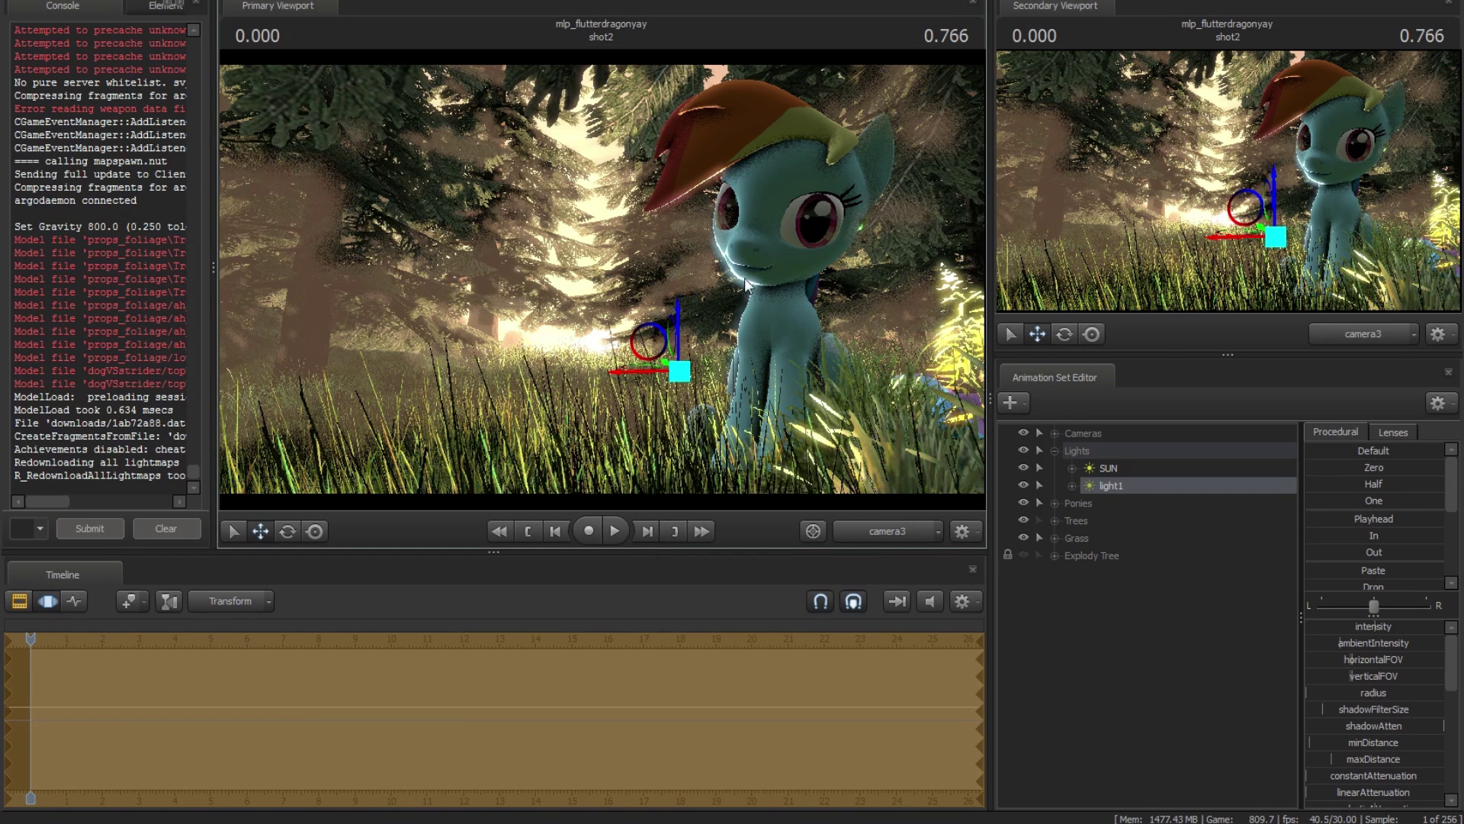
- Tint light1 a warm orange by lowering its green and blue color values, and reduce its intensity
scroll(1380, 711, down, 5)
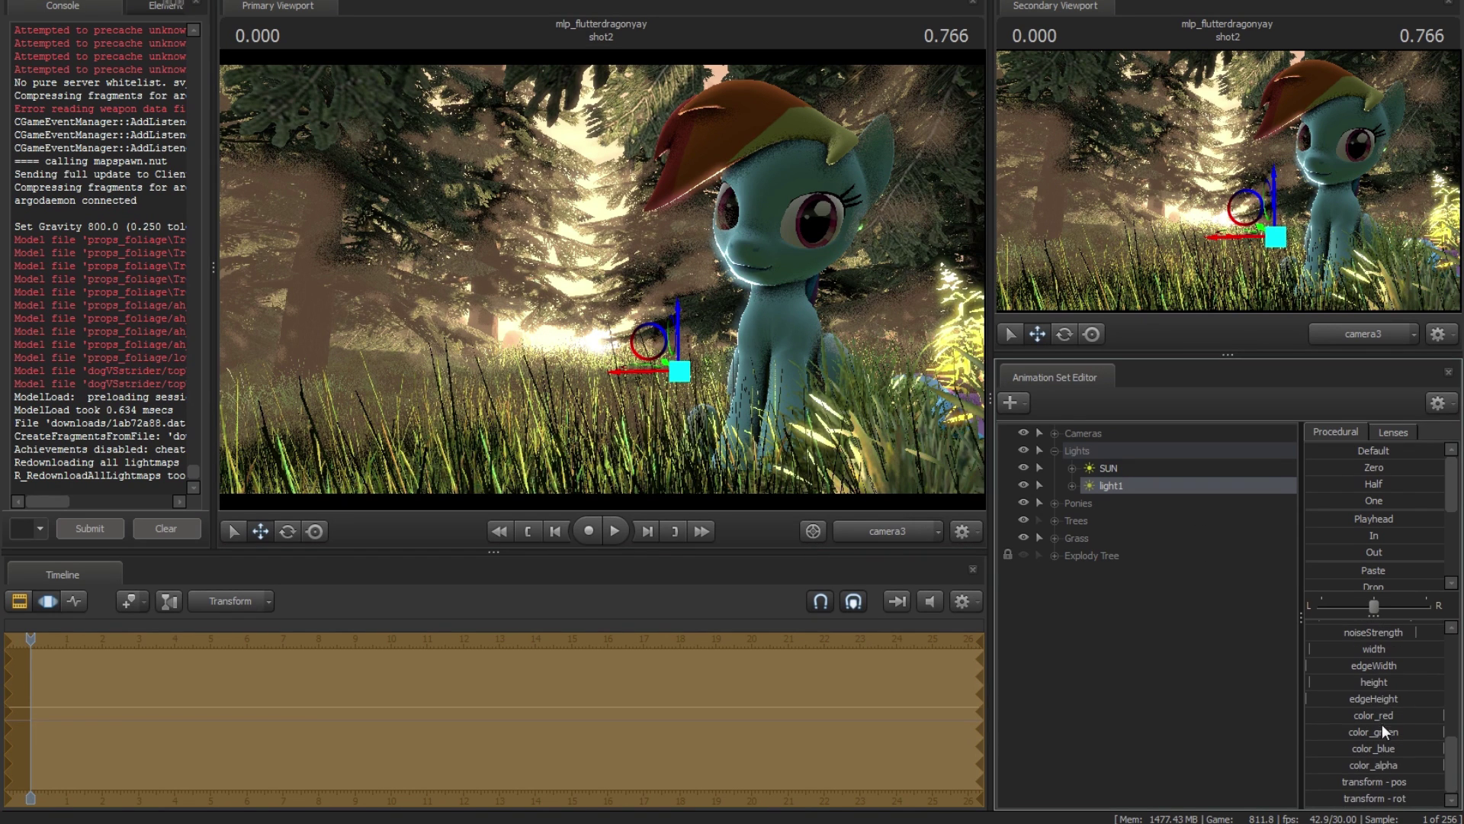
drag(1412, 748, 1386, 732)
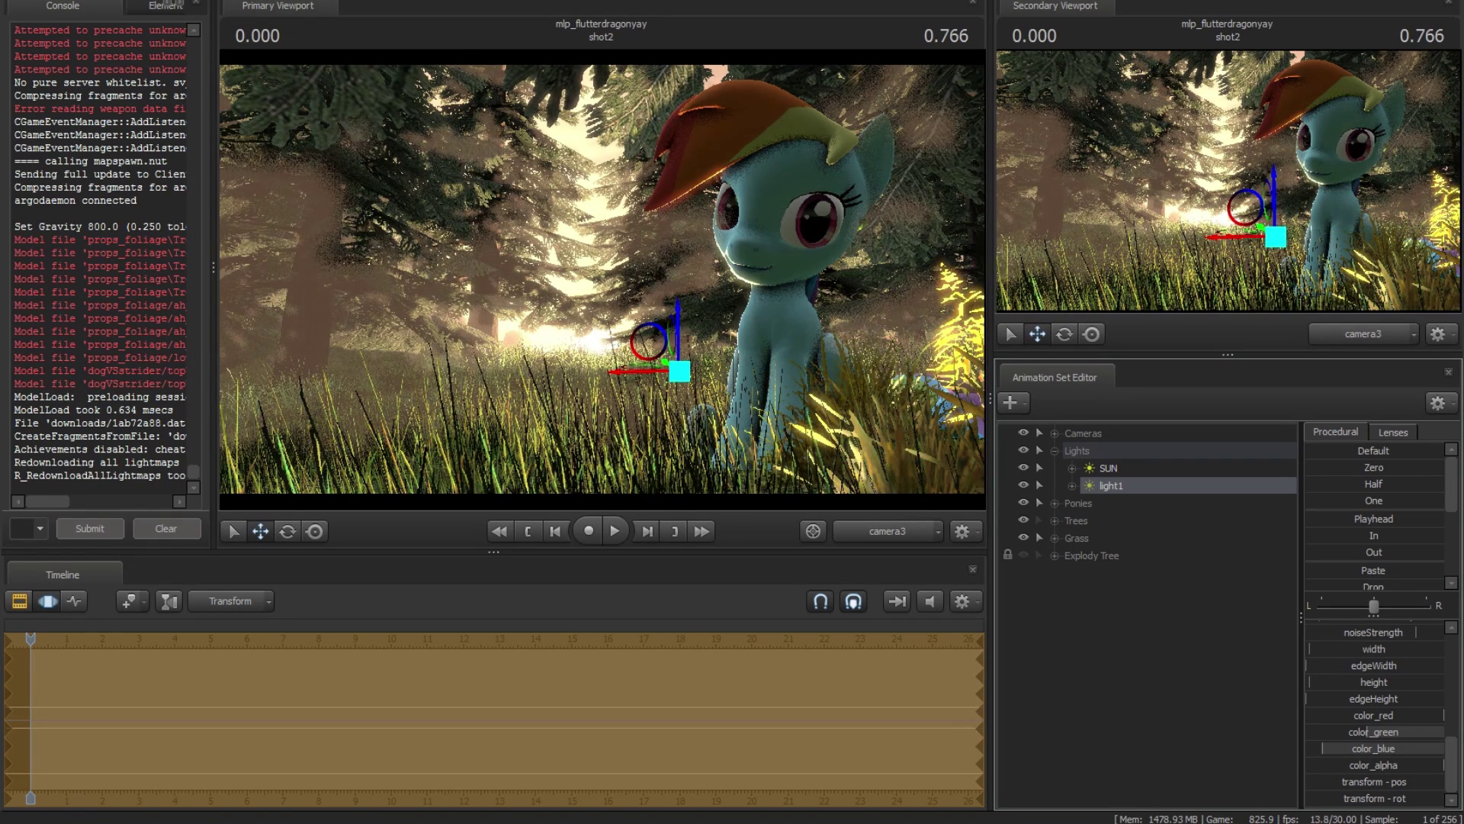
scroll(1357, 697, up, 5)
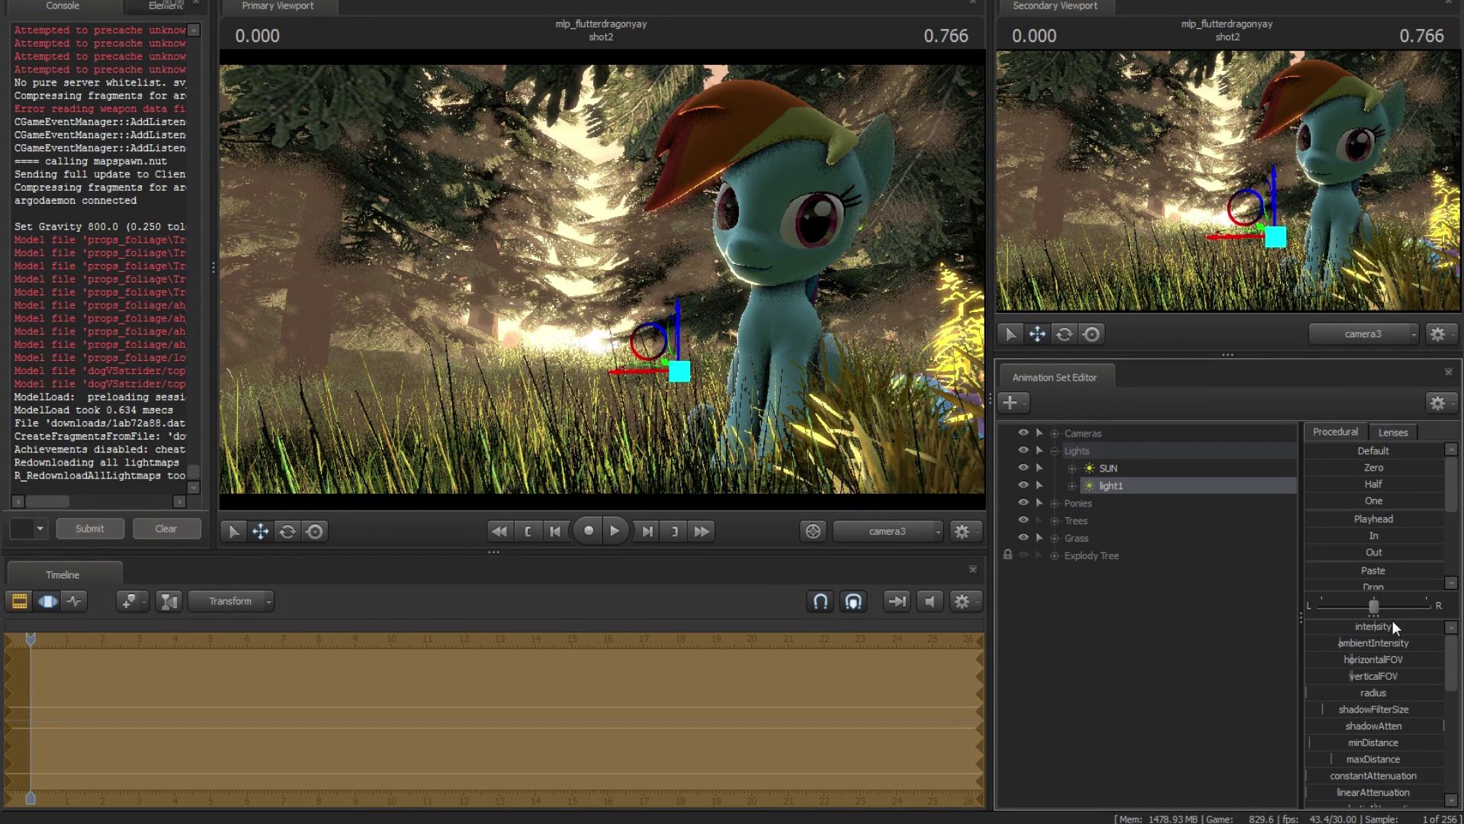
drag(1389, 628, 1333, 626)
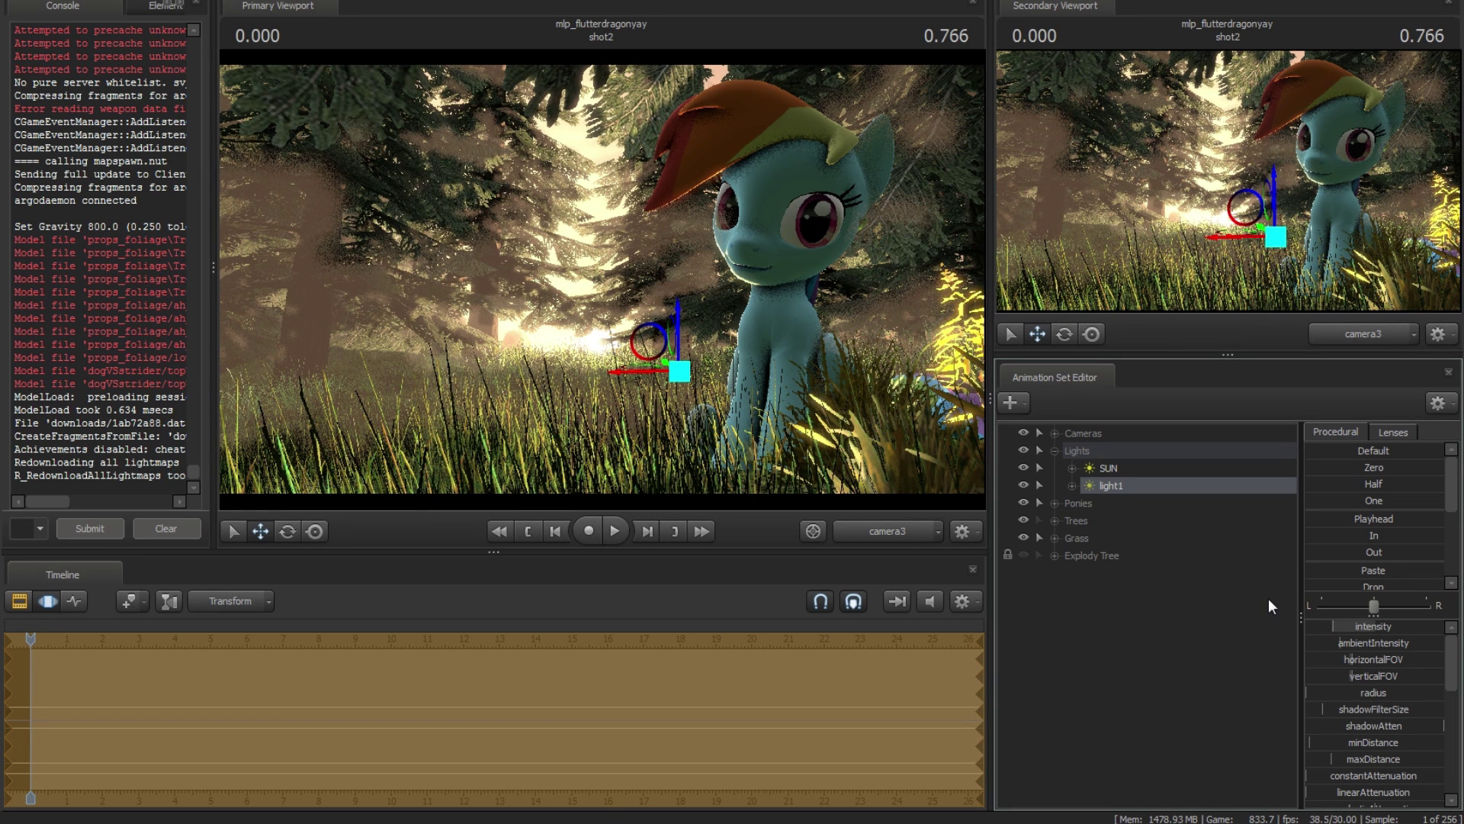
- Return to the Clip Editor and toggle light1's visibility off and on to compare the rim lighting through camera3
key(F2)
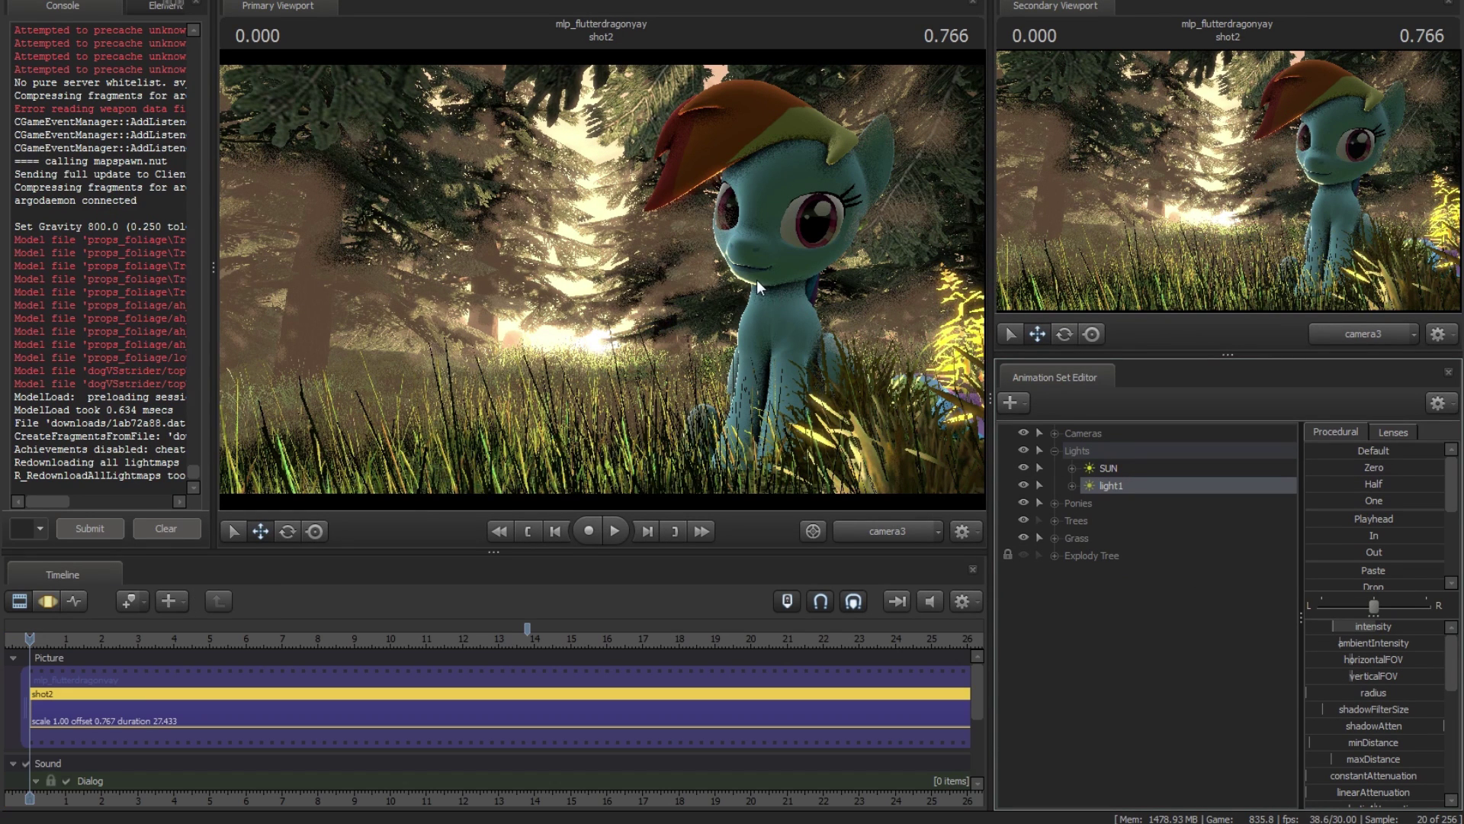
click(1373, 334)
click(1372, 333)
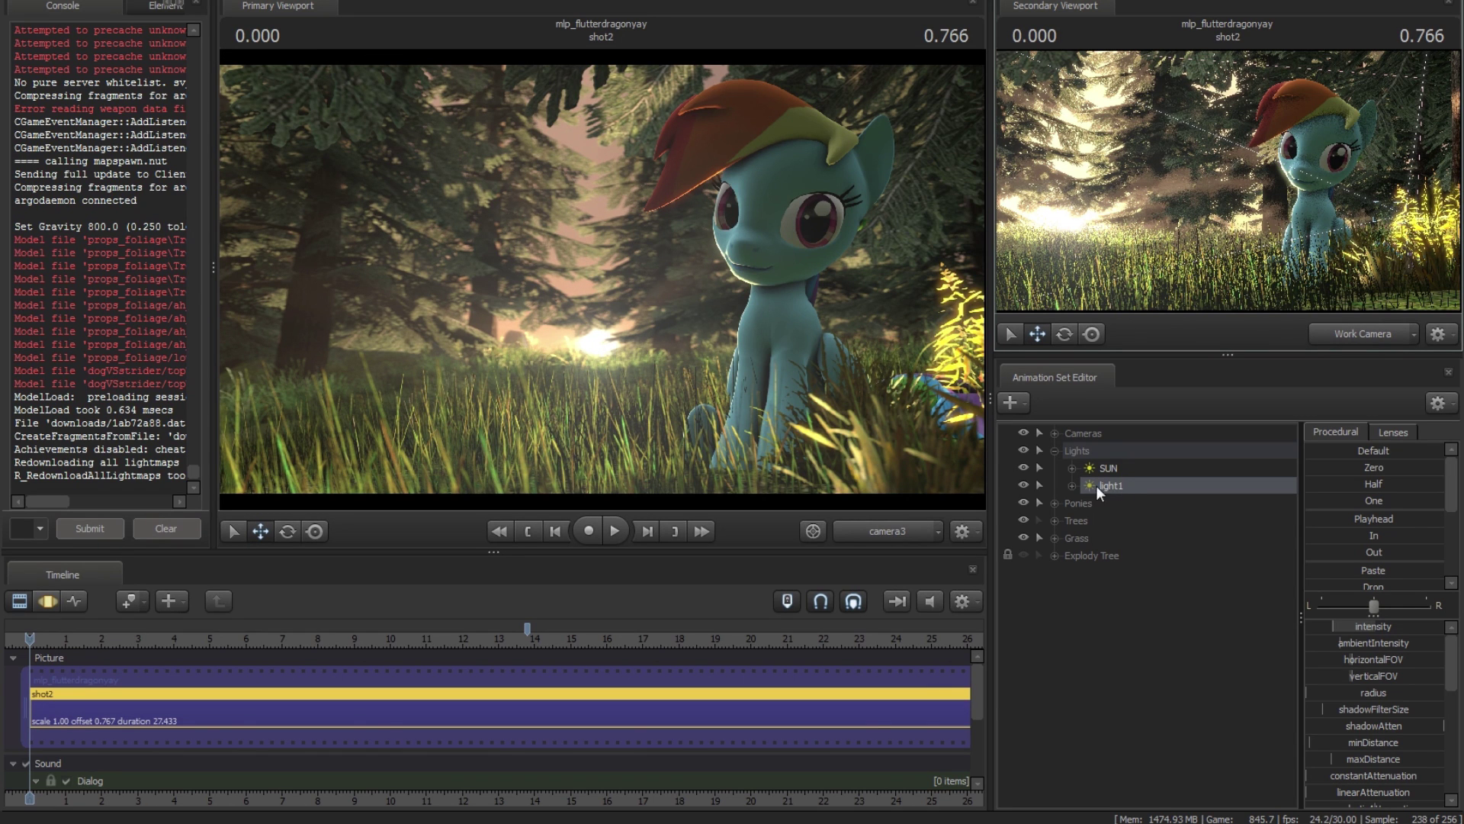
click(1023, 485)
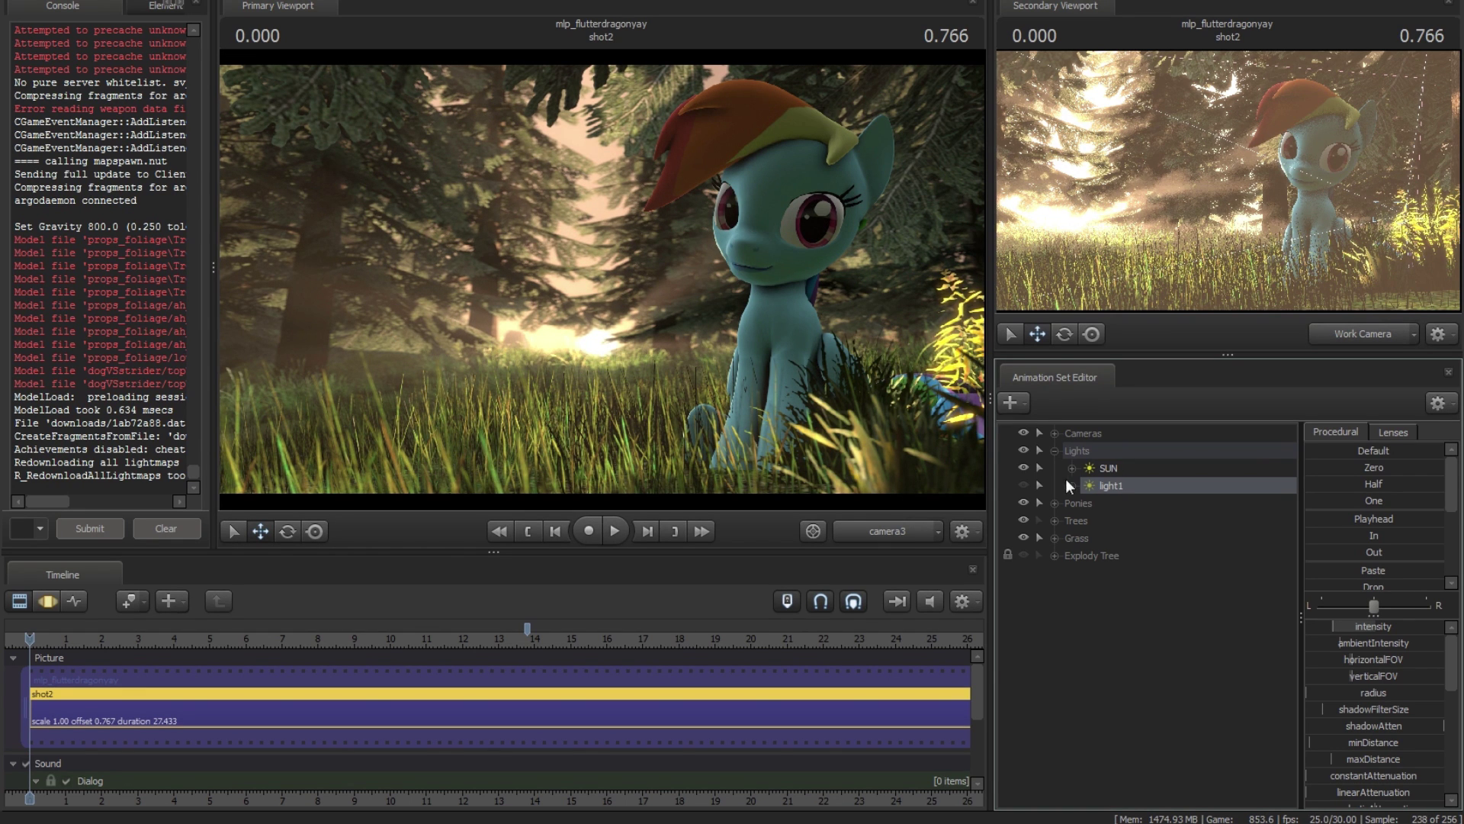
click(1023, 485)
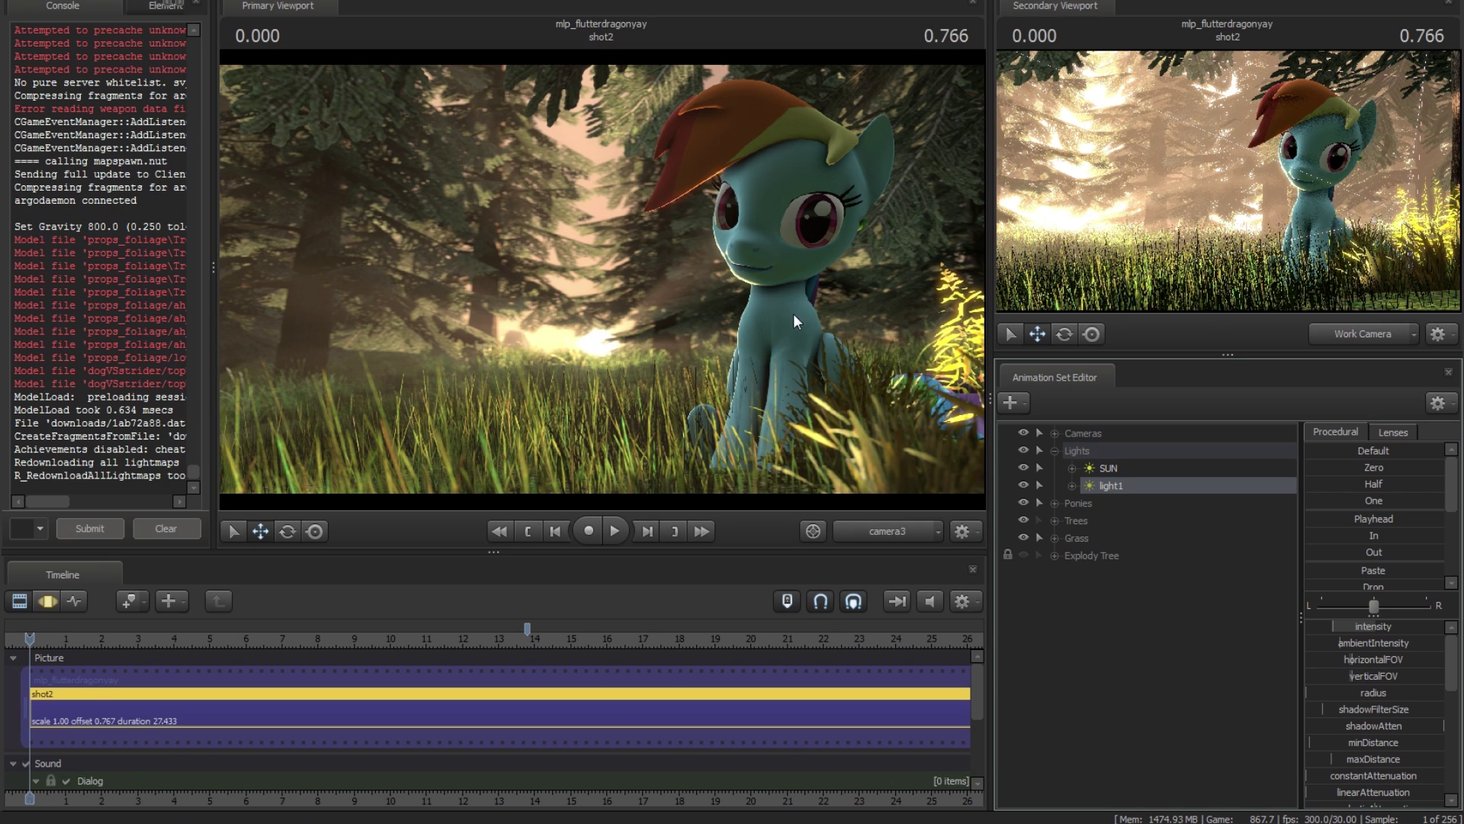
- Copy light1, paste it as a new animation set, and move the copy into the Lights group
click(1109, 487)
right_click(1113, 488)
click(1150, 510)
right_click(1118, 589)
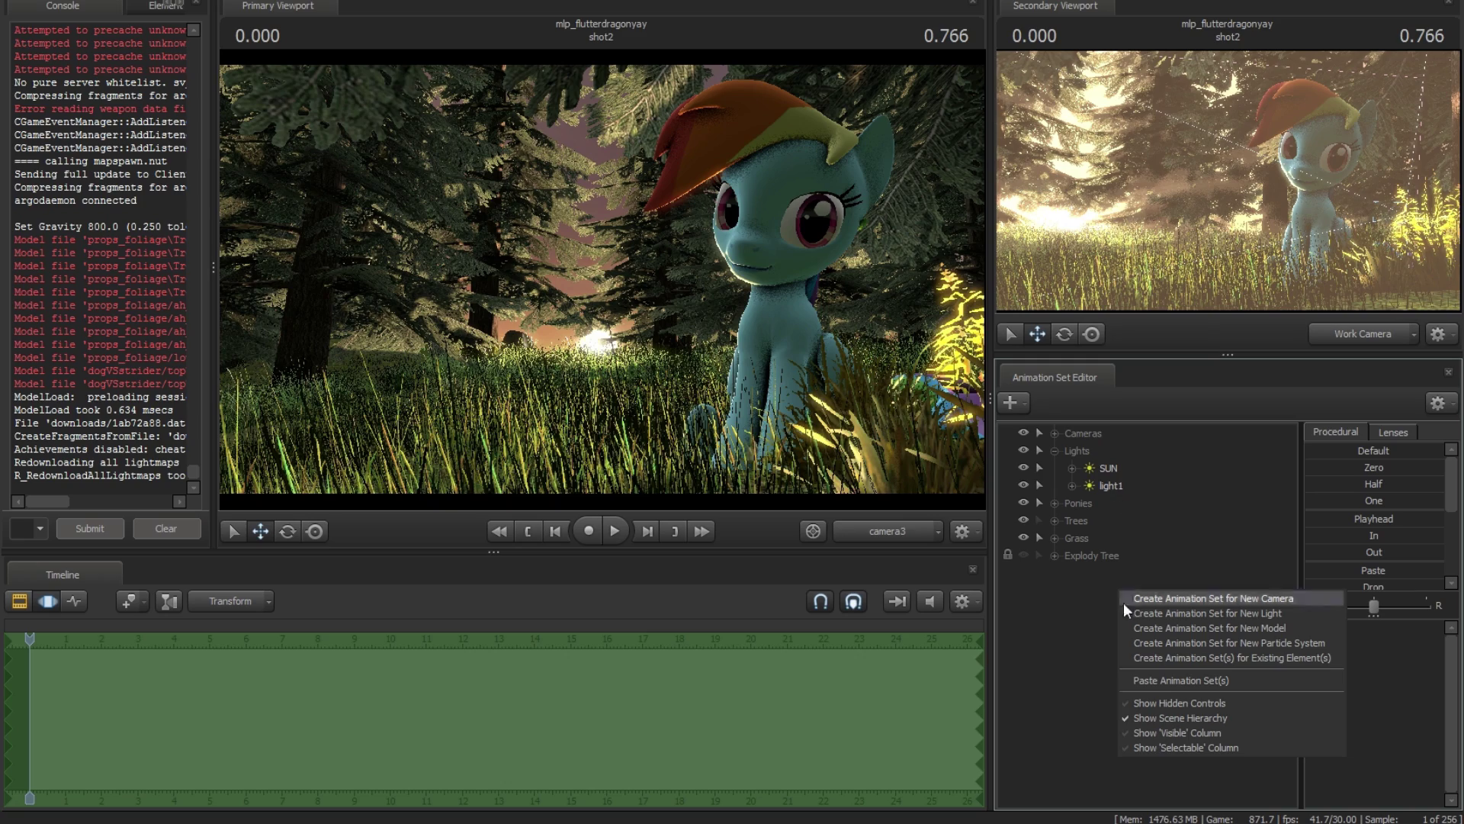
click(1159, 681)
drag(1092, 574, 1064, 451)
- From light2's view, raise the light above and behind the pony and angle it down toward her ears and hair
drag(813, 388, 806, 382)
drag(807, 382, 770, 385)
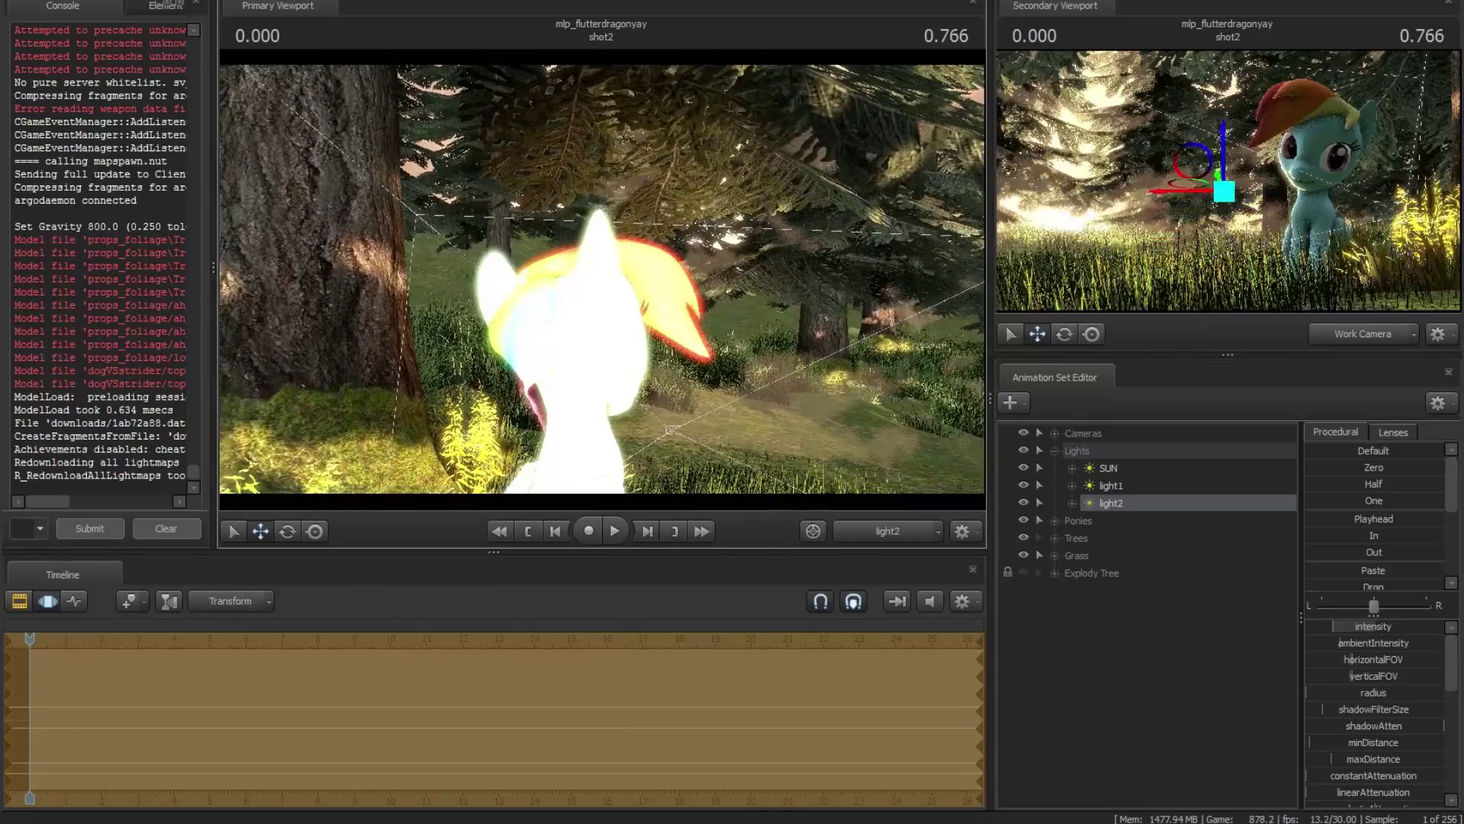
click(1392, 337)
drag(852, 319, 726, 375)
key(d)
key(a)
key(s)
key(w)
key(z)
key(s)
key(w)
key(d)
key(z)
key(d)
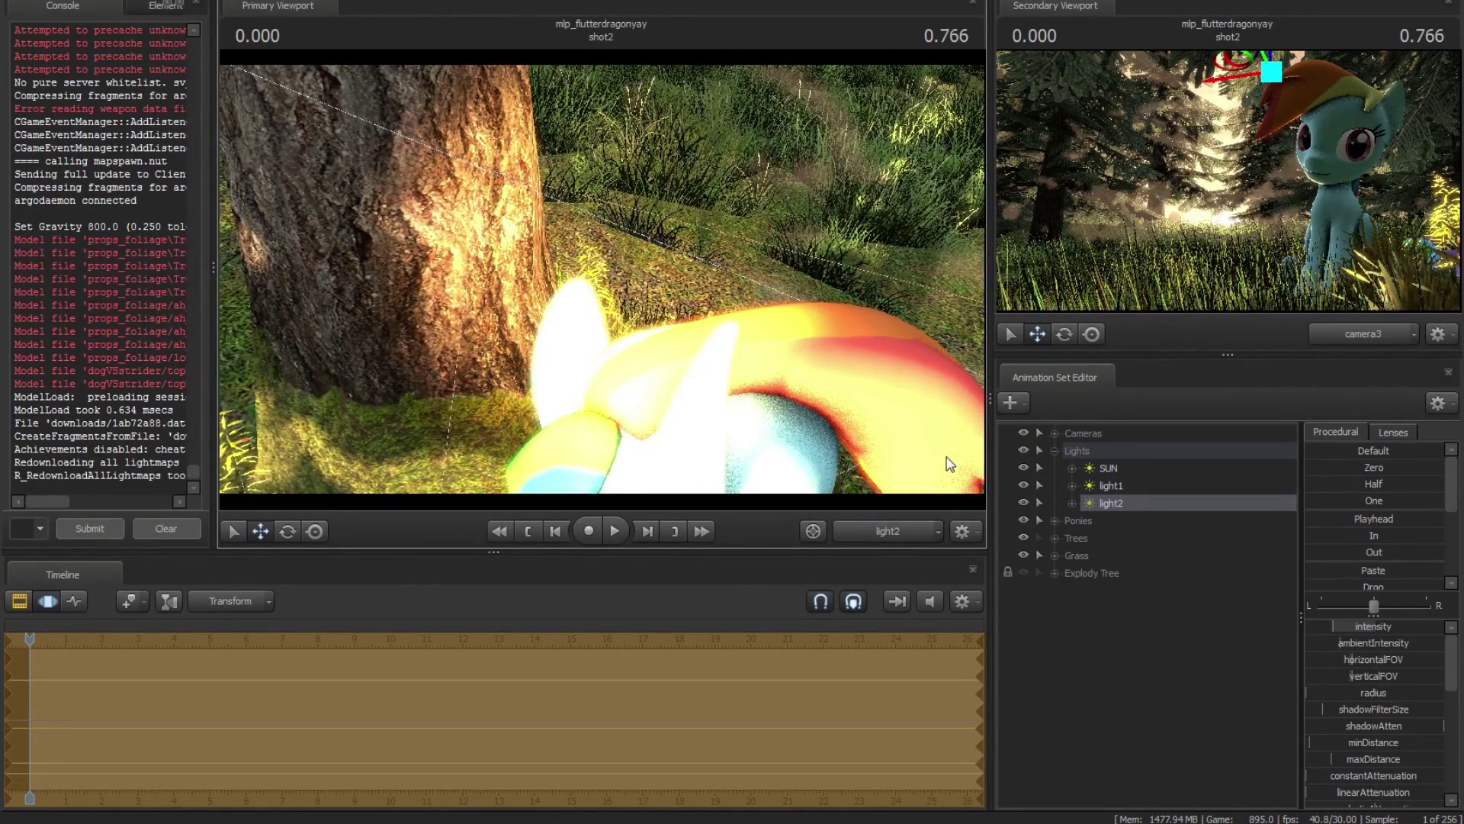
- Examine the effect of light2 through camera3 in the Clip Editor, with the secondary viewport on the Work Camera
click(891, 528)
click(892, 527)
click(1347, 337)
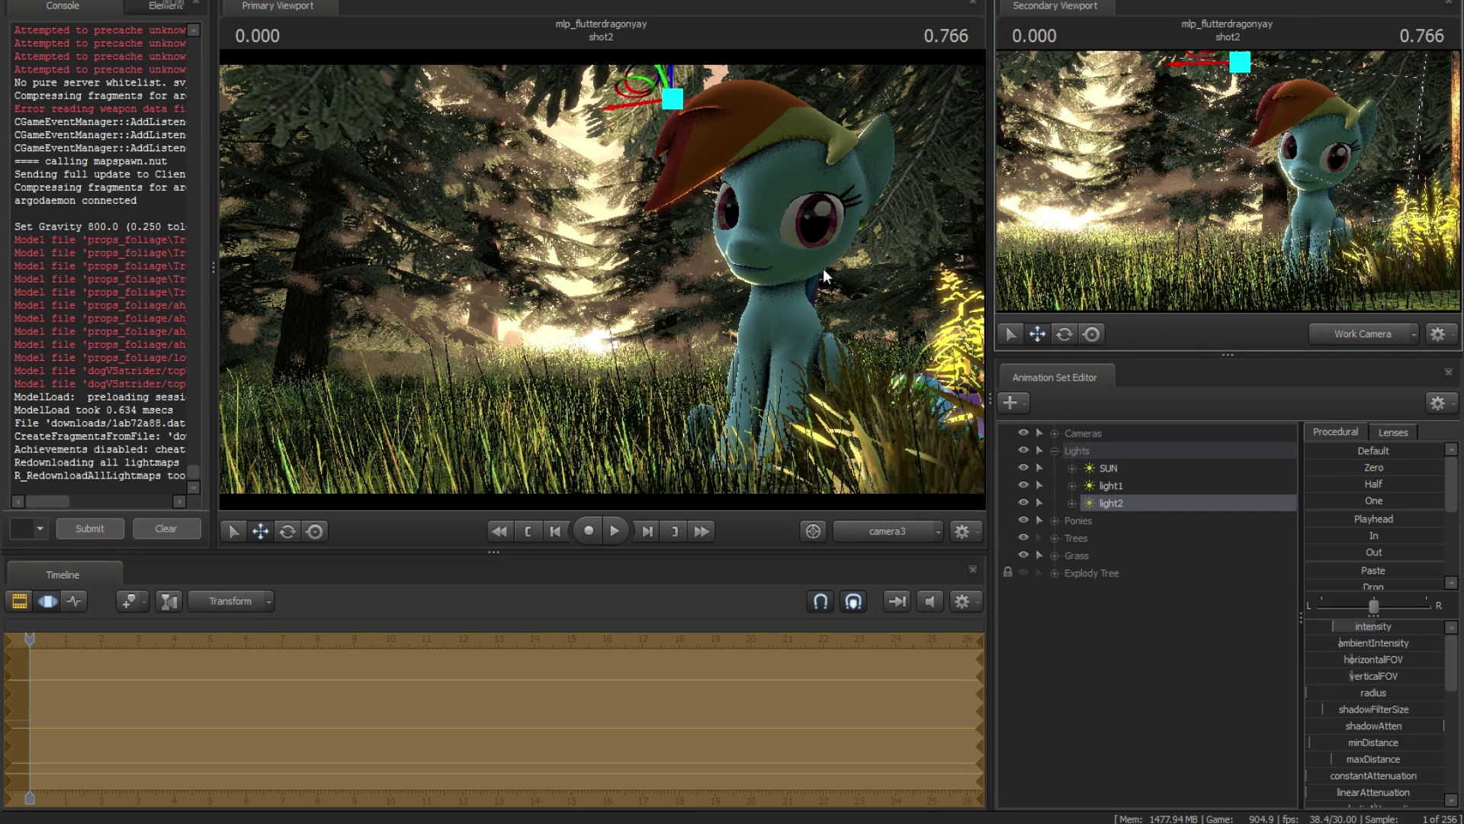
key(F2)
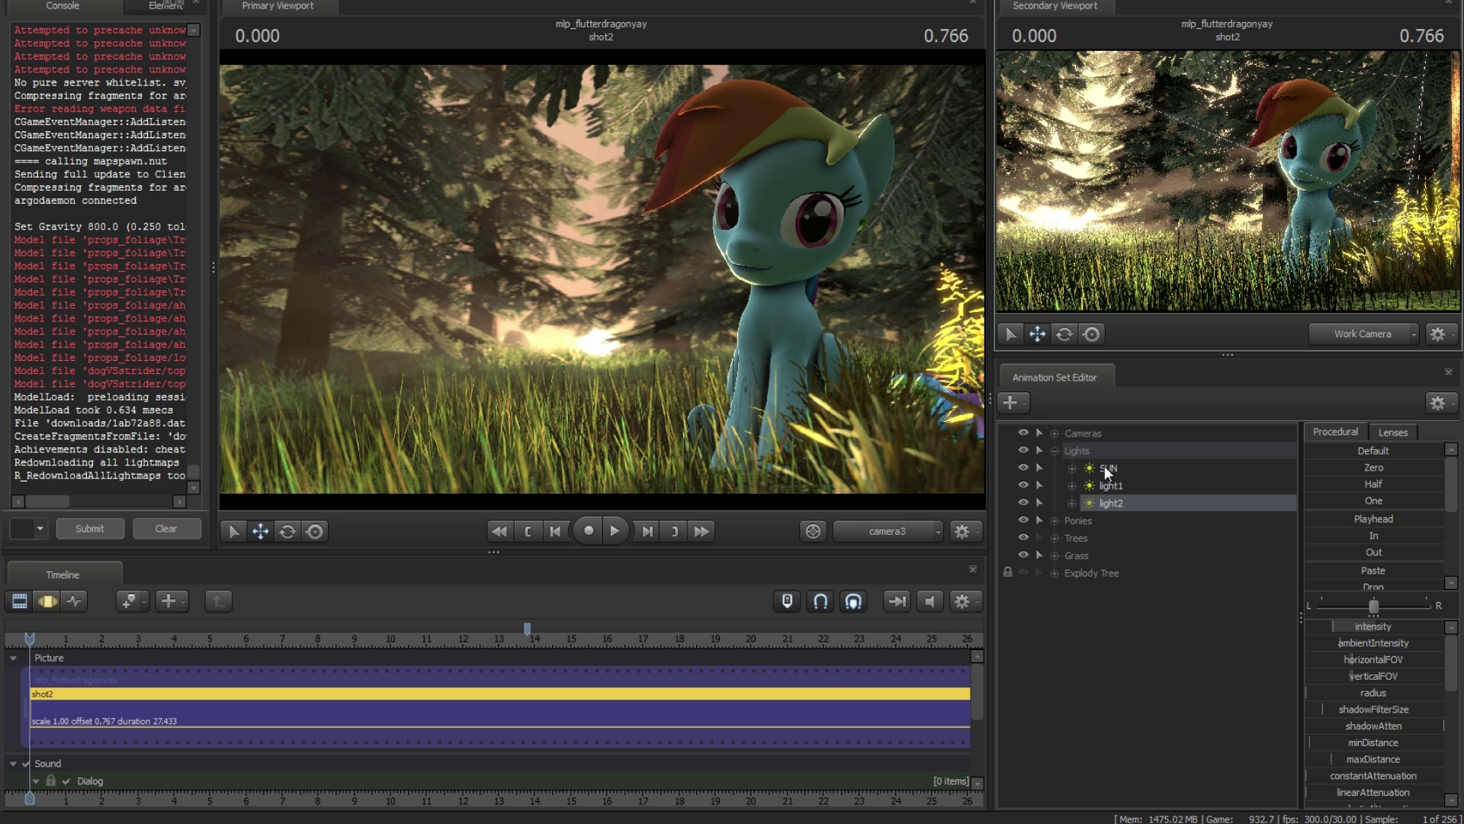
- Paste another copy of light1 and move it into the Lights group
right_click(1119, 504)
right_click(1076, 639)
click(1149, 664)
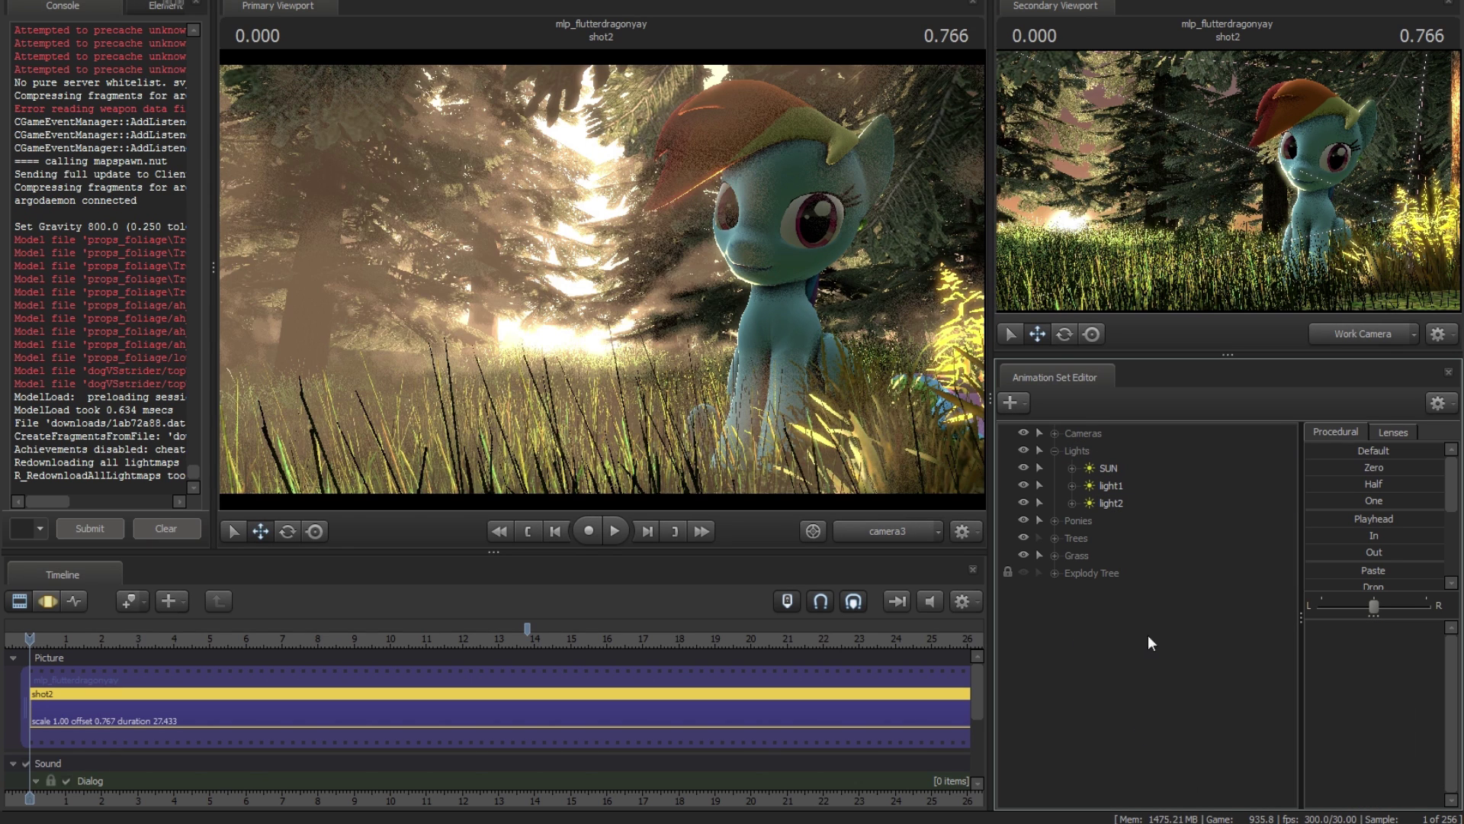
drag(1103, 589, 1106, 456)
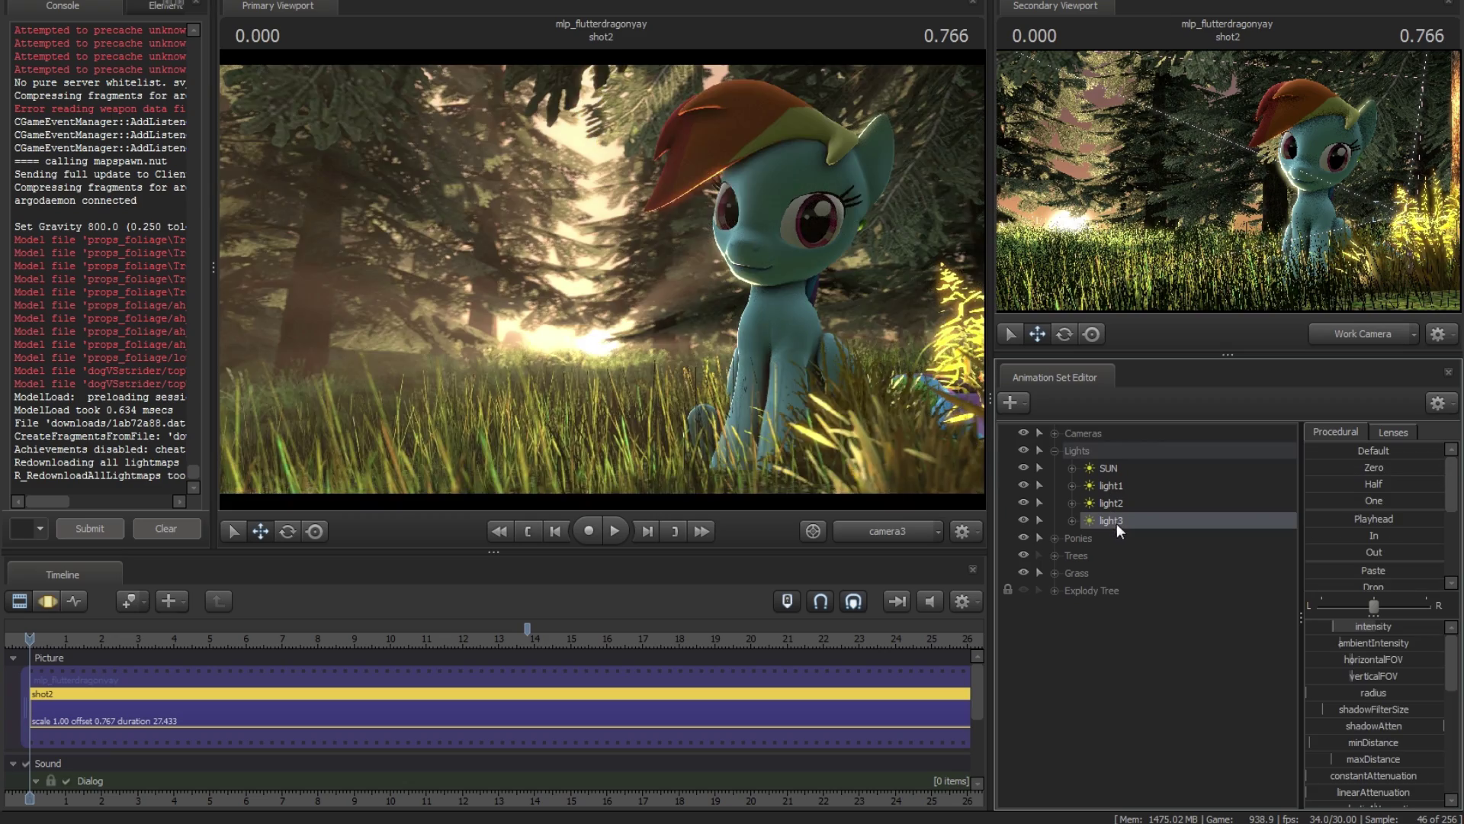
- From light3's view in the Motion Editor, move the light around to the pony's front side and aim it at her
drag(1114, 523, 788, 357)
click(781, 379)
click(754, 410)
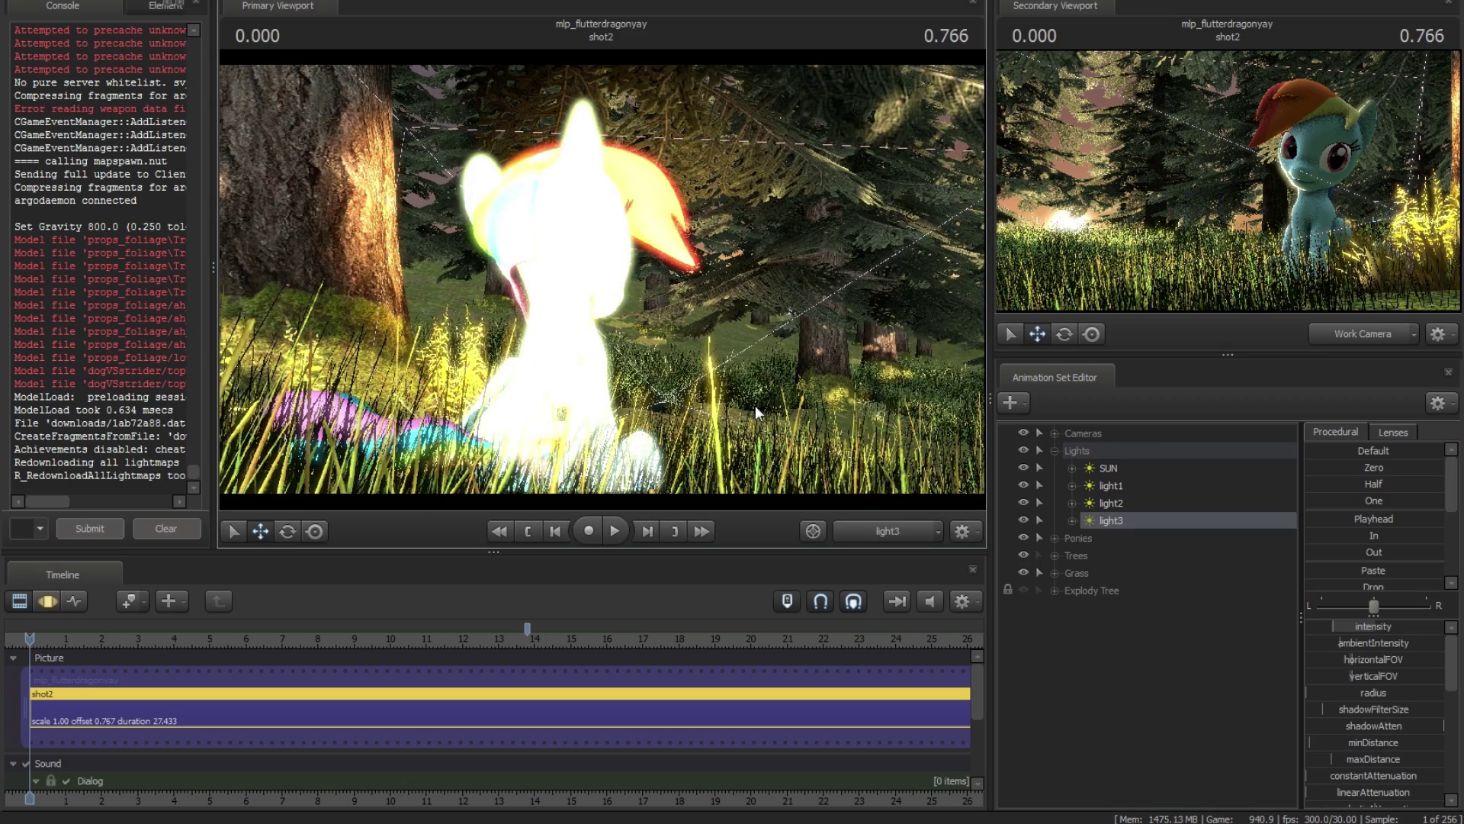
key(F3)
key(d)
drag(755, 405, 783, 383)
click(1350, 339)
drag(770, 320, 747, 313)
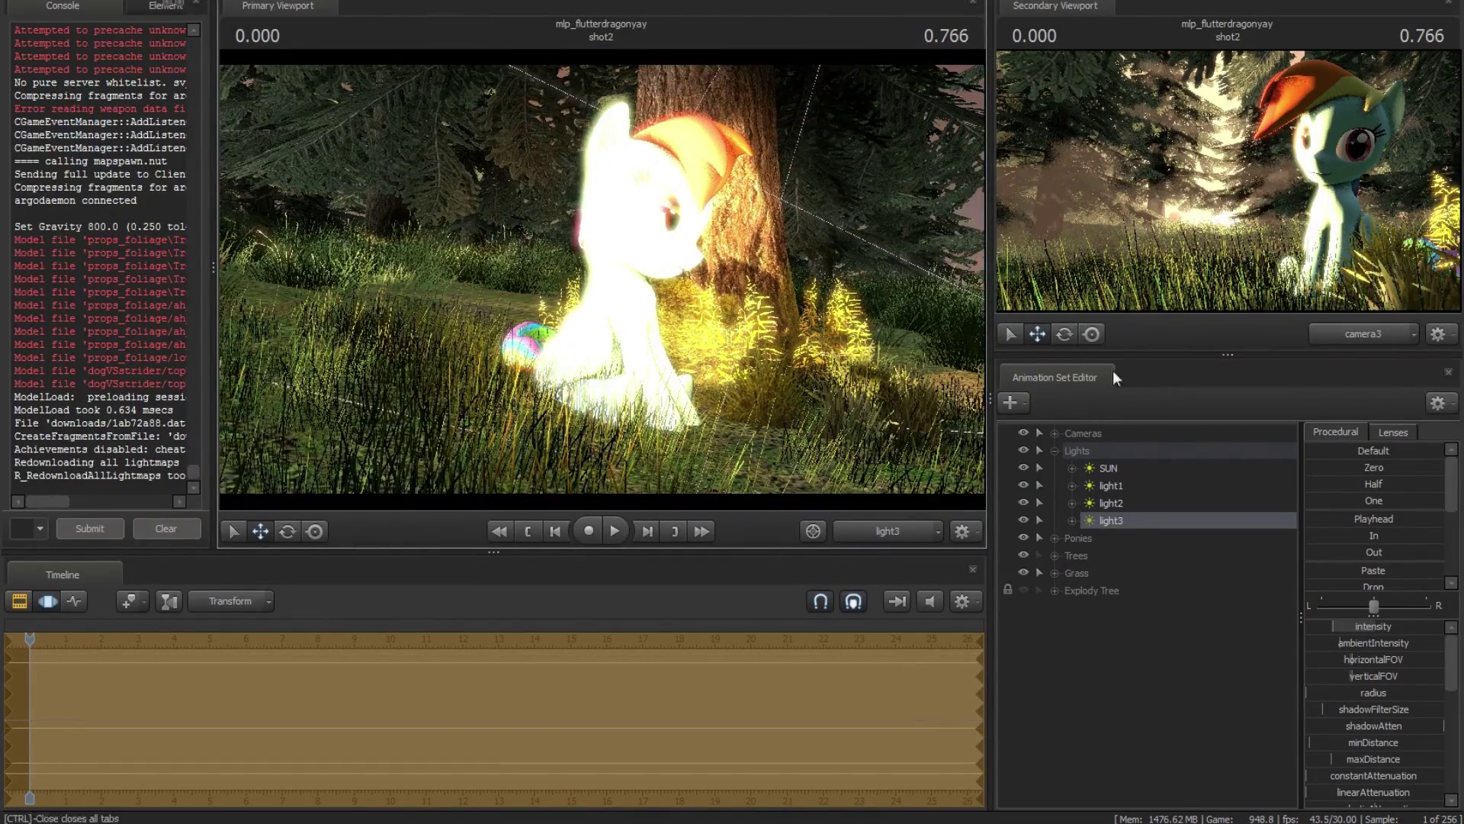
- Disable shadows for light3 and pull the light farther back from the pony
right_click(1126, 524)
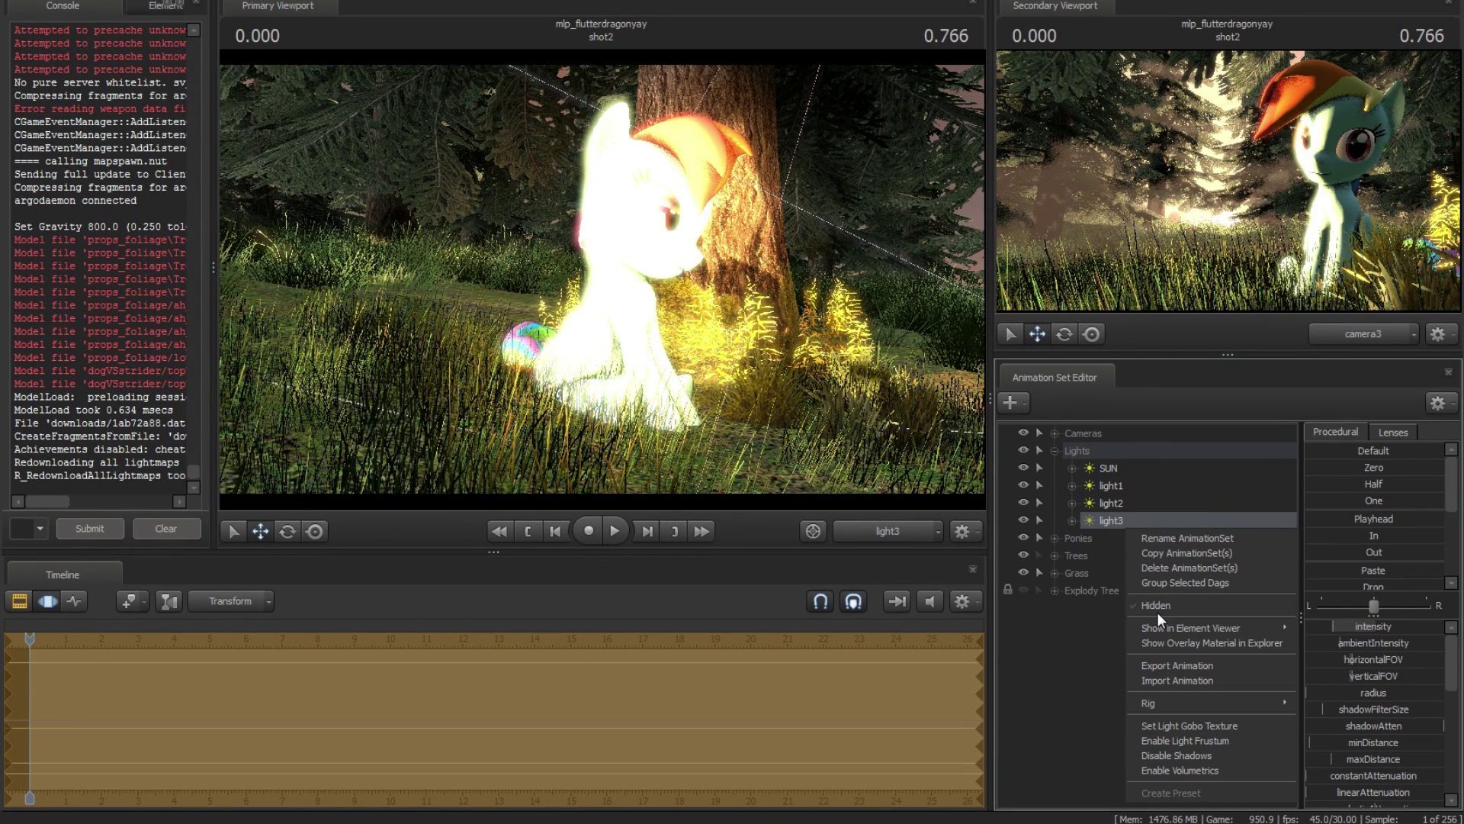
click(1192, 758)
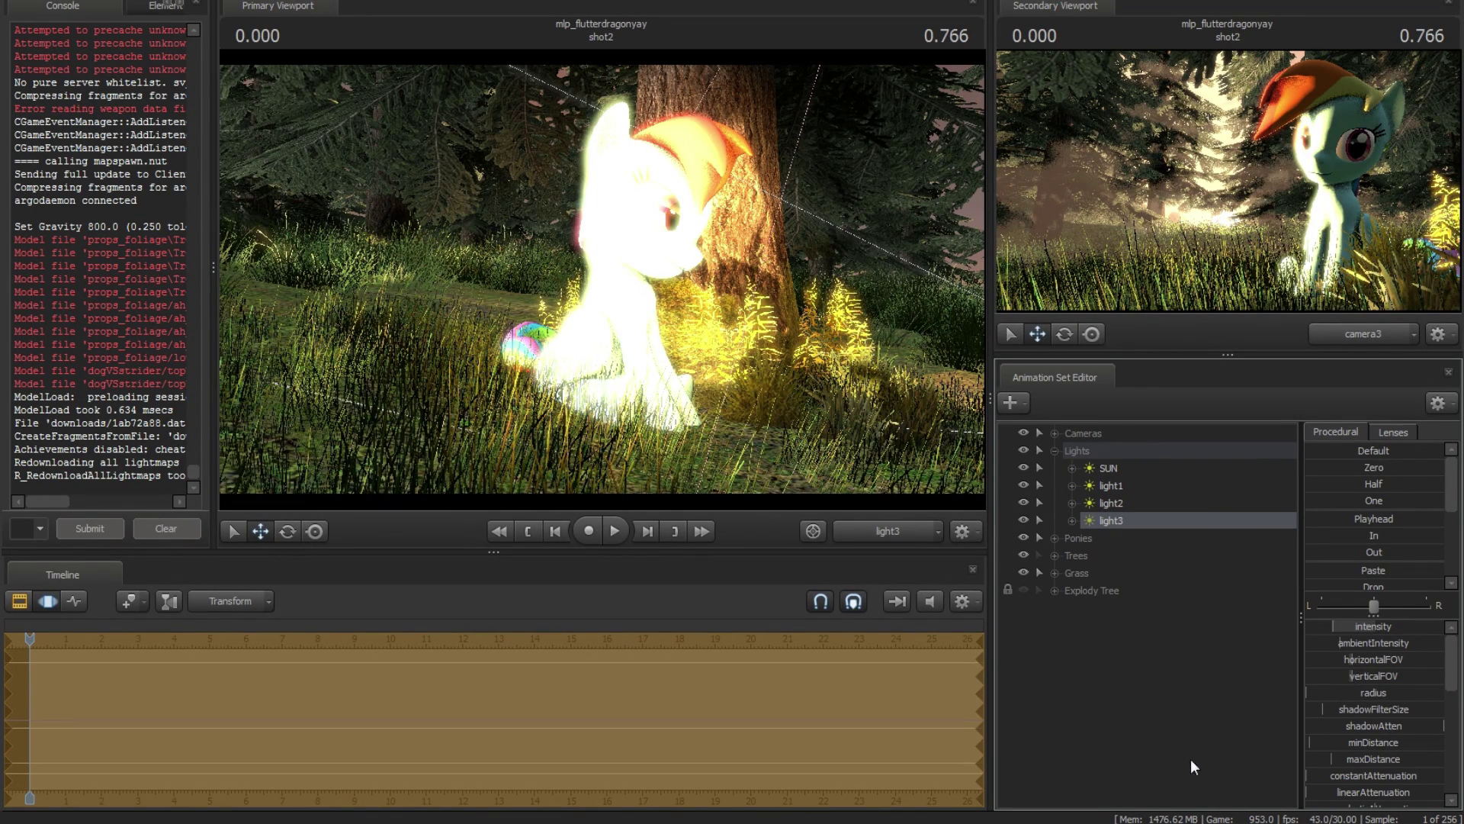
mouse_move(602, 279)
mouse_down()
mouse_move(604, 293)
mouse_move(604, 273)
mouse_up()
drag(638, 326, 638, 324)
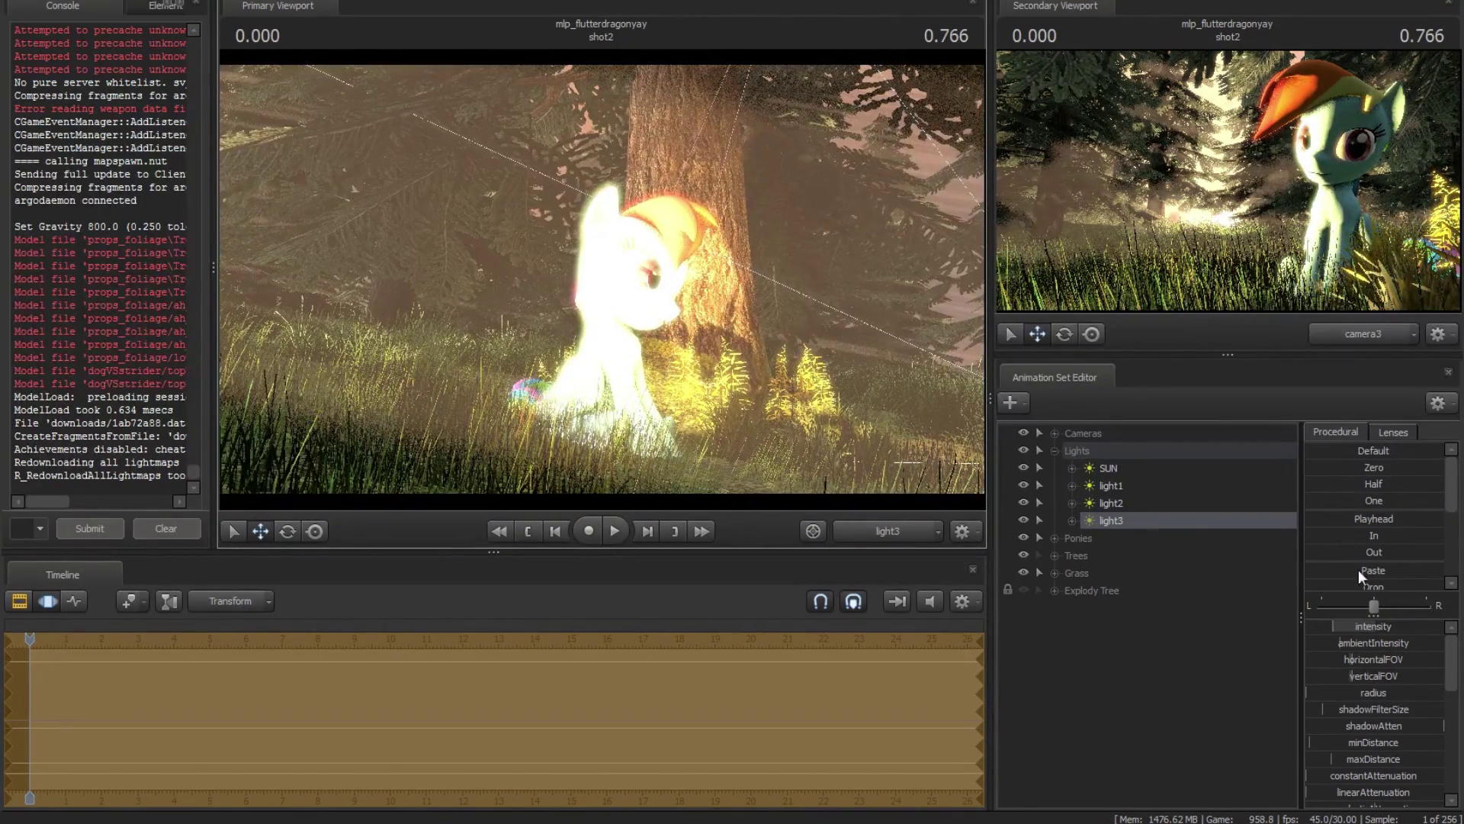
- Lower light3's intensity to a soft fill and switch both viewports to the Work Camera
drag(1389, 629, 1387, 629)
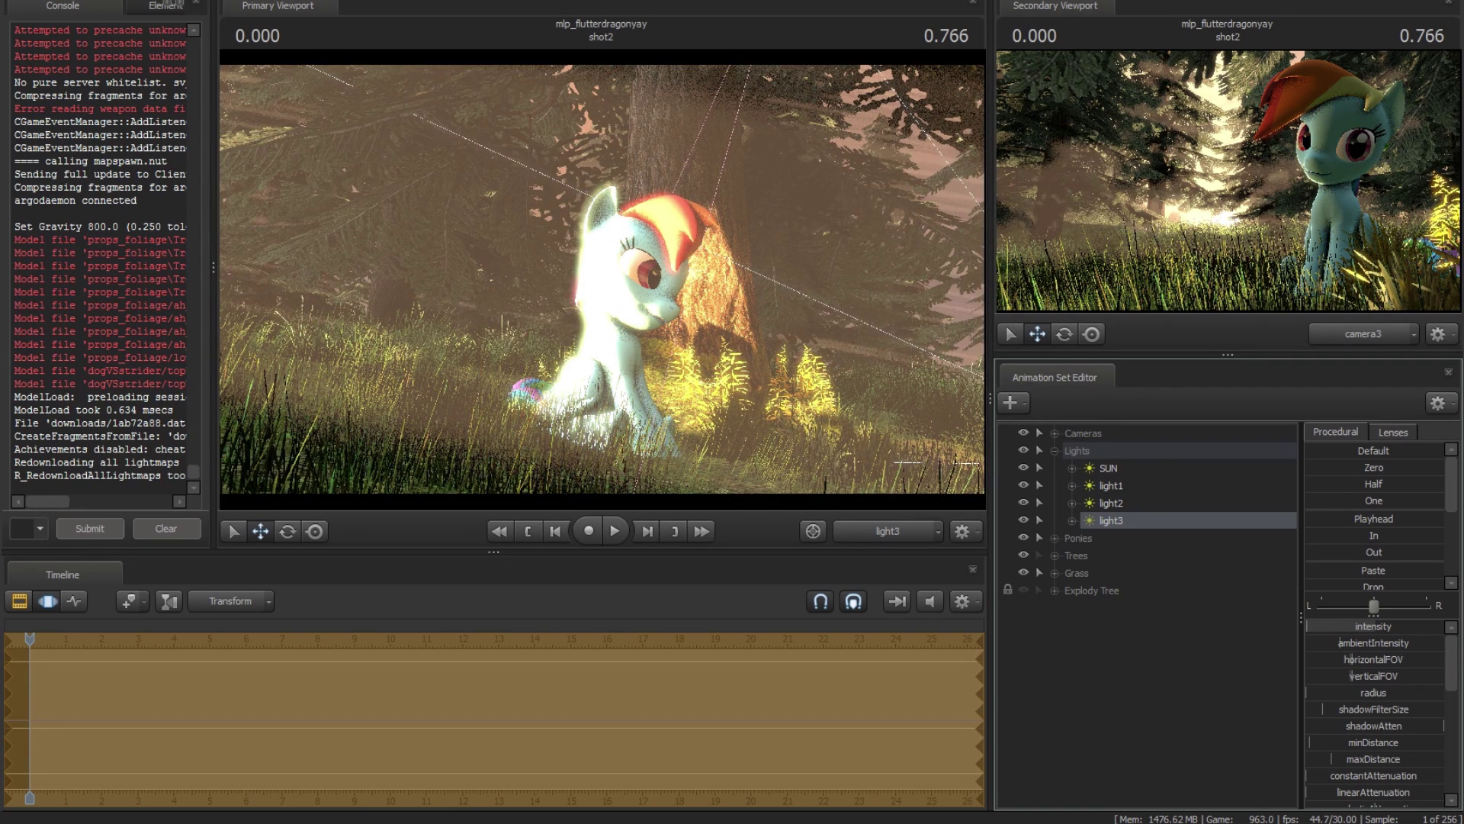
click(837, 527)
click(1357, 338)
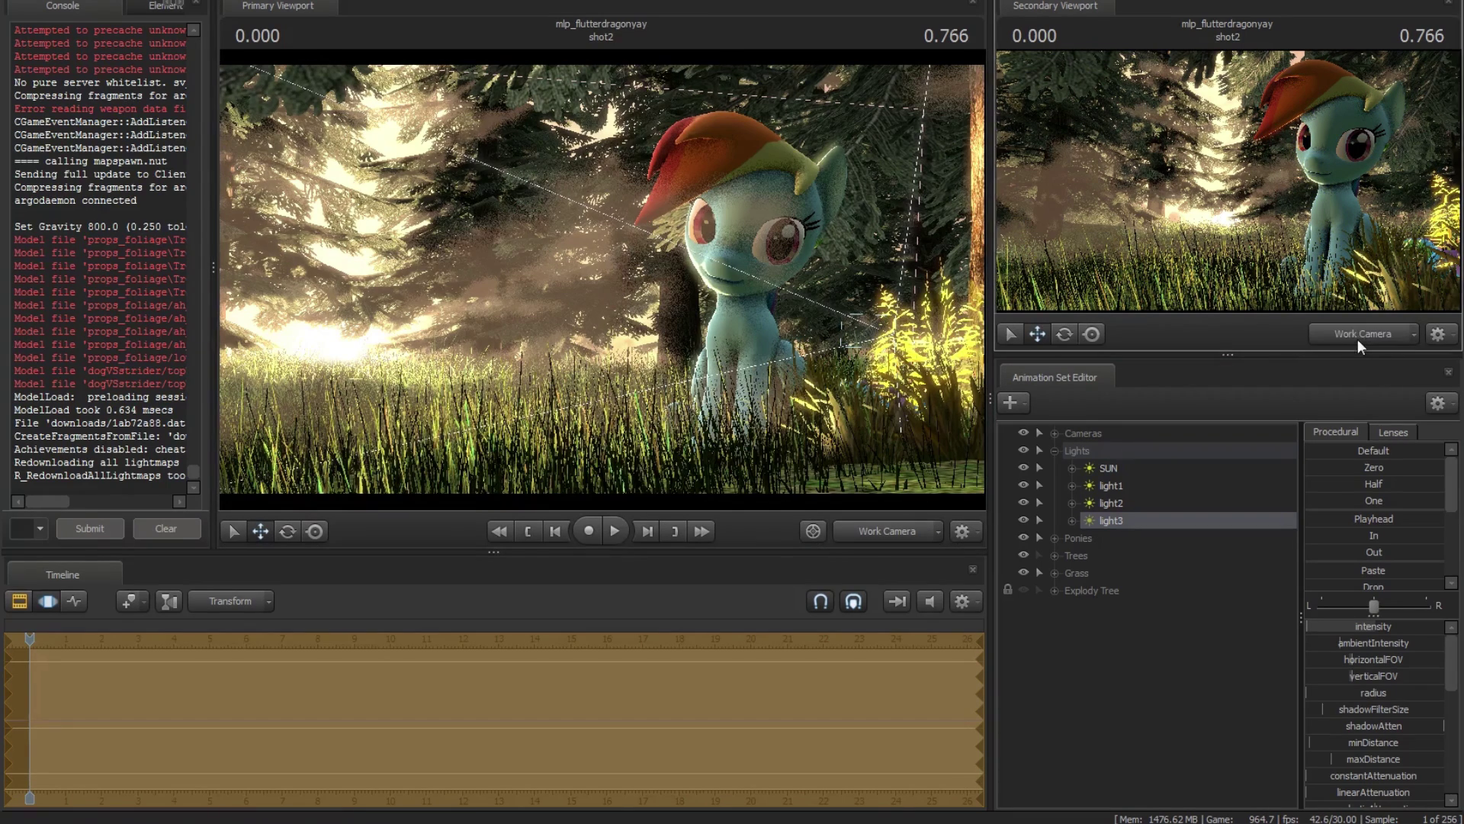
- Warm light3's colour by reducing its blue to zero and slightly lowering its green, checking the shot through camera3 in the Clip Editor
click(873, 528)
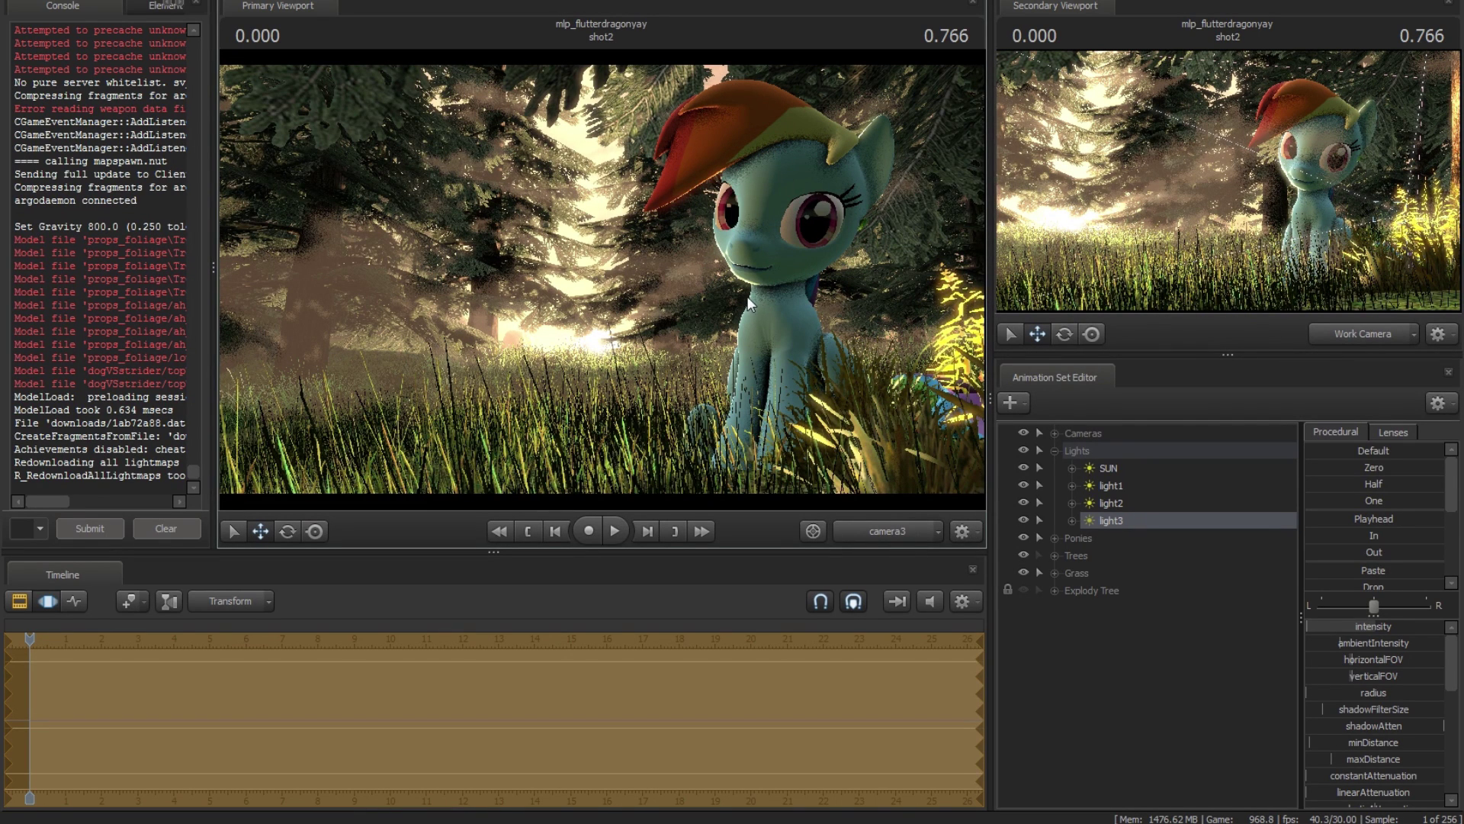
scroll(1413, 759, down, 5)
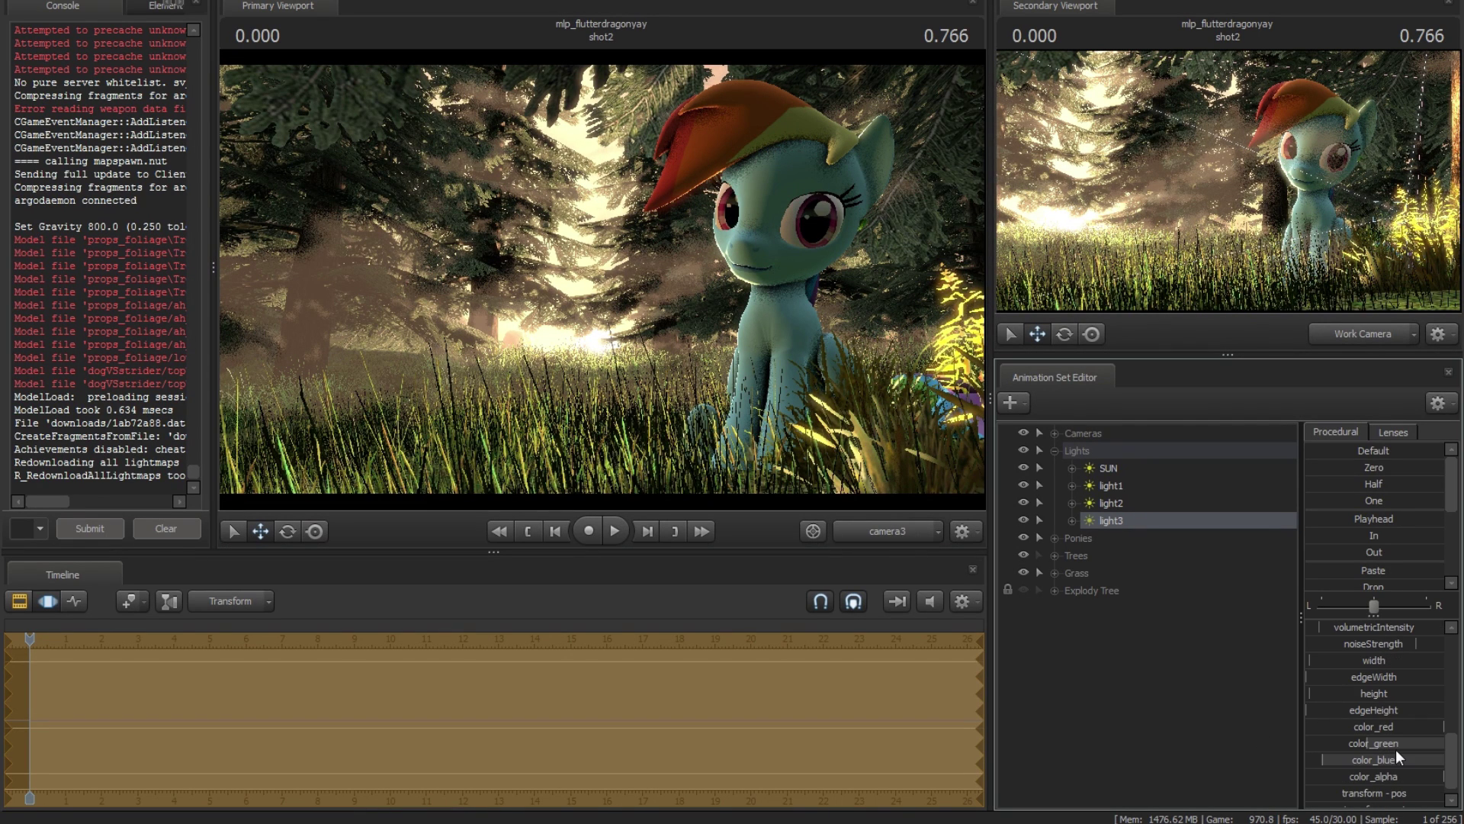
drag(1399, 759, 1306, 764)
drag(1388, 745, 1382, 748)
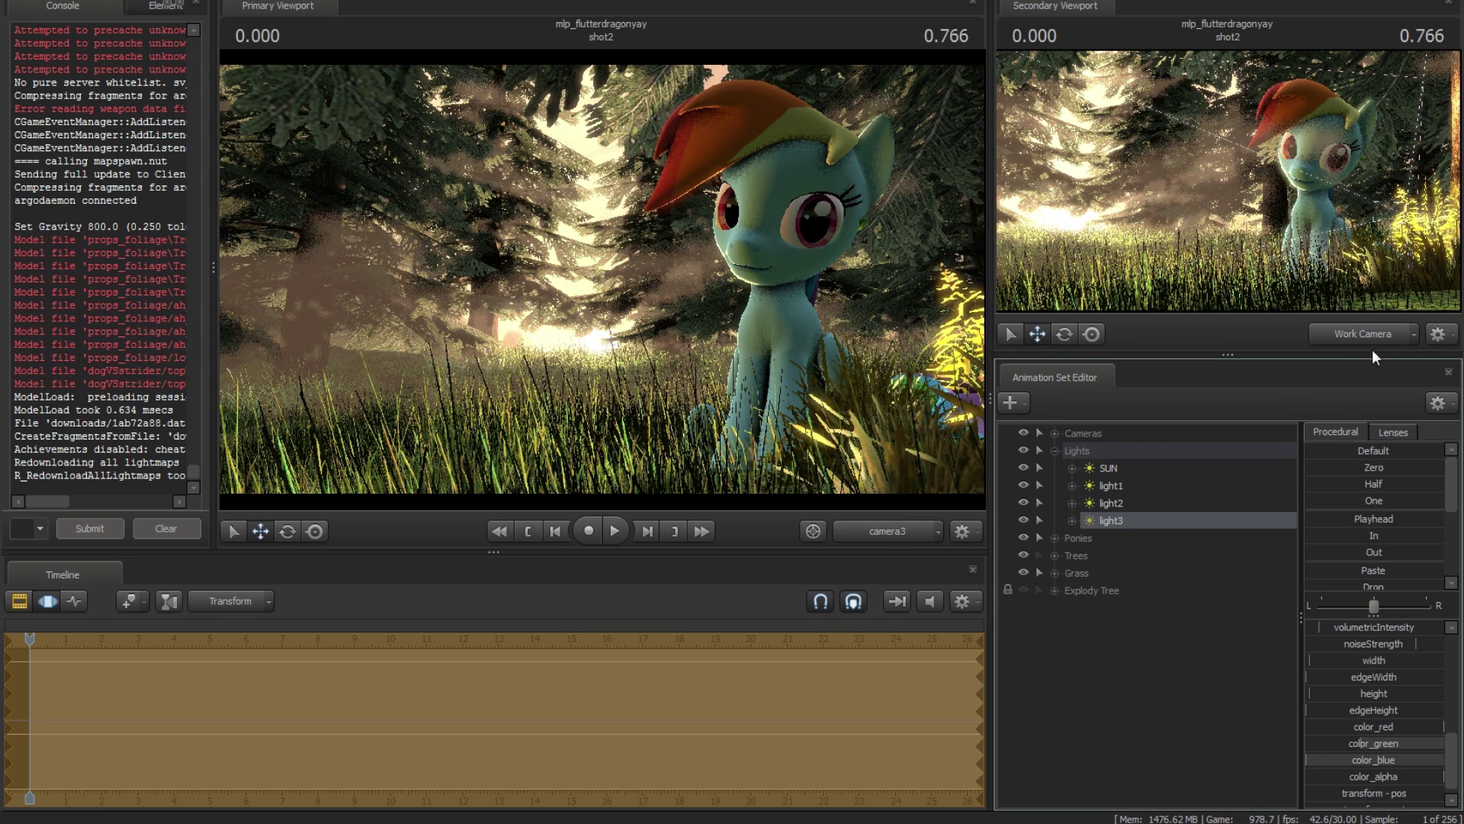
key(ctrl+1)
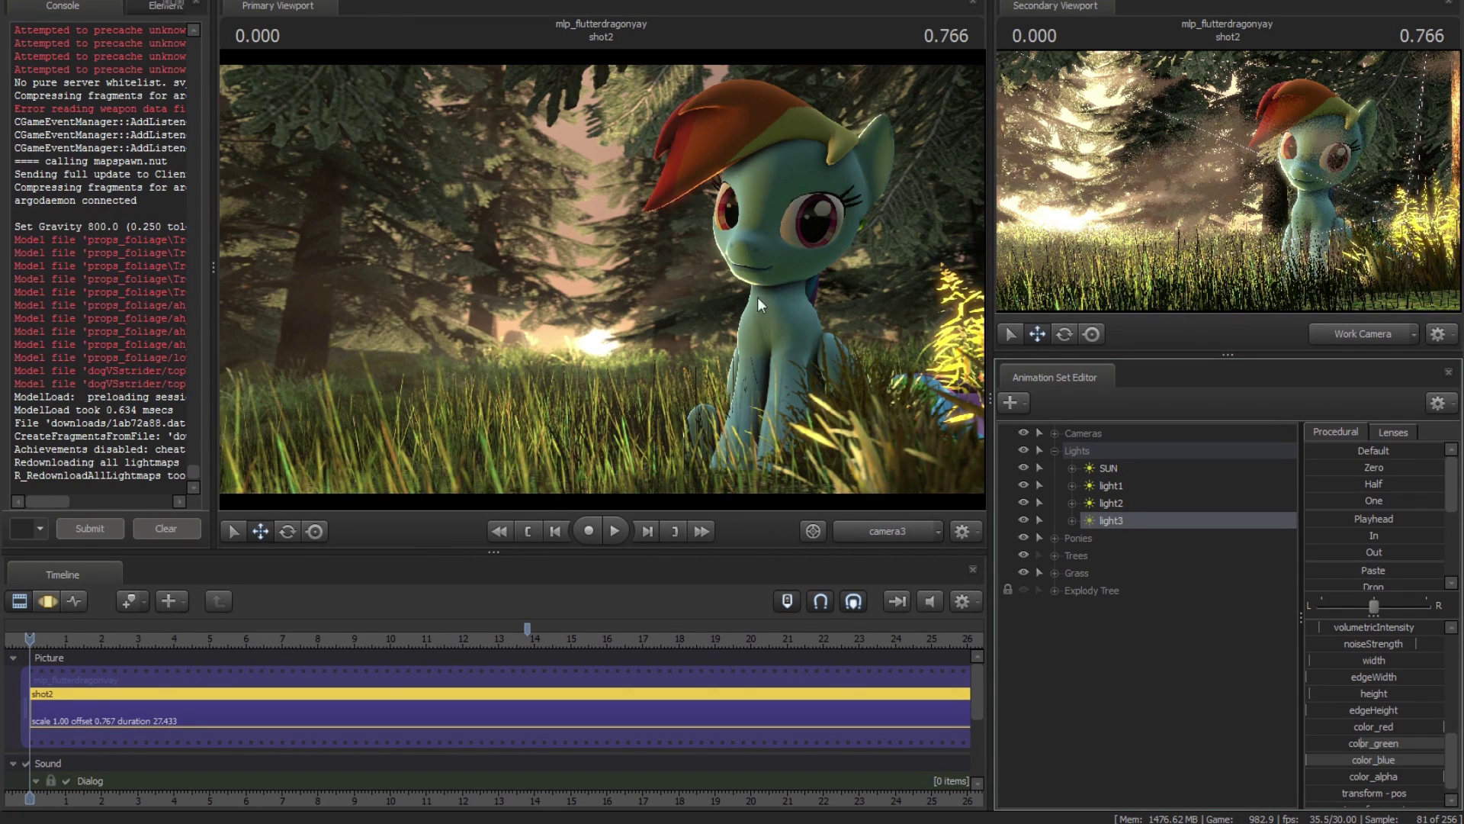
- From light3's own view in the Motion Editor, adjust the light's placement on the pony and return the primary viewport to the Work Camera
double_click(1134, 522)
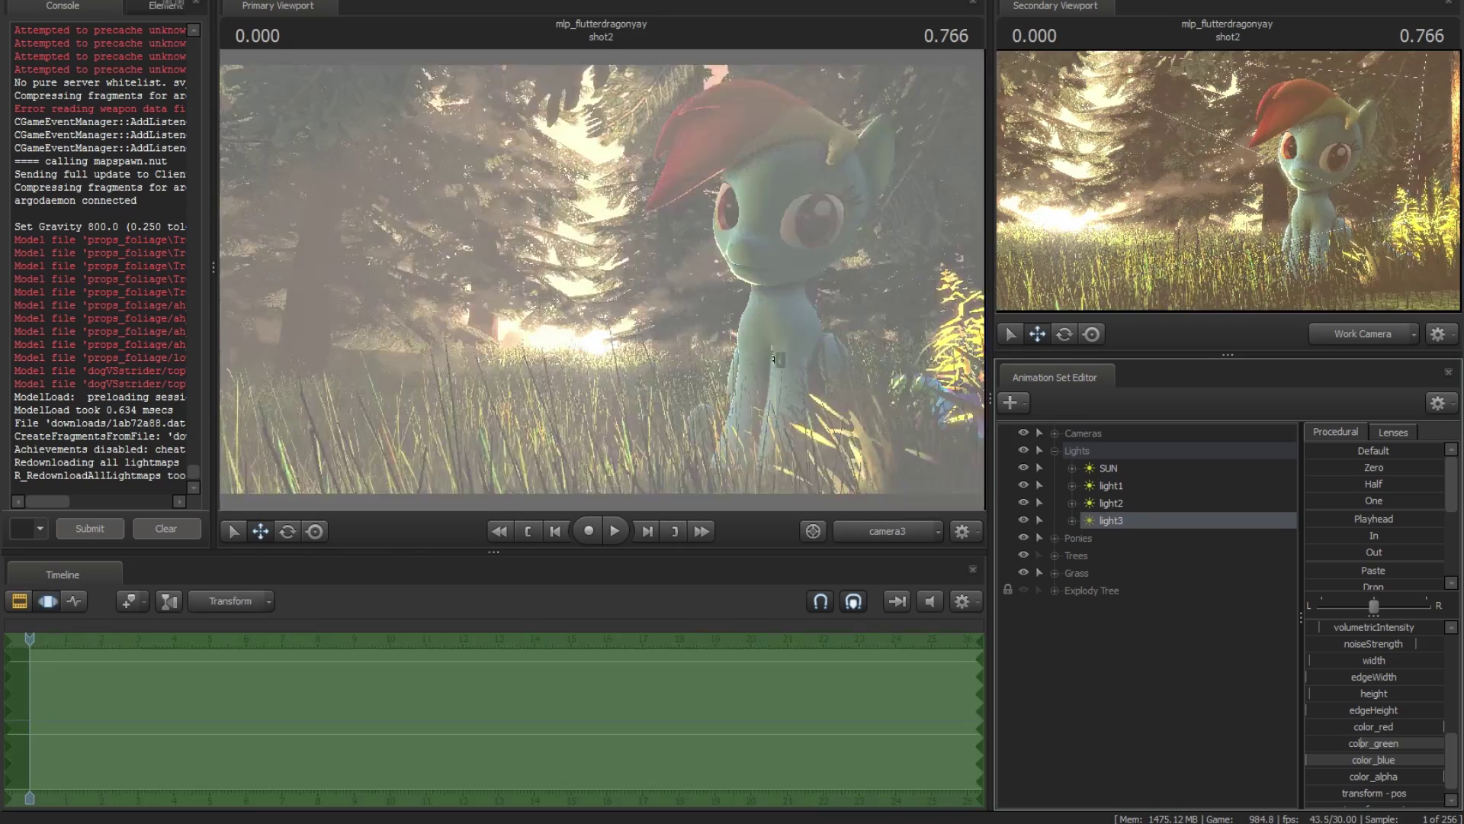
drag(602, 279, 568, 283)
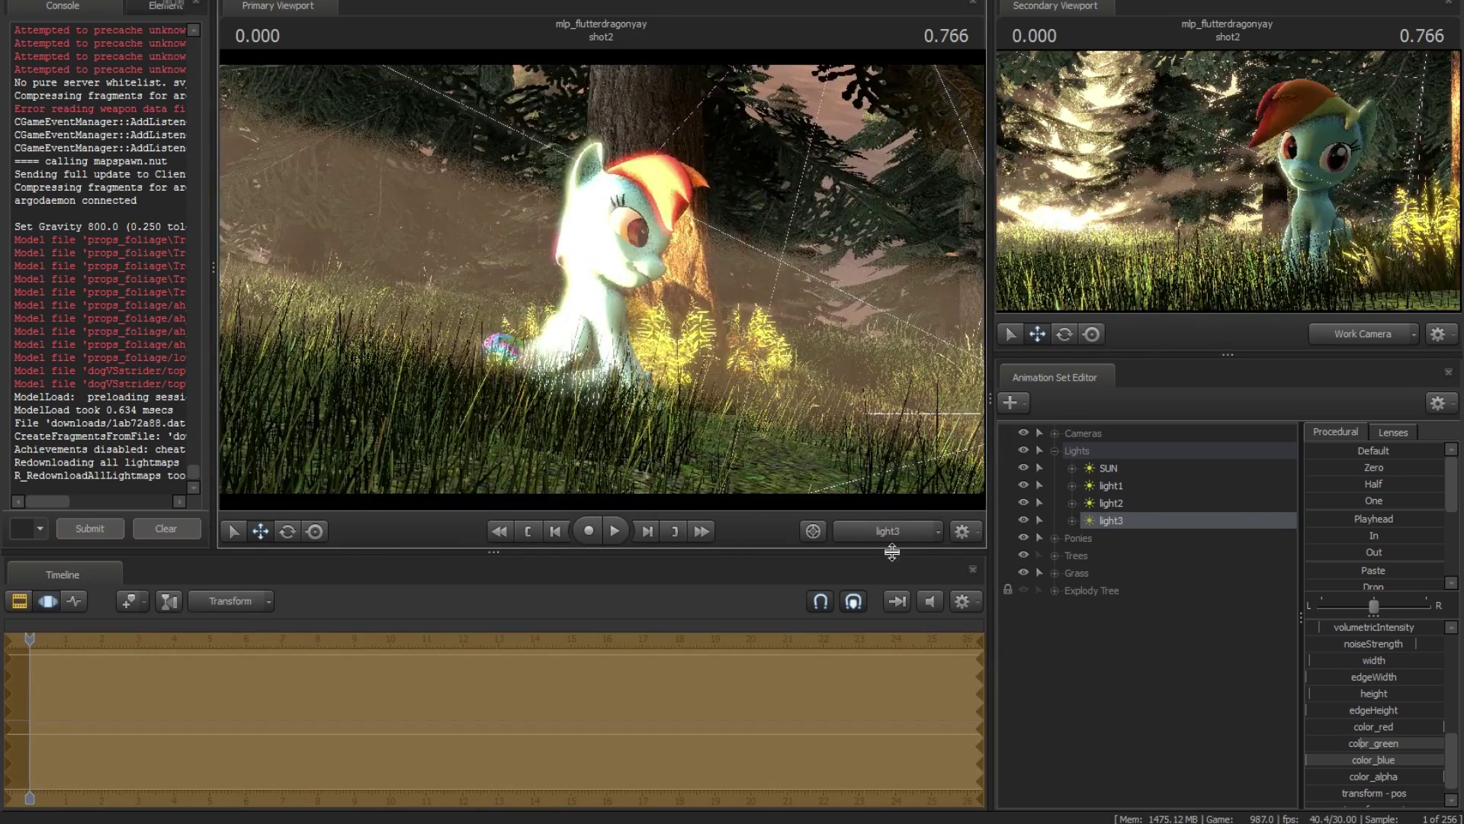
click(887, 532)
key(F2)
key(F3)
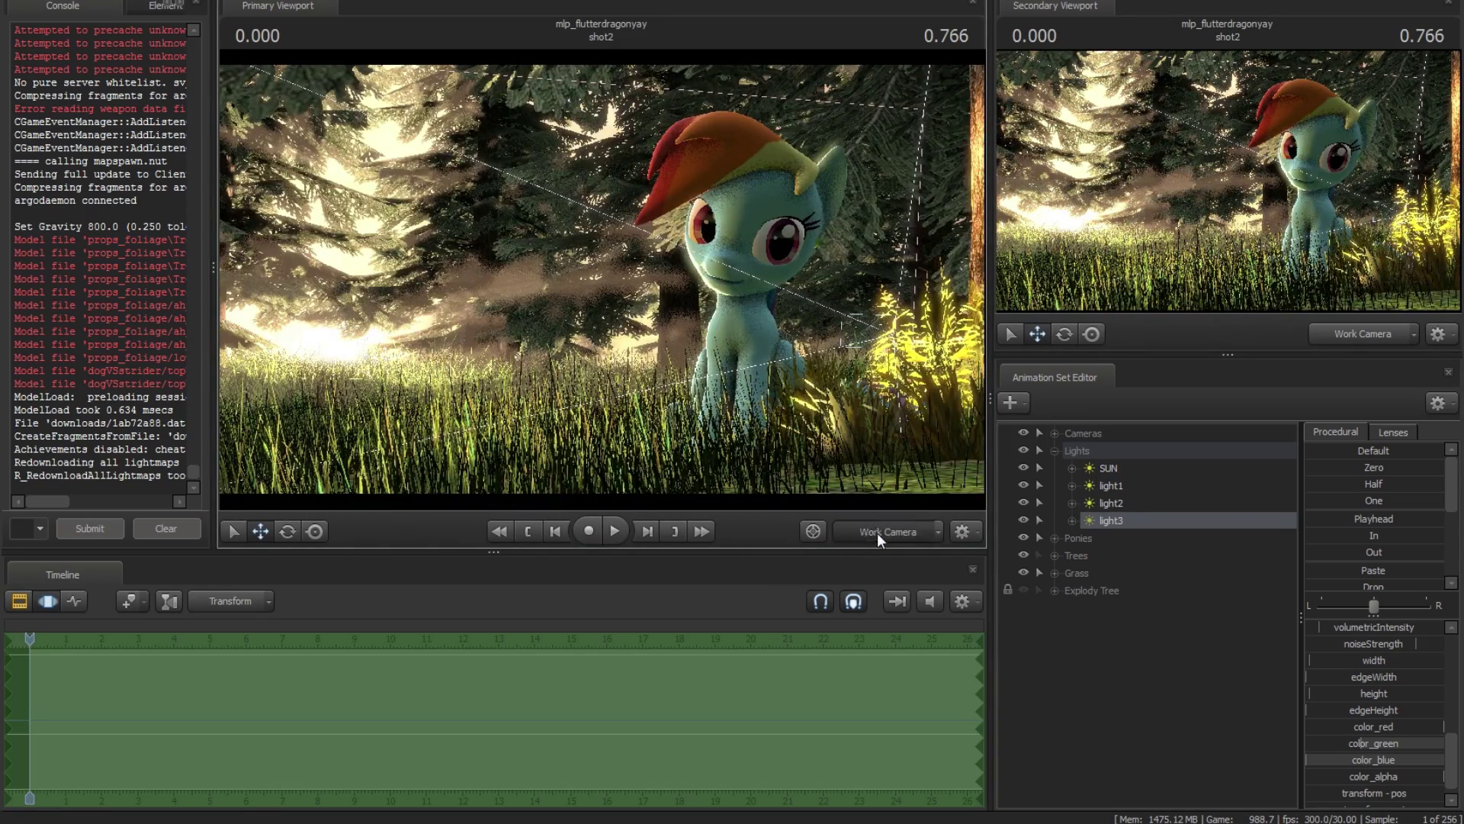
- Compare the shot through camera3 in the Clip Editor with light3 hidden and shown
click(878, 532)
key(ctrl+1)
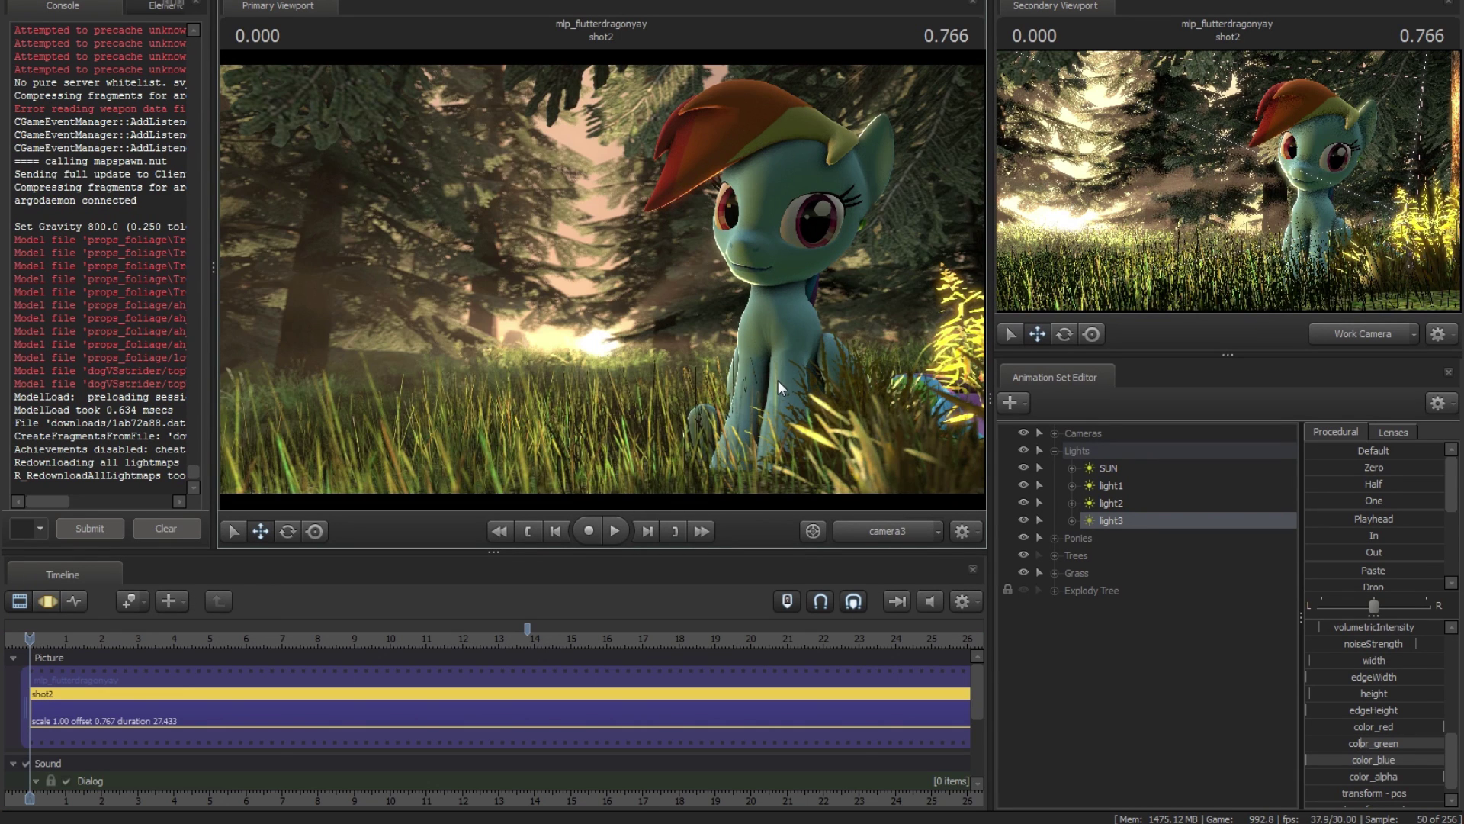
click(1024, 521)
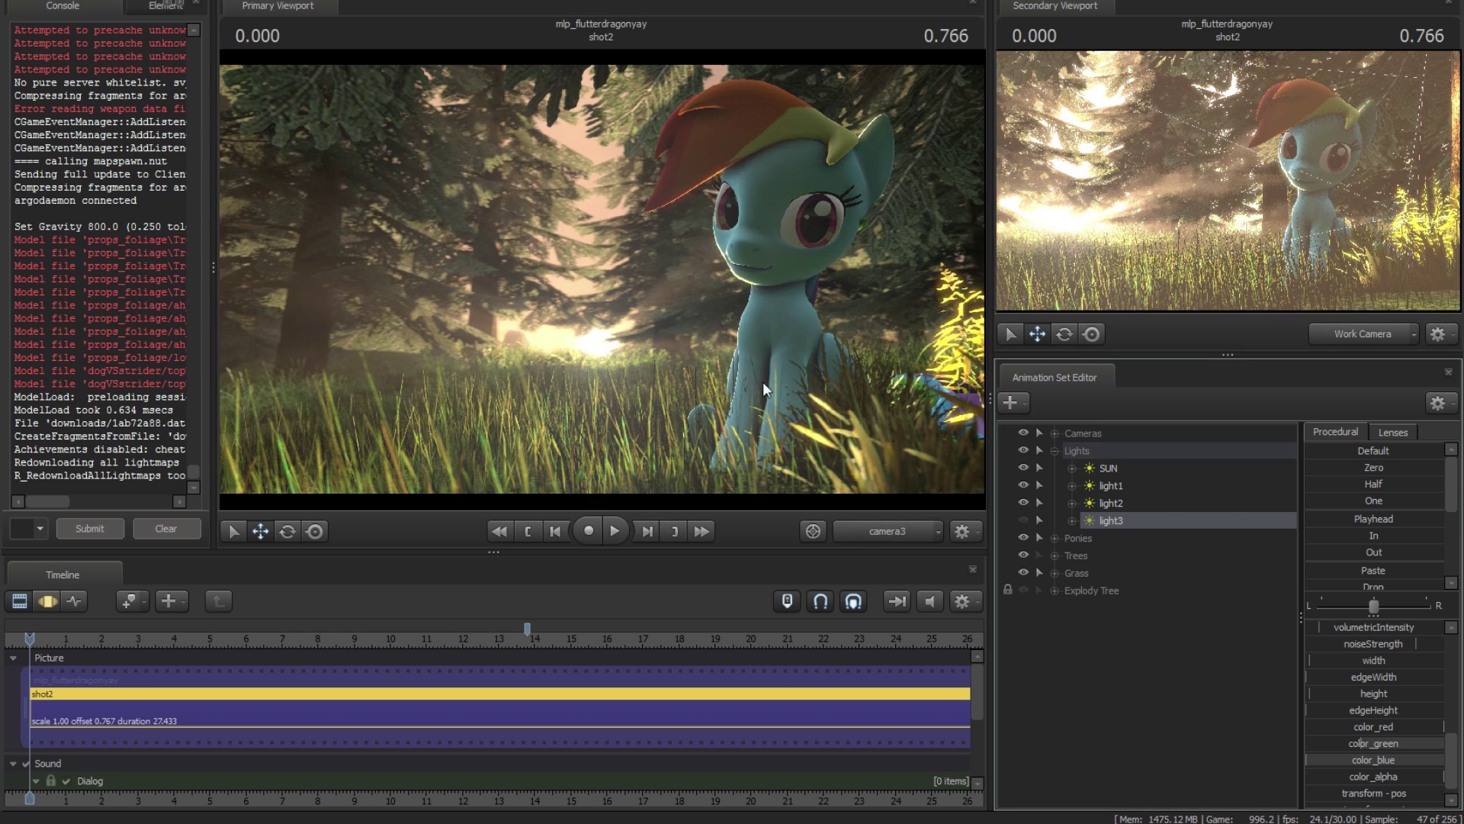
click(1024, 519)
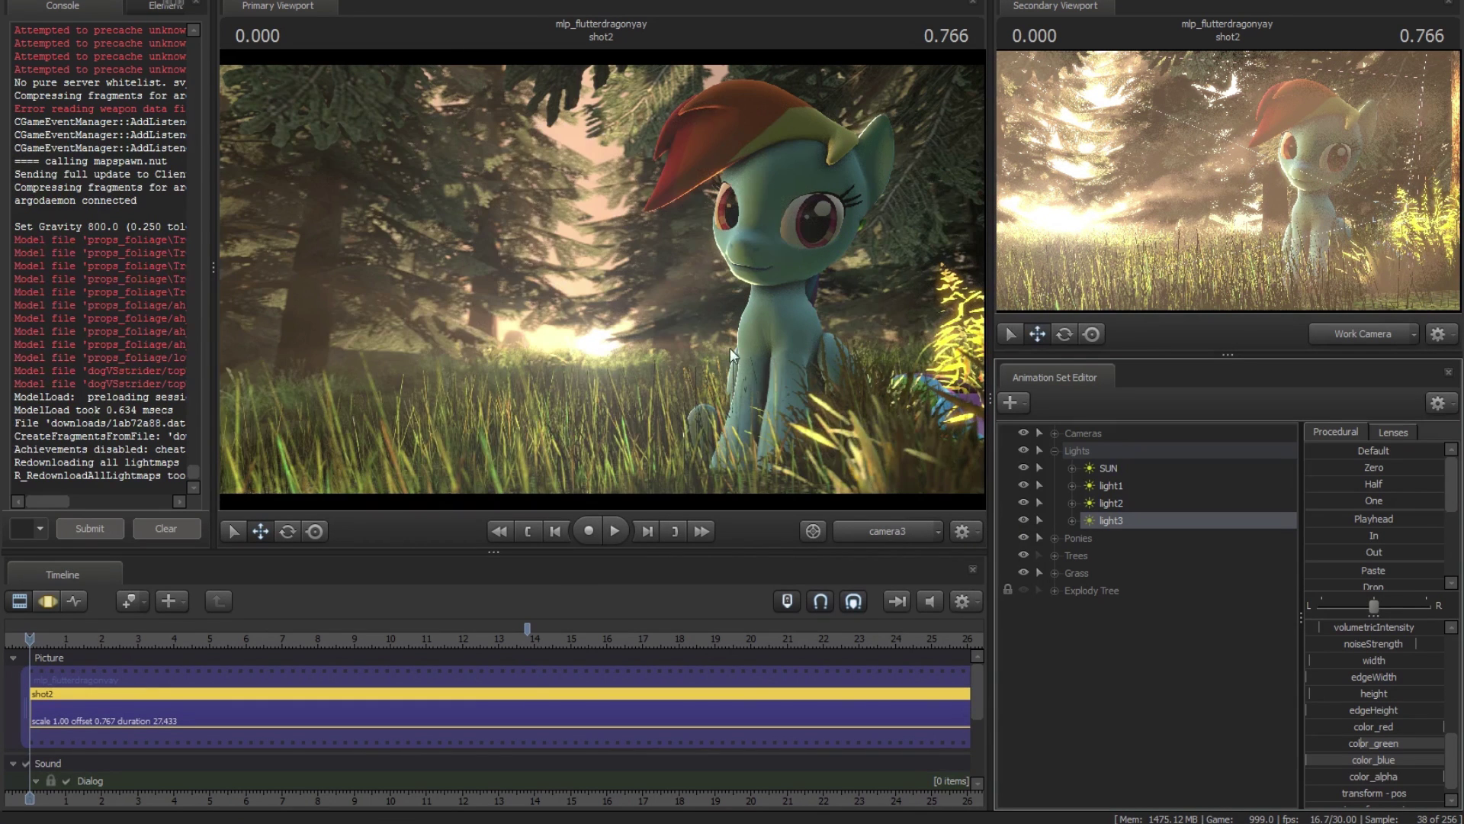
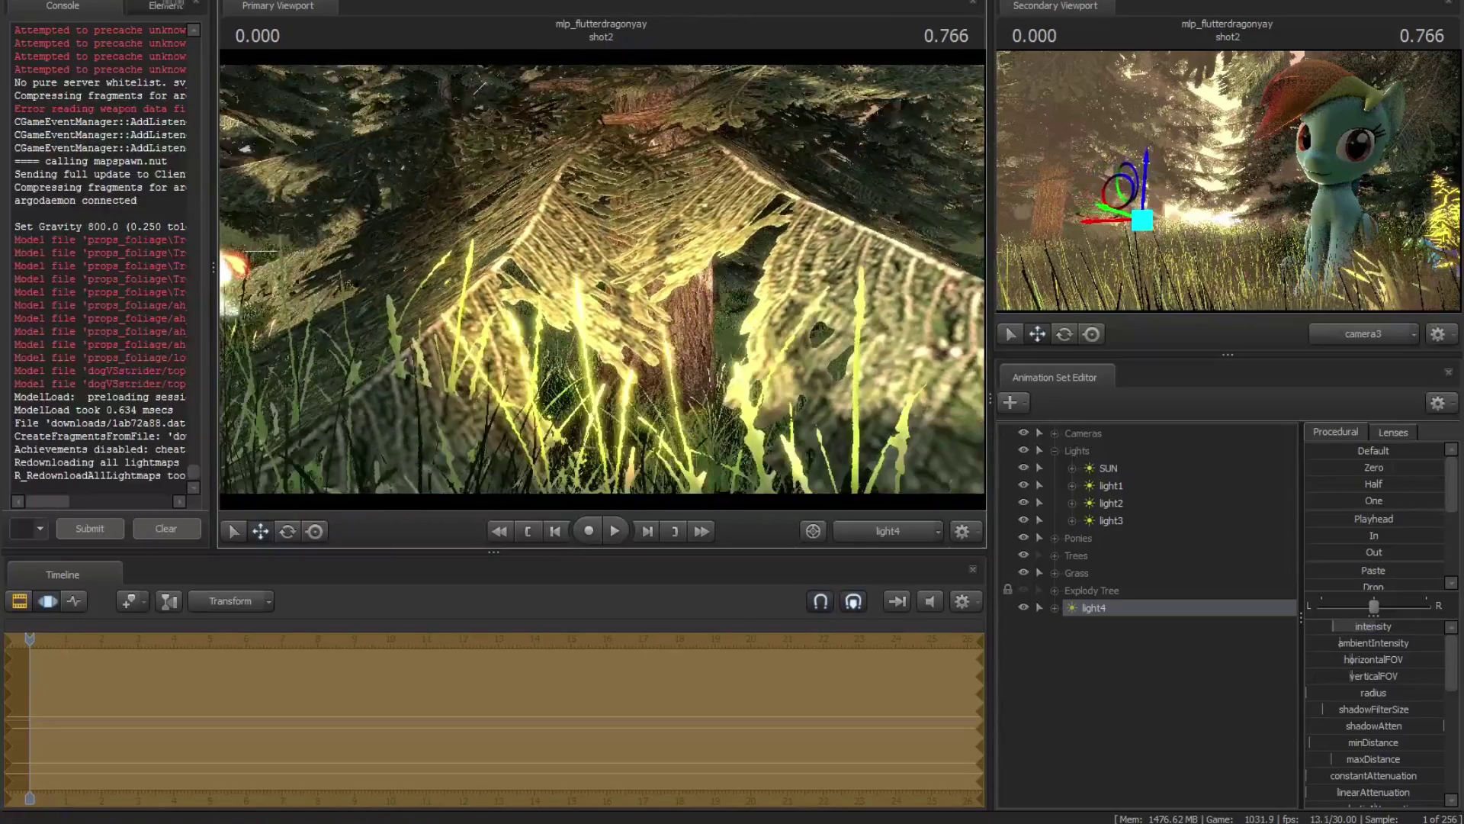
- Raise light4's intensity and, from its own view, move it around to aim squarely at the background tree trunk
drag(740, 411, 739, 421)
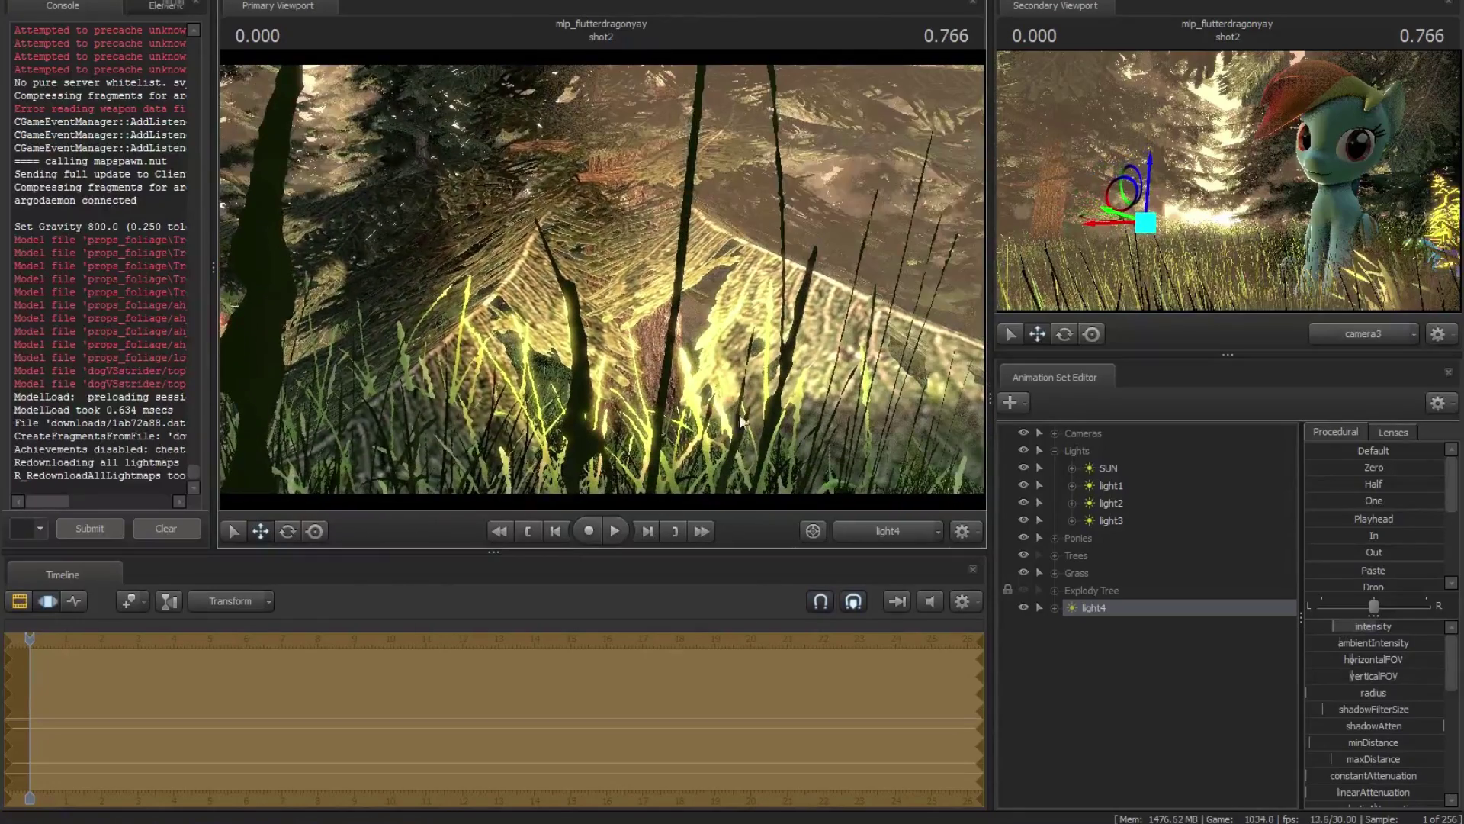
drag(1352, 633, 1357, 626)
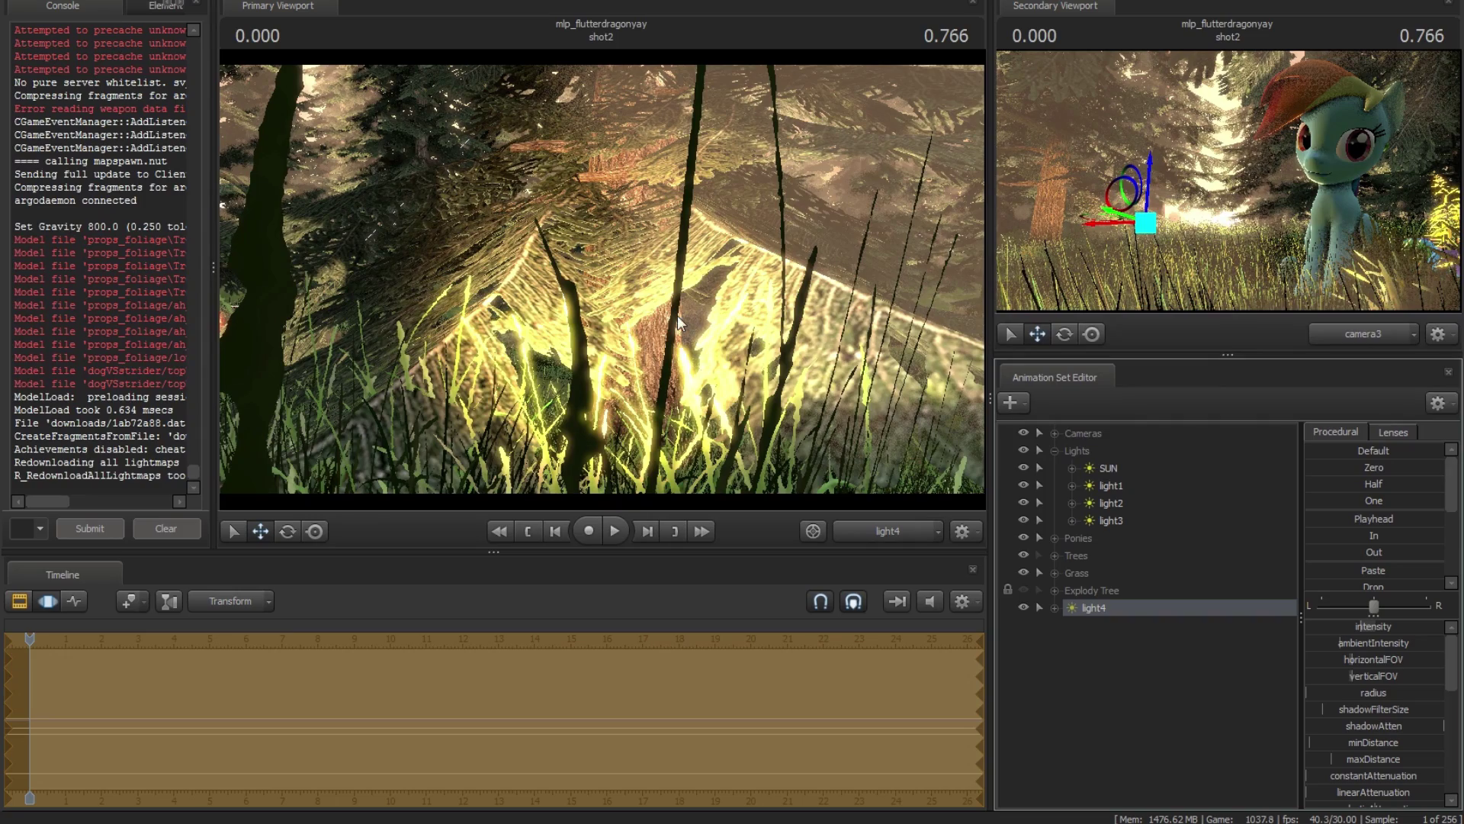
right_click(1157, 608)
click(1183, 555)
mouse_move(602, 279)
mouse_down()
mouse_move(616, 293)
mouse_move(603, 281)
mouse_up()
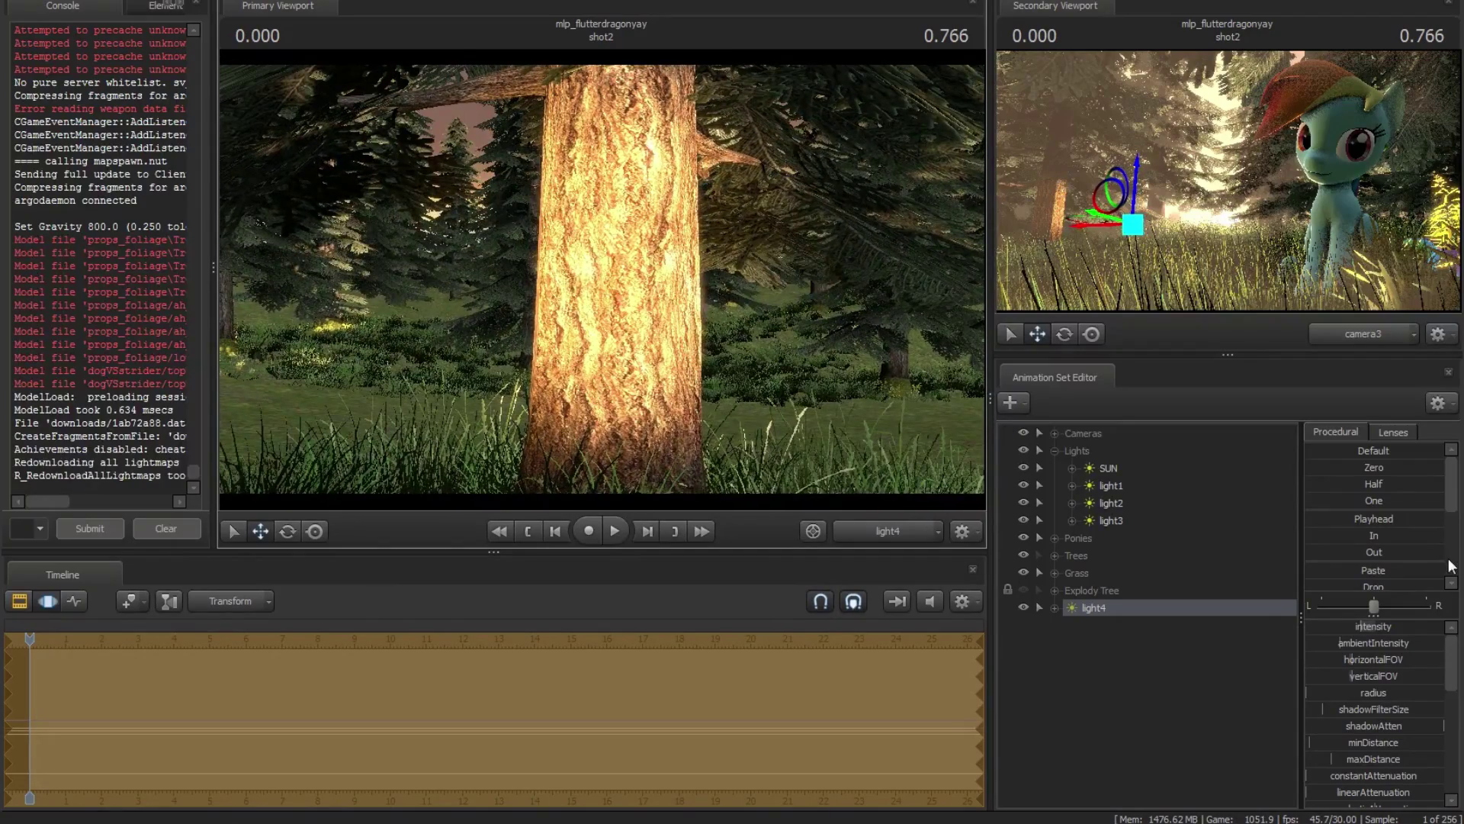
- Widen light4's horizontal and vertical field of view and pull the light back from the tree trunk
mouse_move(1368, 661)
mouse_down()
mouse_move(1393, 661)
mouse_move(1391, 677)
mouse_up()
mouse_move(789, 422)
mouse_down()
mouse_move(788, 398)
mouse_move(789, 419)
mouse_up()
key(s)
key(w)
key(s)
key(s)
- Lower light4's intensity and shift the light sideways while keeping it aimed at the tree trunk
drag(1382, 634, 1341, 633)
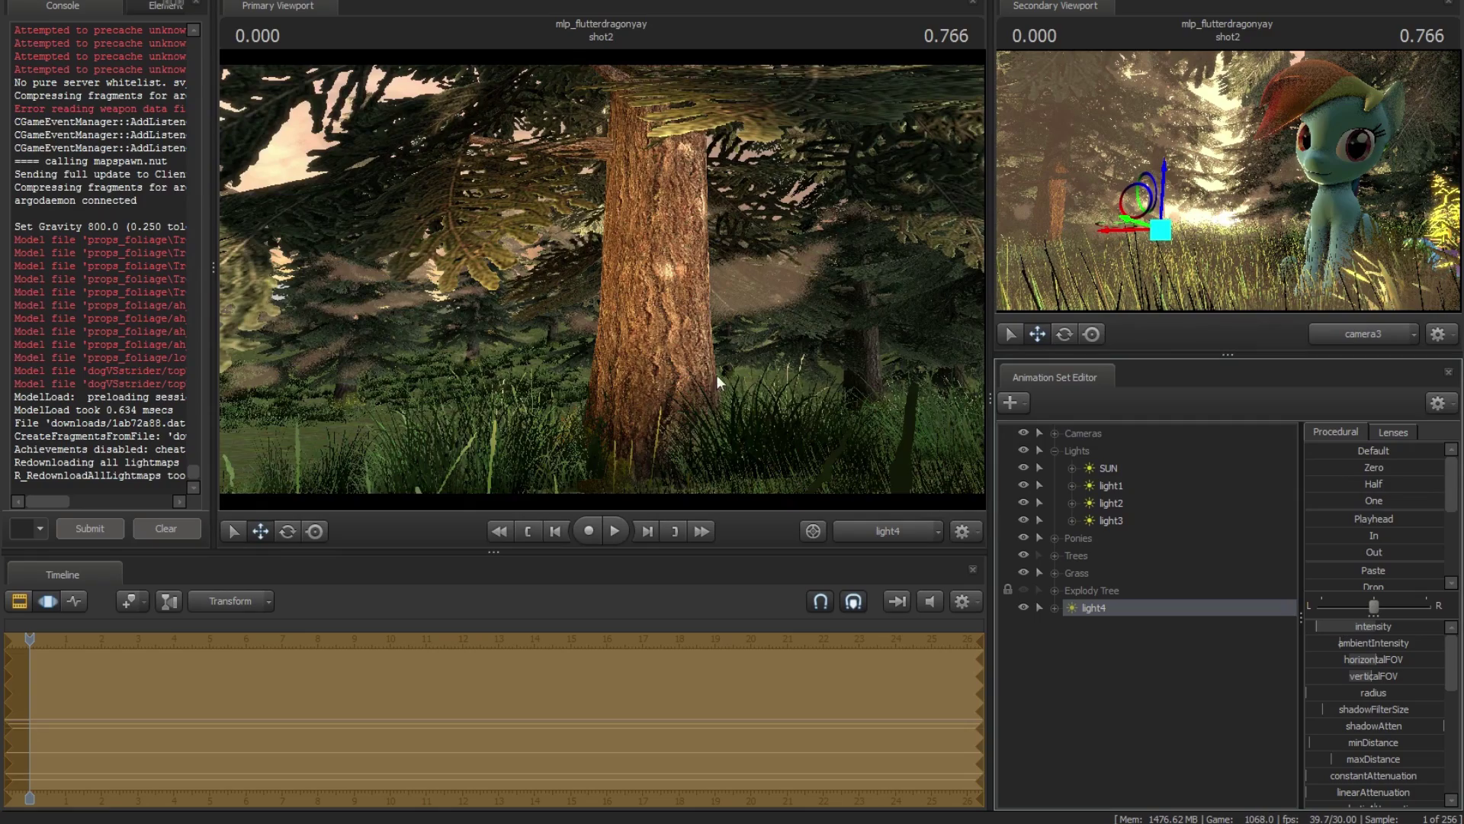
drag(717, 381, 704, 379)
key(d)
key(d)
drag(603, 279, 600, 286)
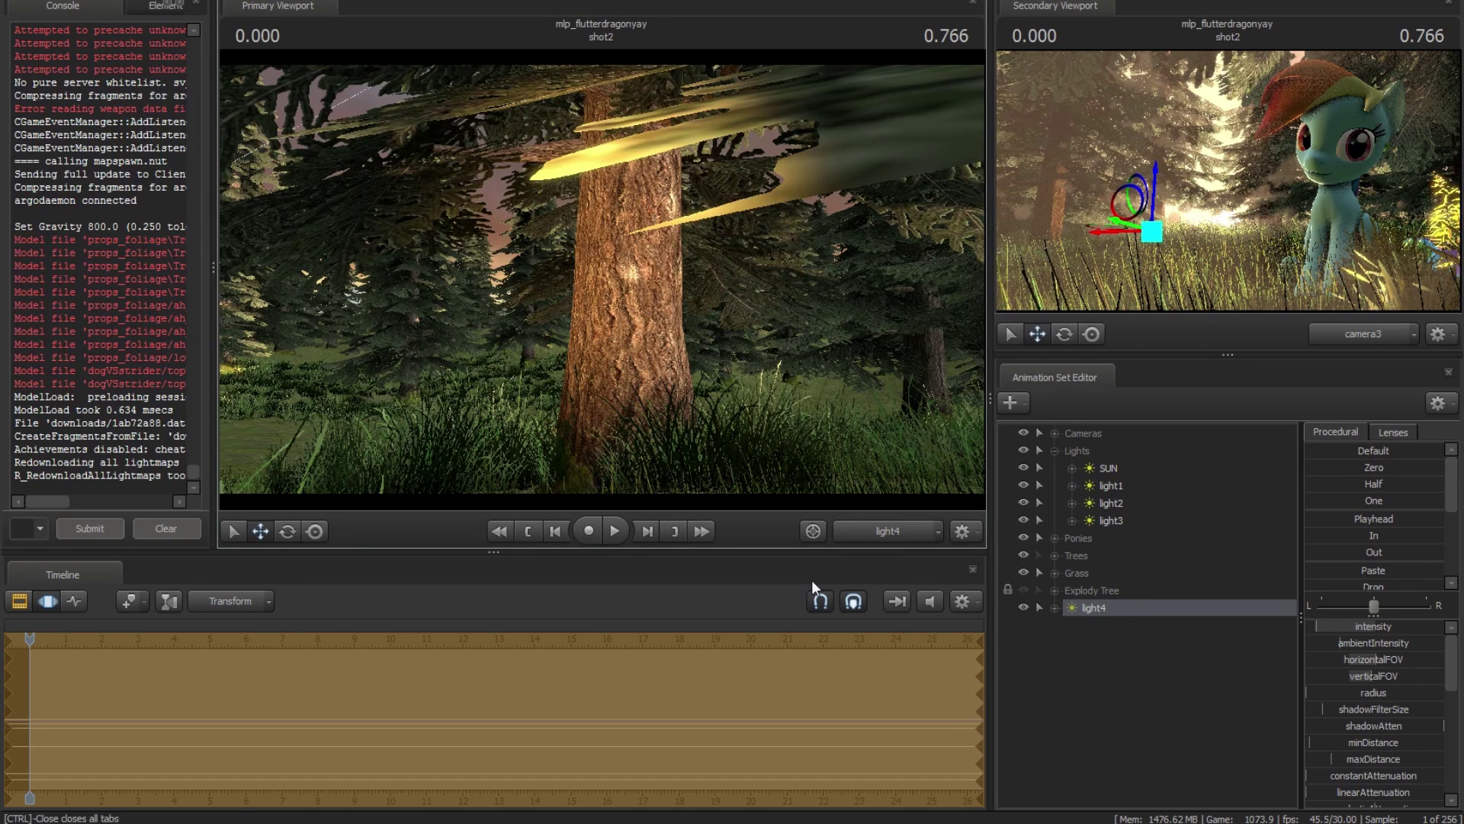
- Check the light on the background tree through camera3 in the Clip Editor
click(880, 526)
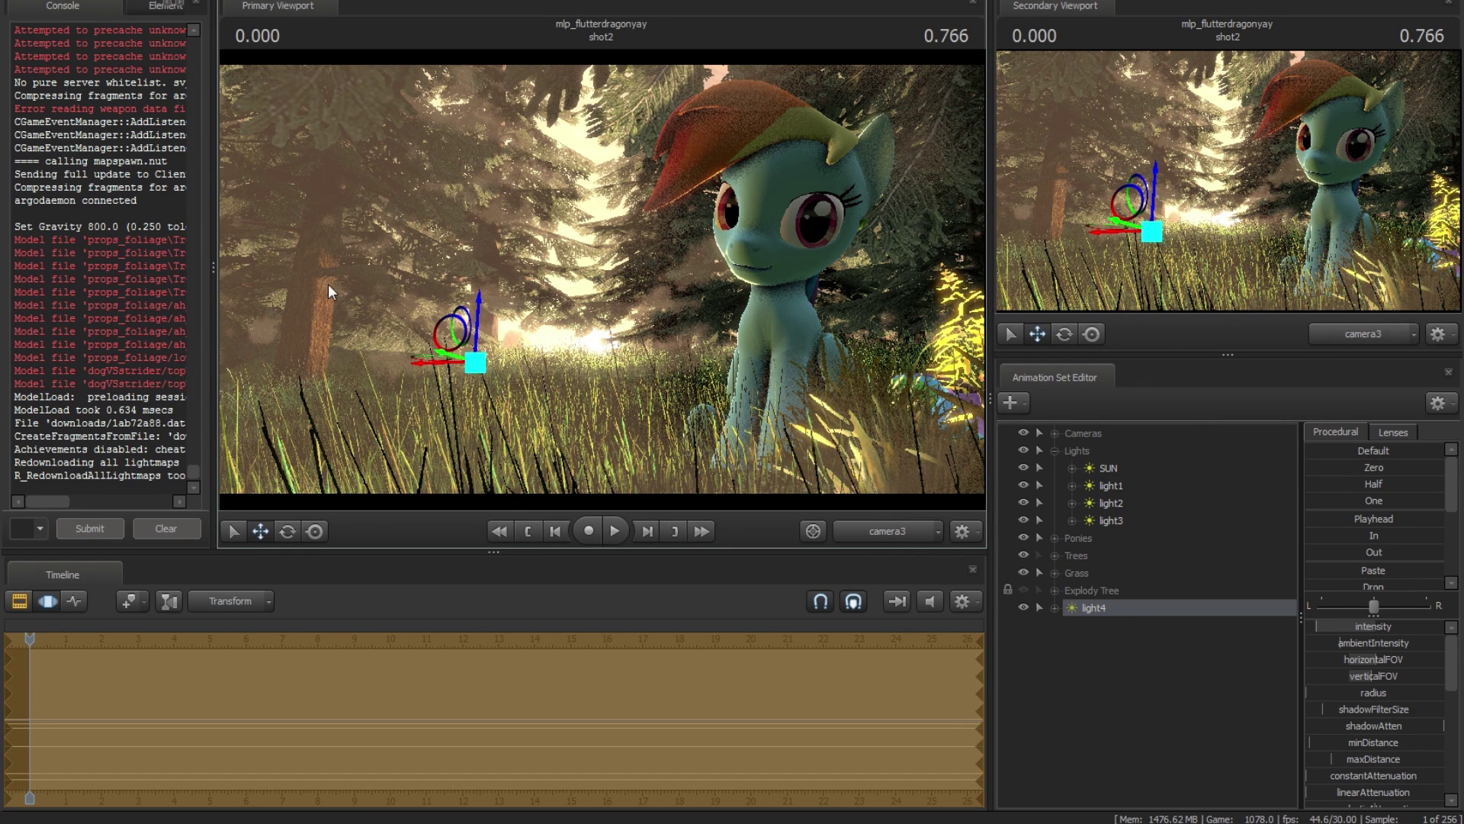
key(F2)
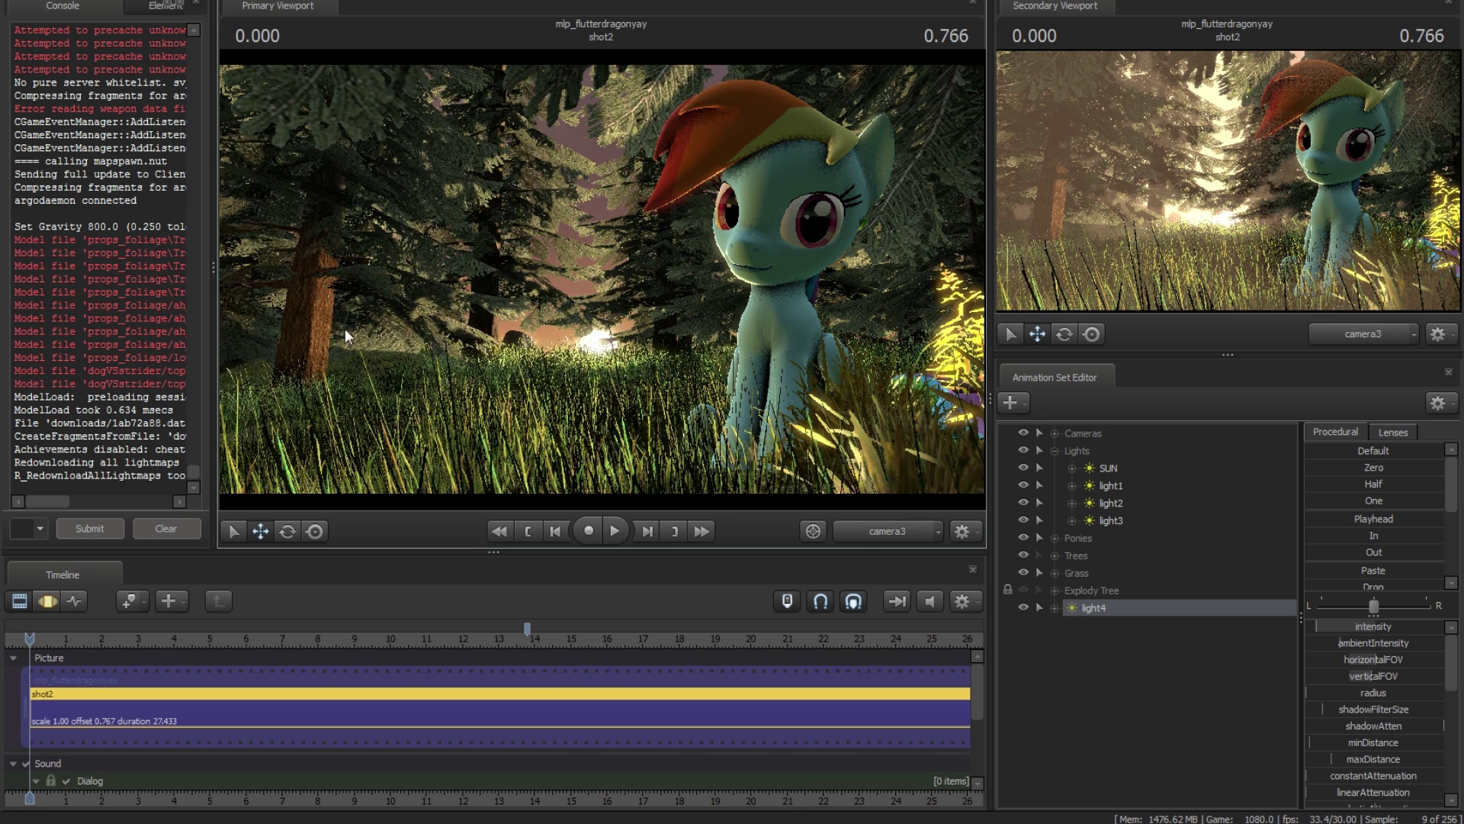
click(1354, 332)
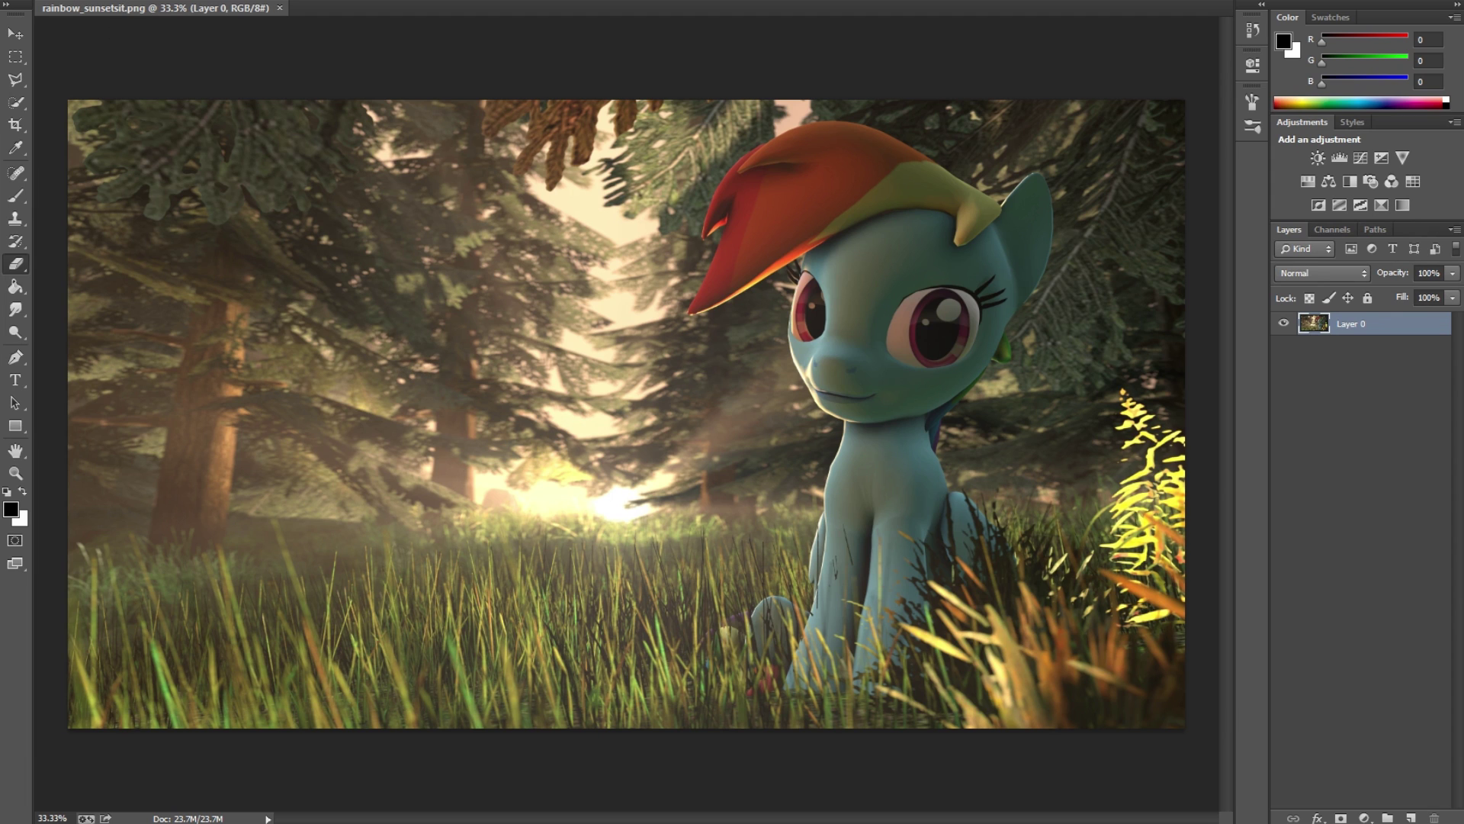
- In Photoshop, start a Levels adjustment on rainbow_sunsetsit.png with the black input level at 12 and the white input level at 214
click(122, 0)
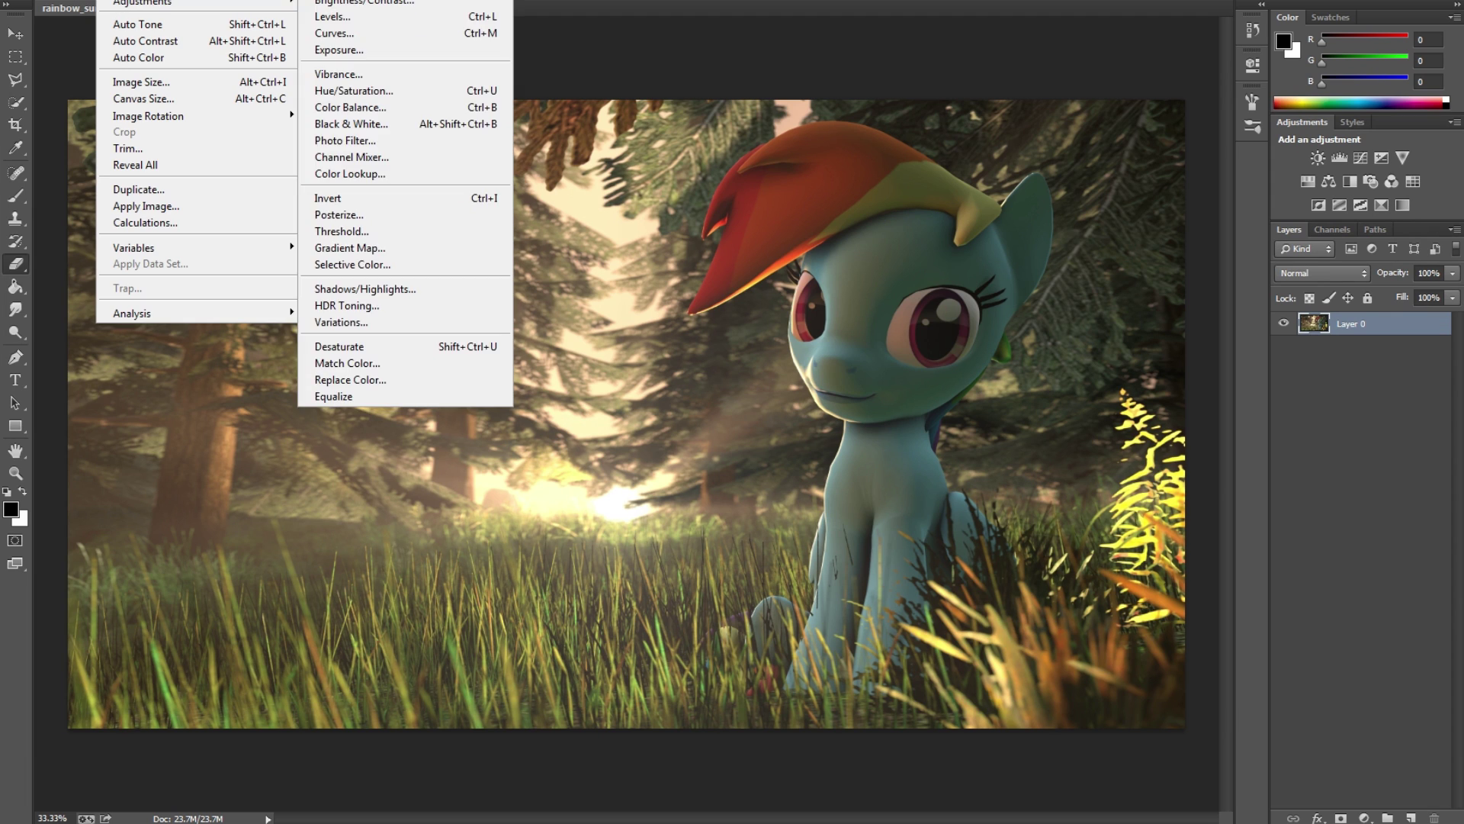
mouse_move(120, 8)
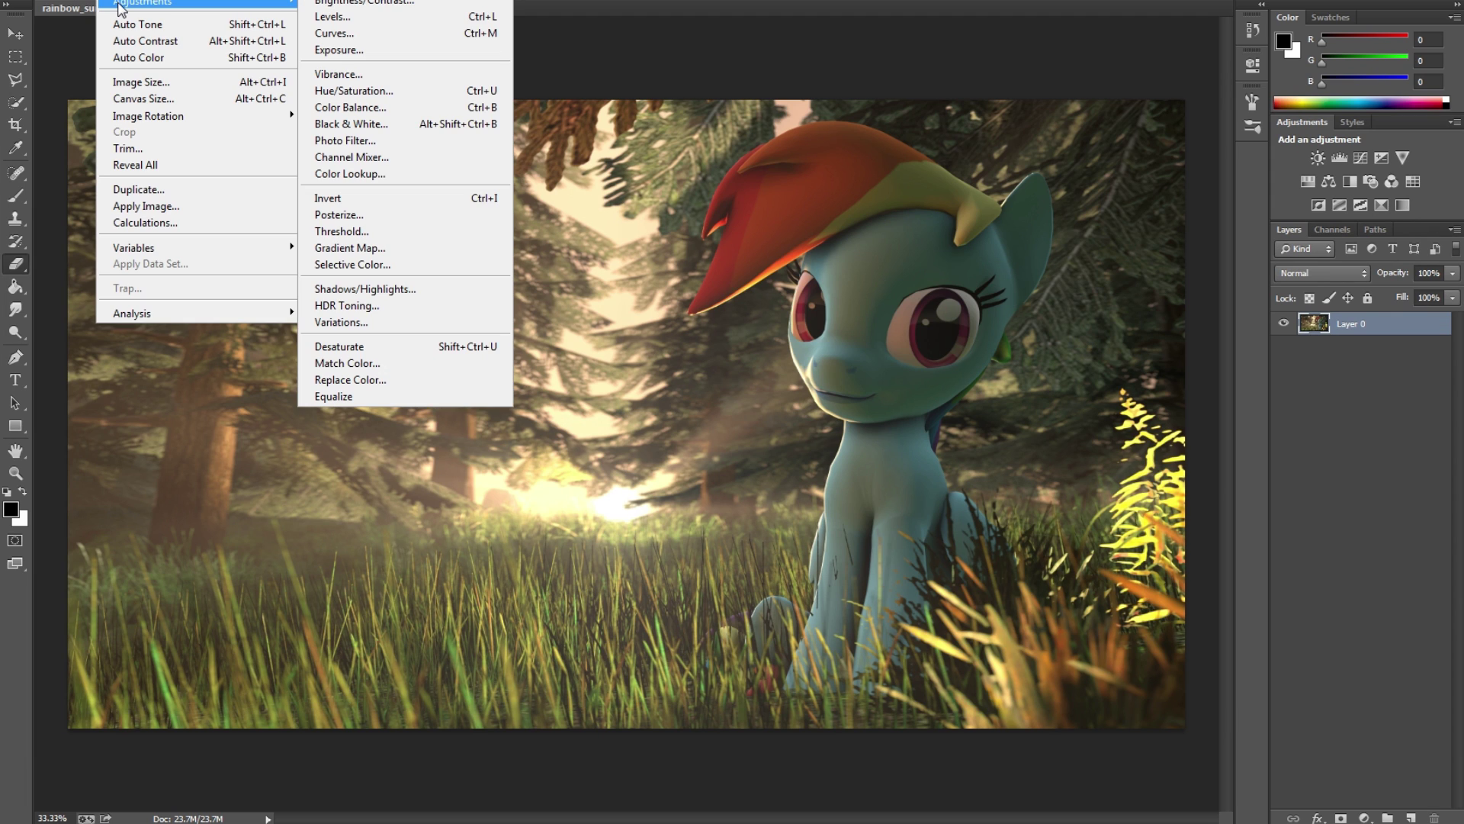
click(335, 17)
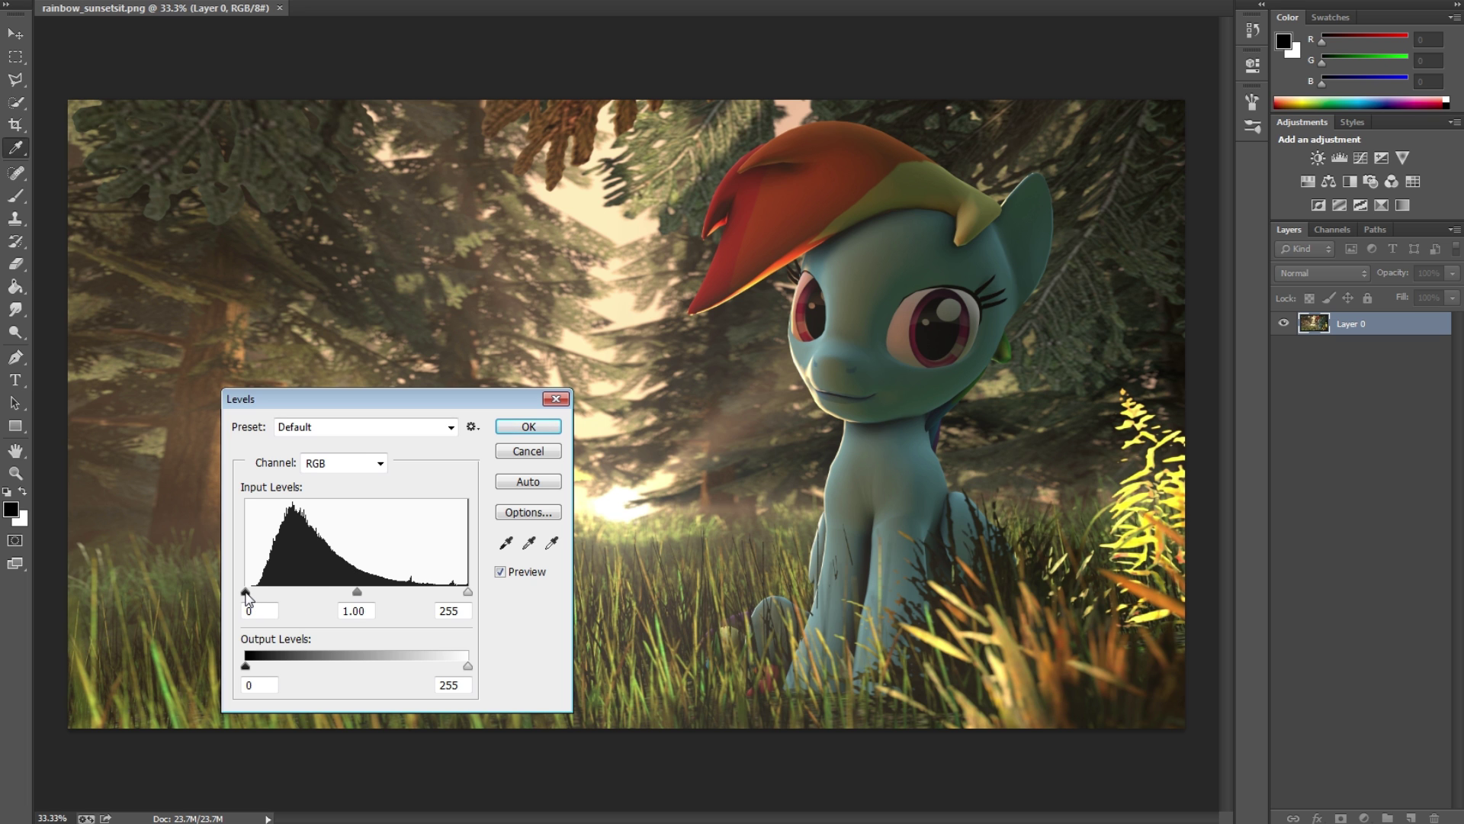
drag(247, 596, 256, 598)
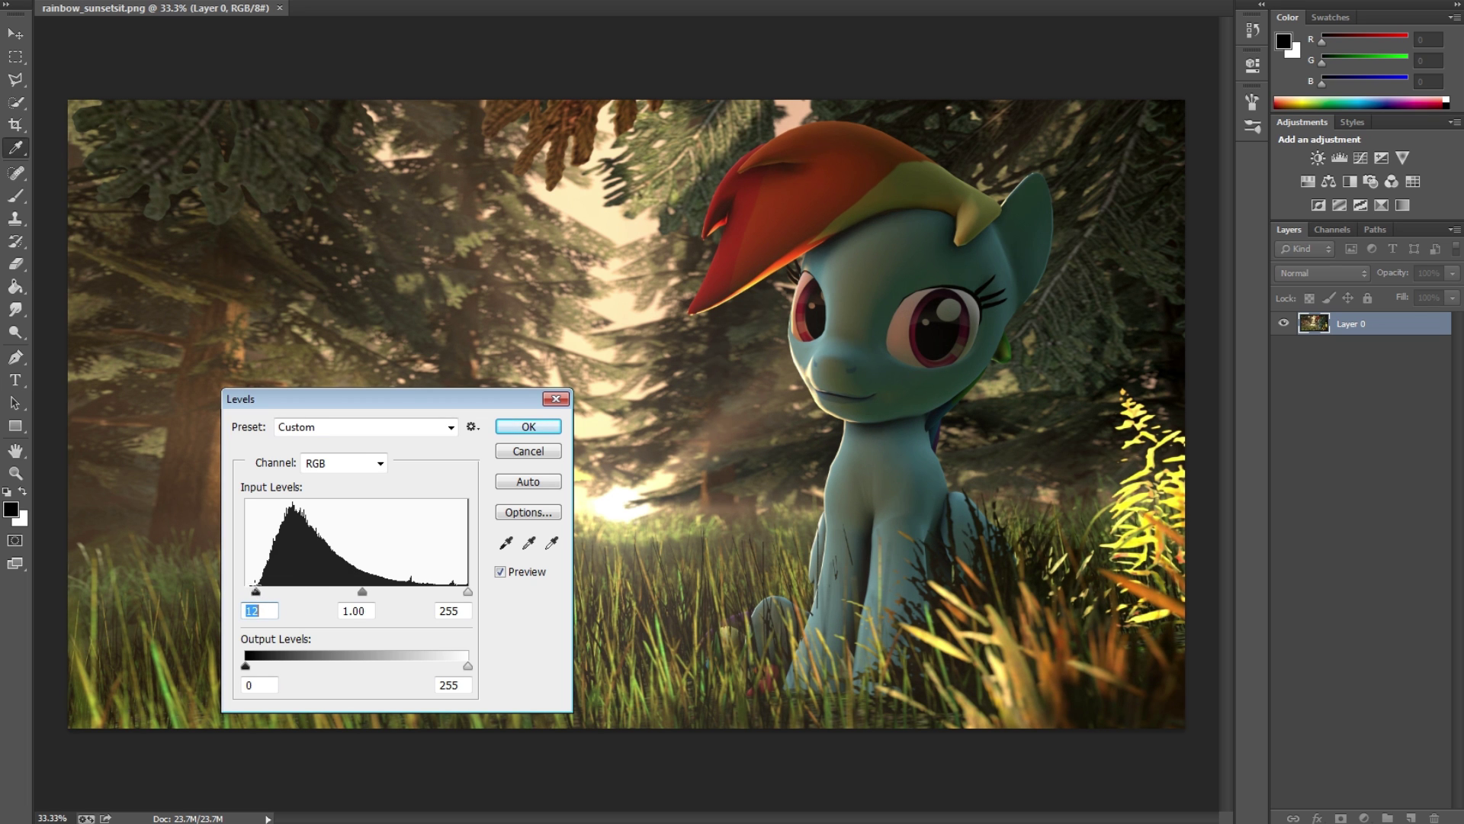
drag(466, 594, 433, 597)
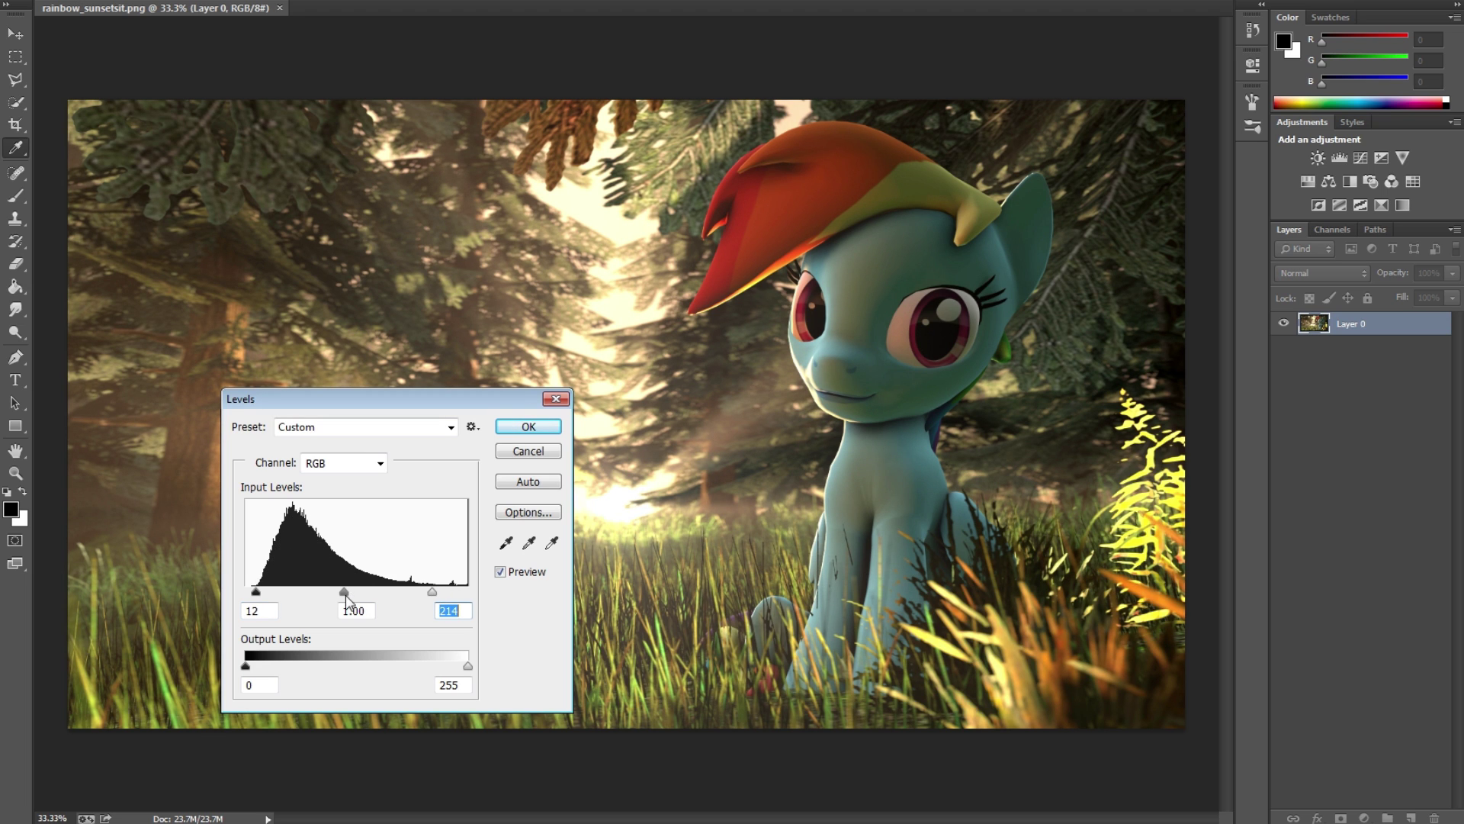
- Set the midtone input level to 0.80 and apply the Levels adjustment
drag(443, 398, 788, 381)
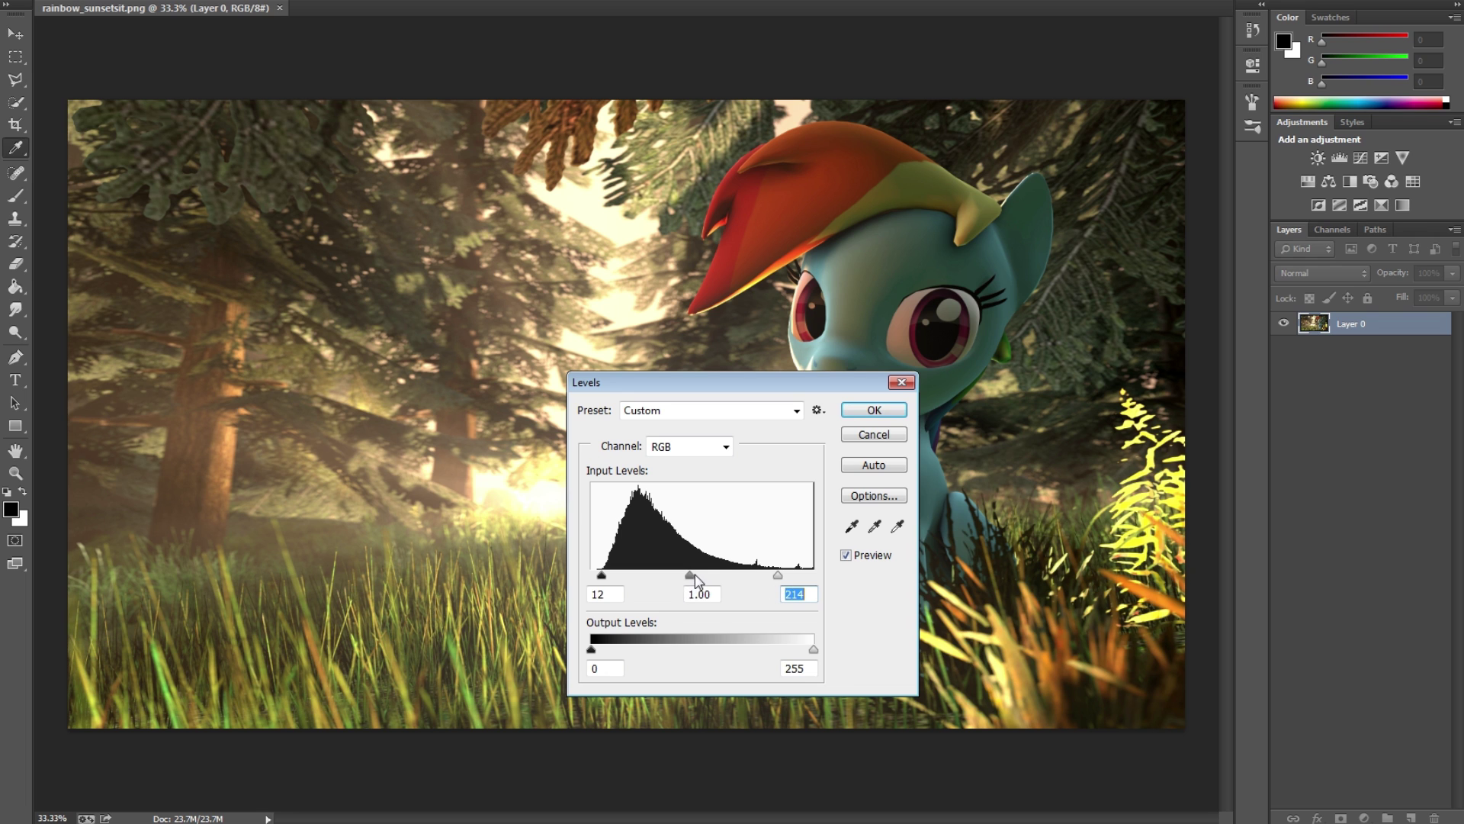
drag(717, 387, 496, 510)
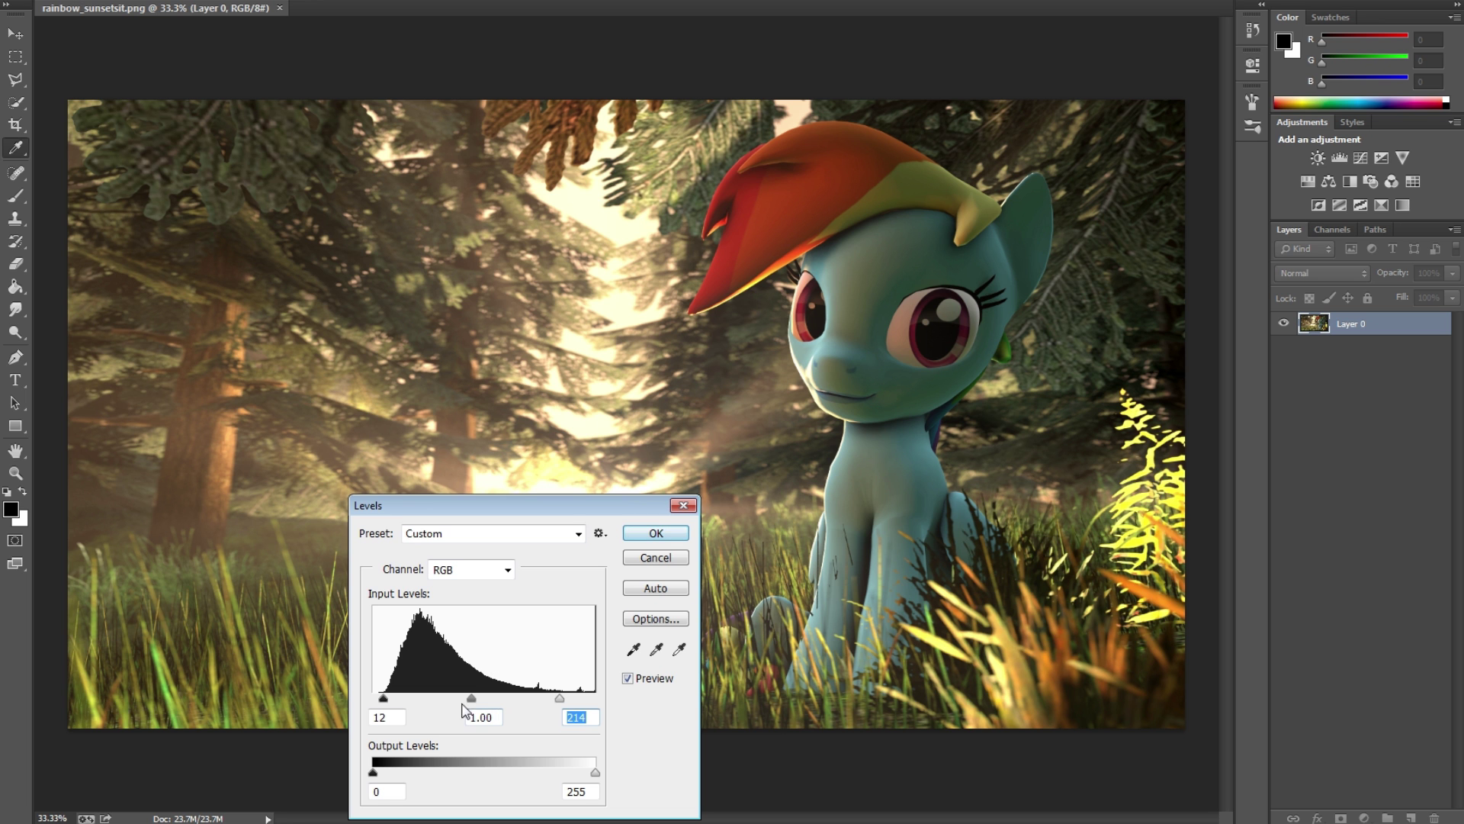
drag(471, 699, 485, 700)
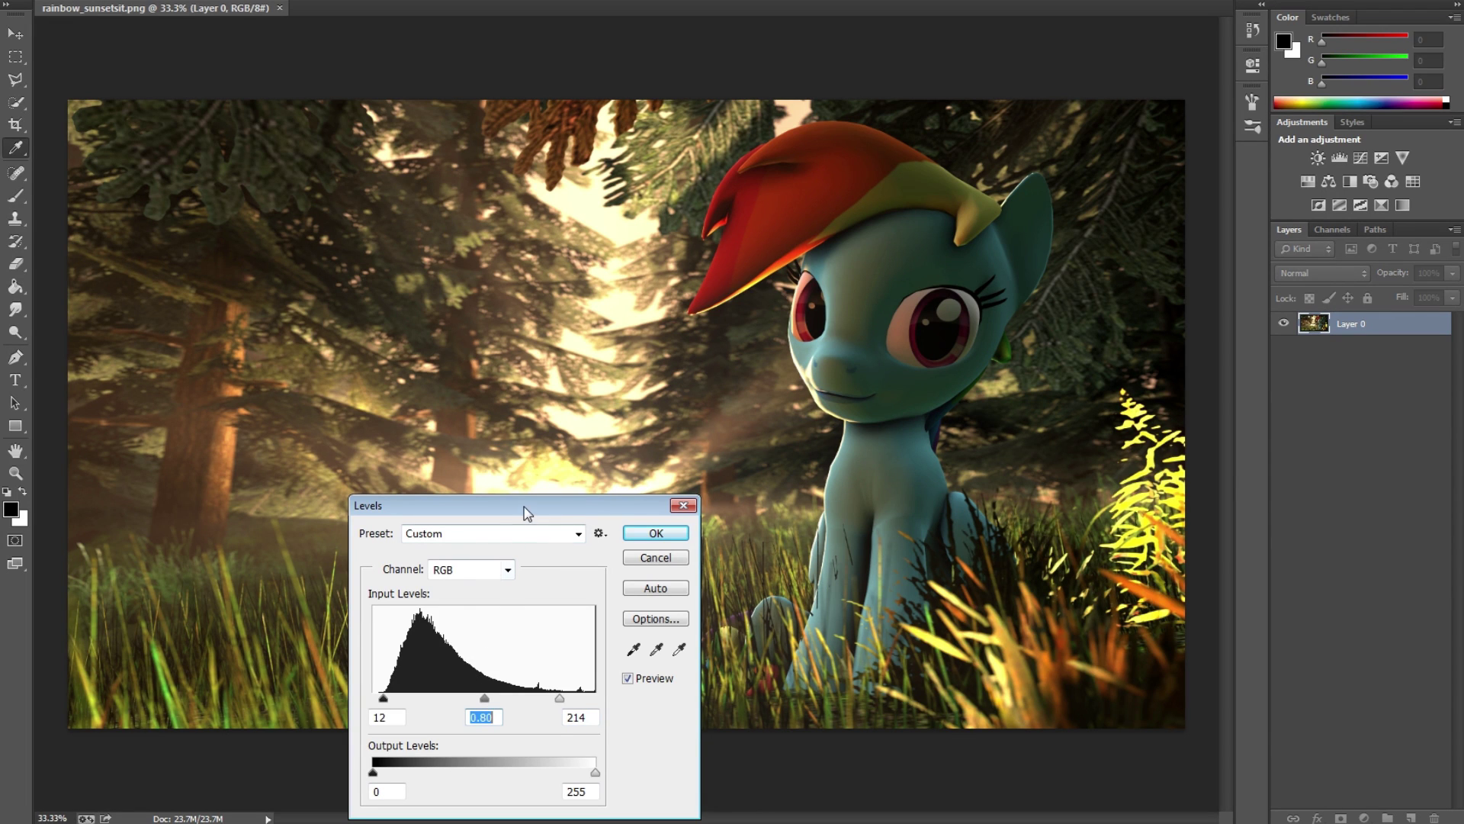
click(659, 535)
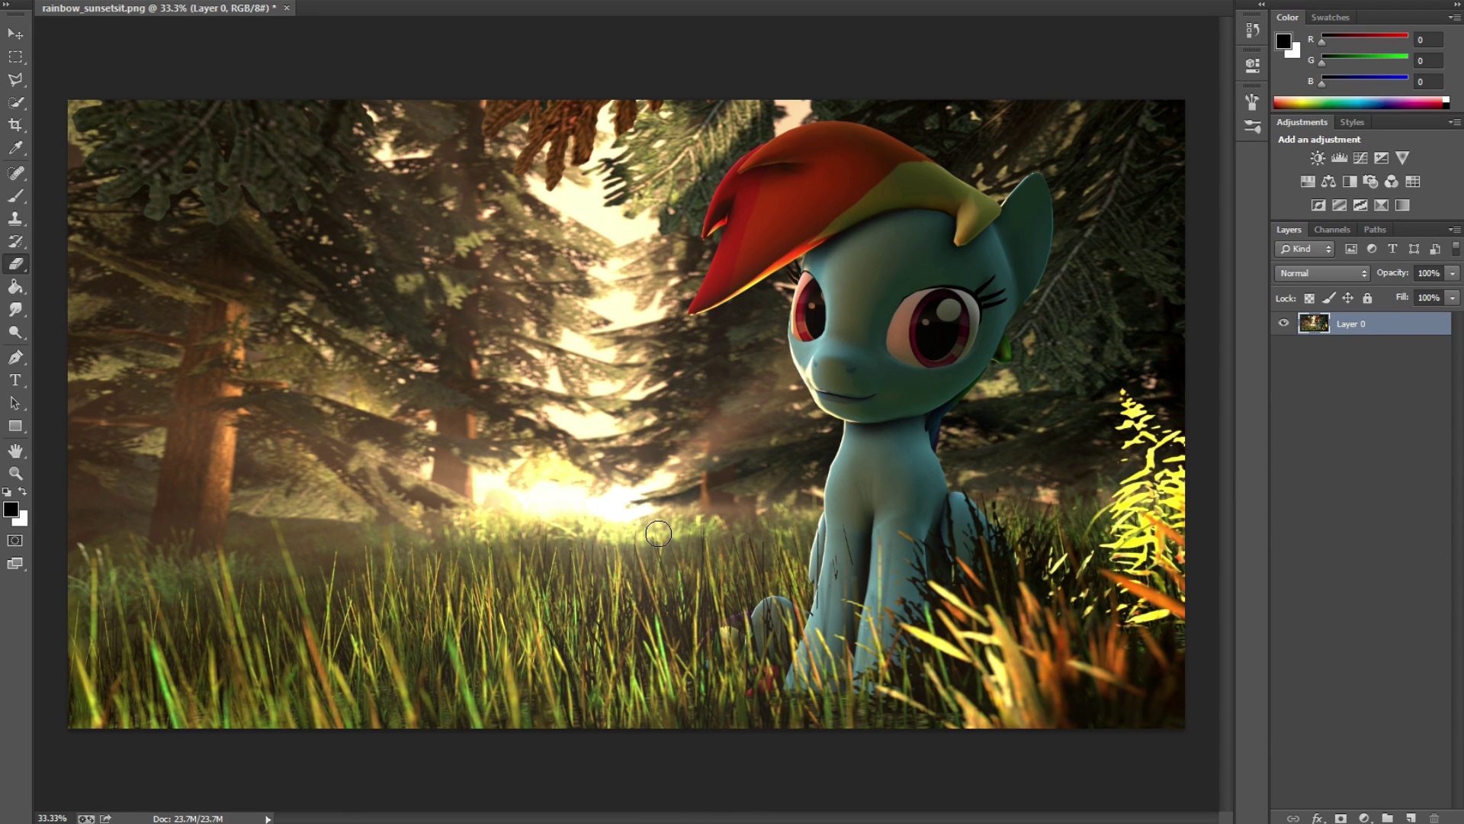
- Compare the image before and after the Levels adjustment by repeatedly undoing and redoing it, ending with the adjustment applied
key(ctrl+z)
key(ctrl+z)
key(ctrl+z)
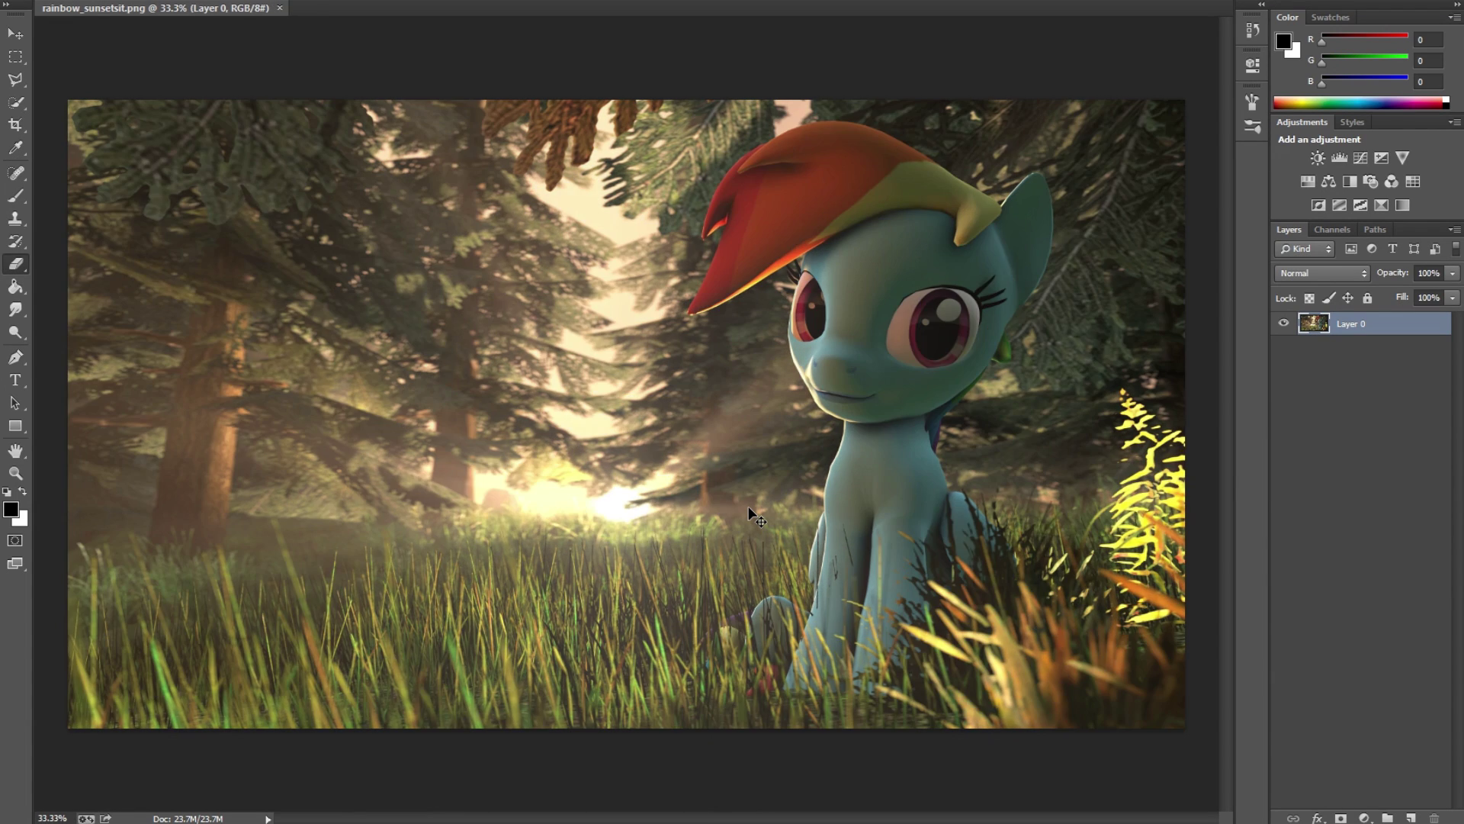
key(ctrl+z)
key(ctrl+z)
key(ctrl+z)
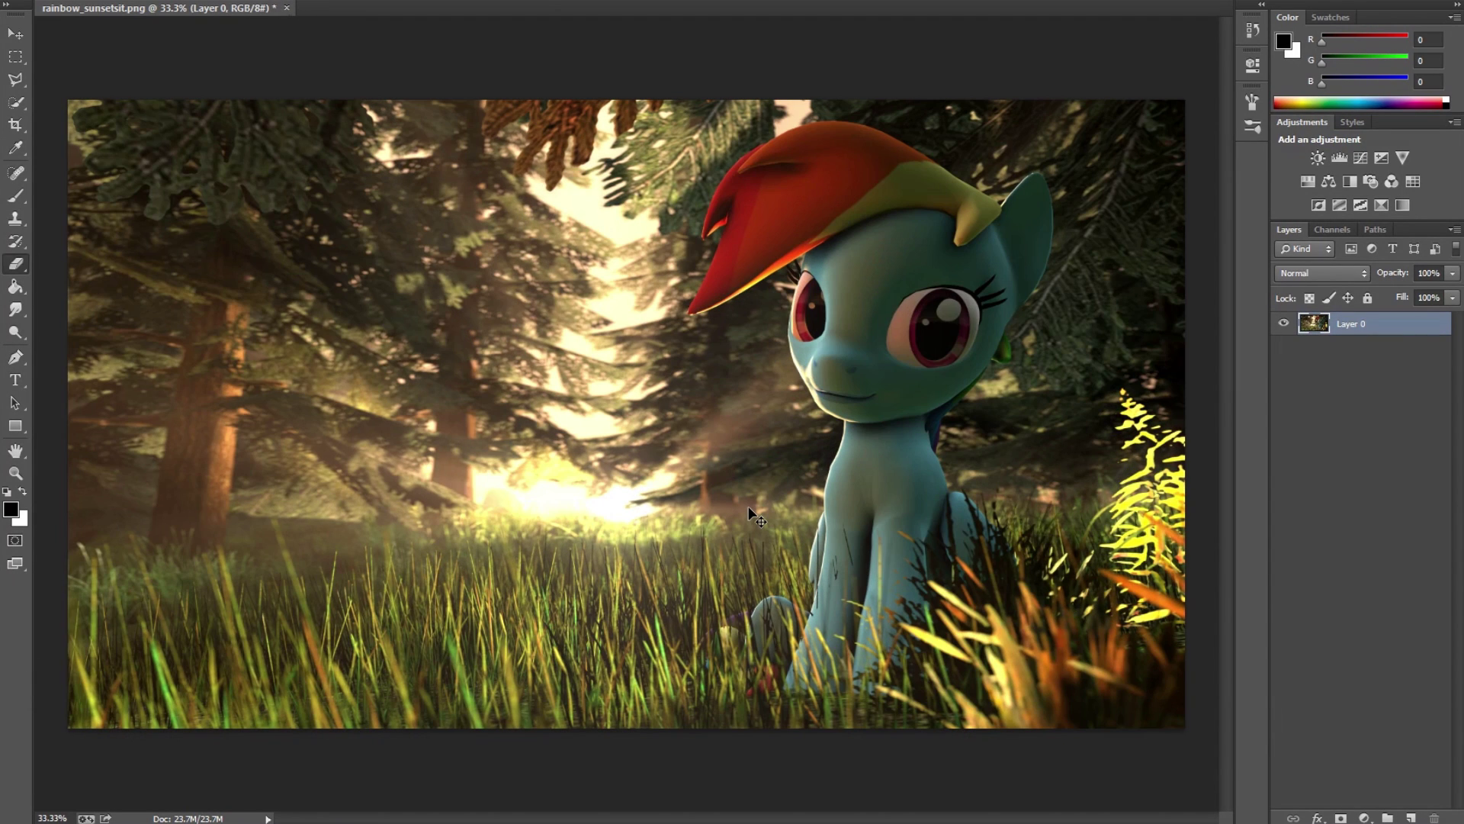
key(ctrl+z)
key(ctrl+z)
key(ctrl+z)
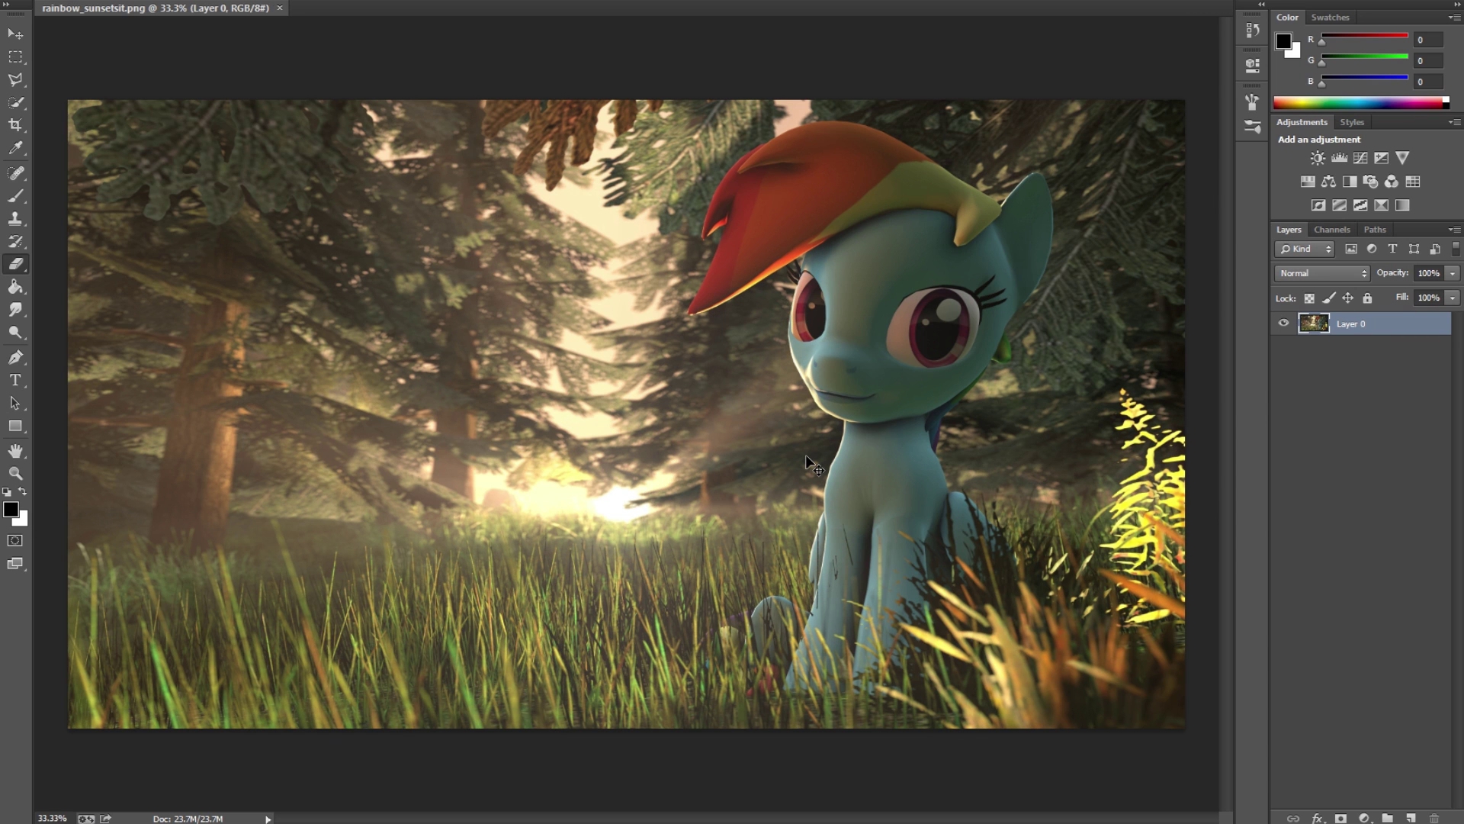
key(ctrl+z)
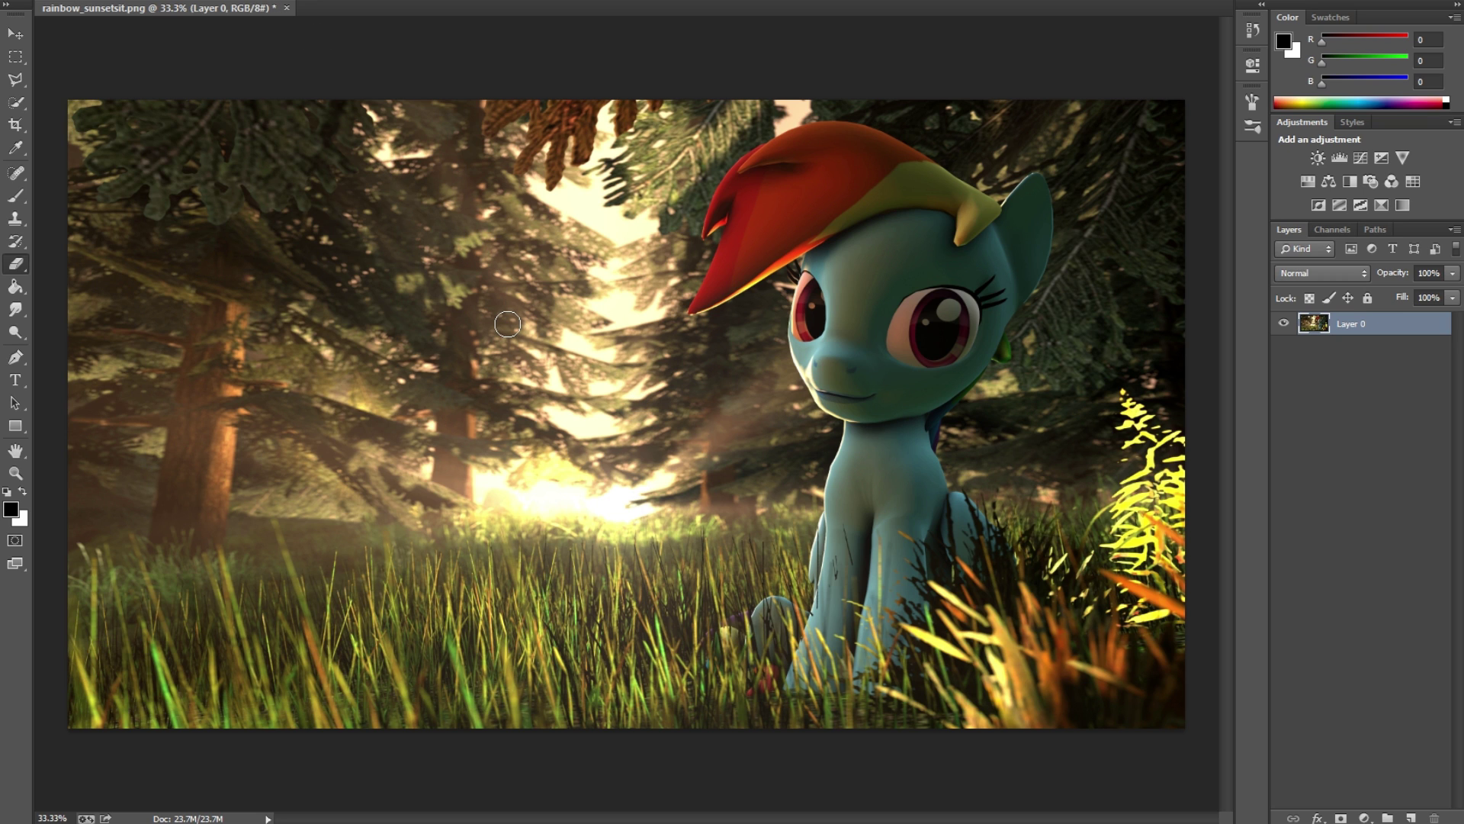
- Start a custom Lens Correction on the image and set the vignette amount to -44
click(274, 0)
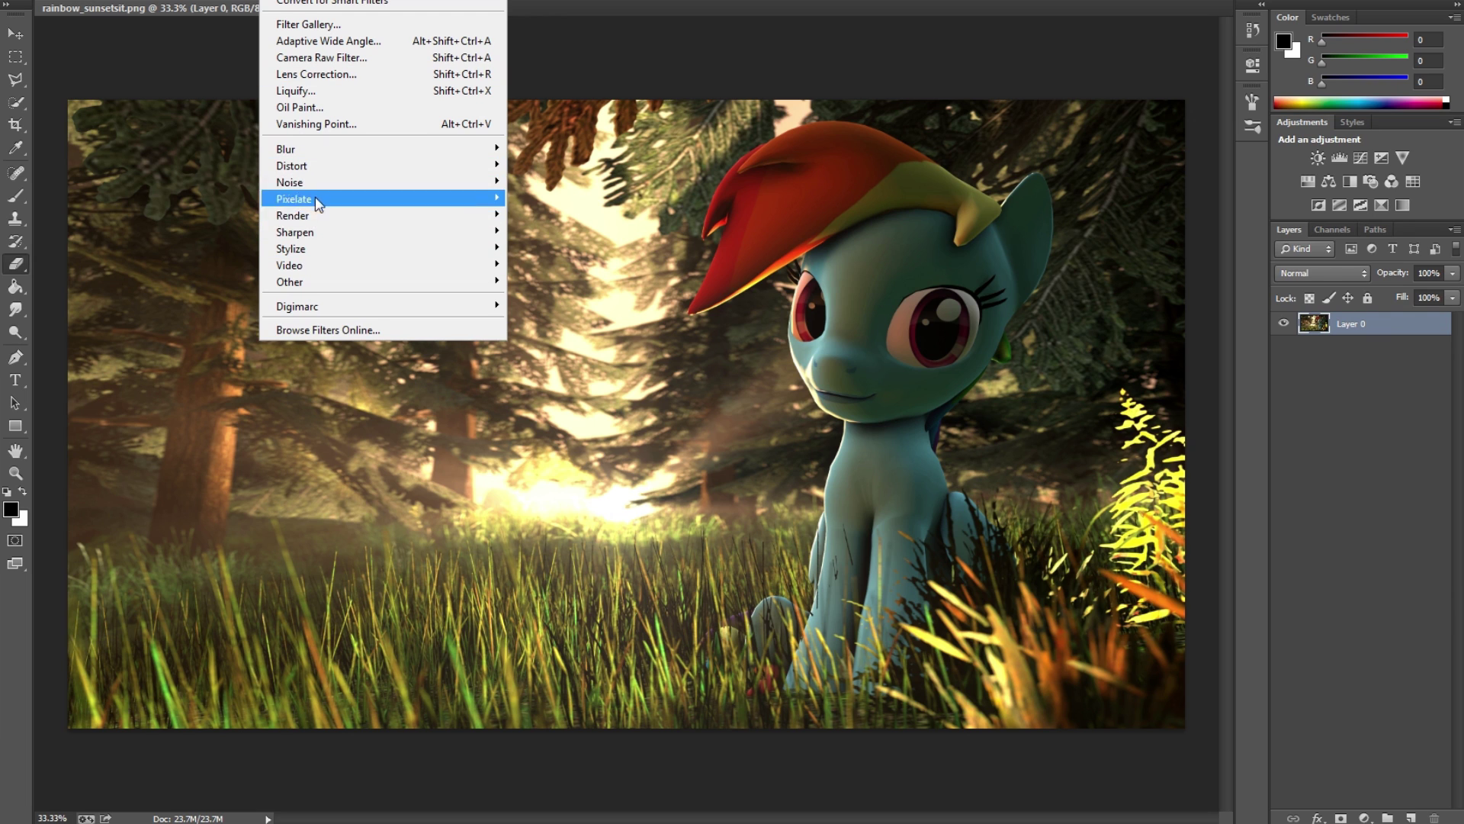
mouse_move(315, 200)
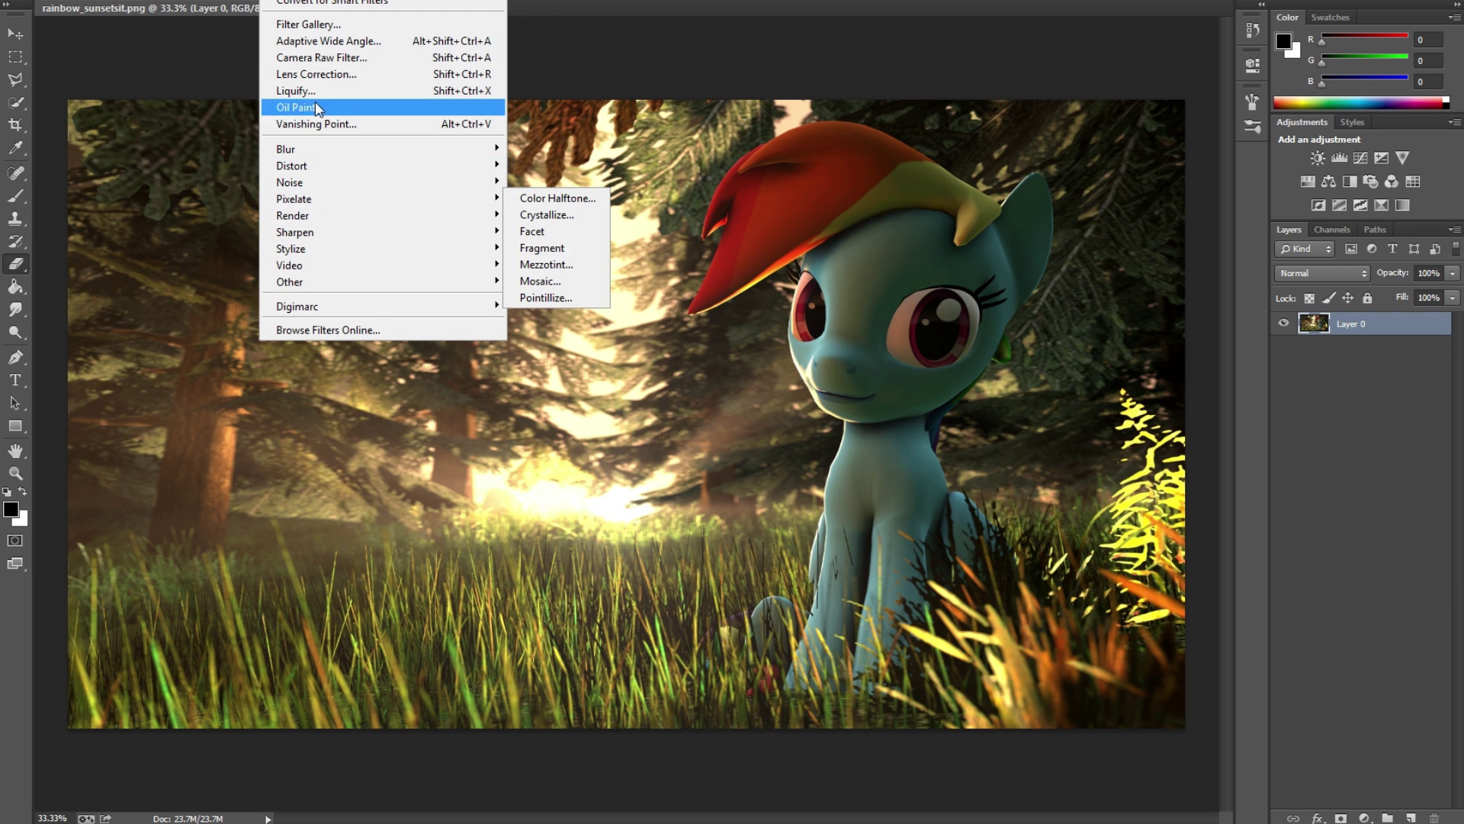
click(324, 76)
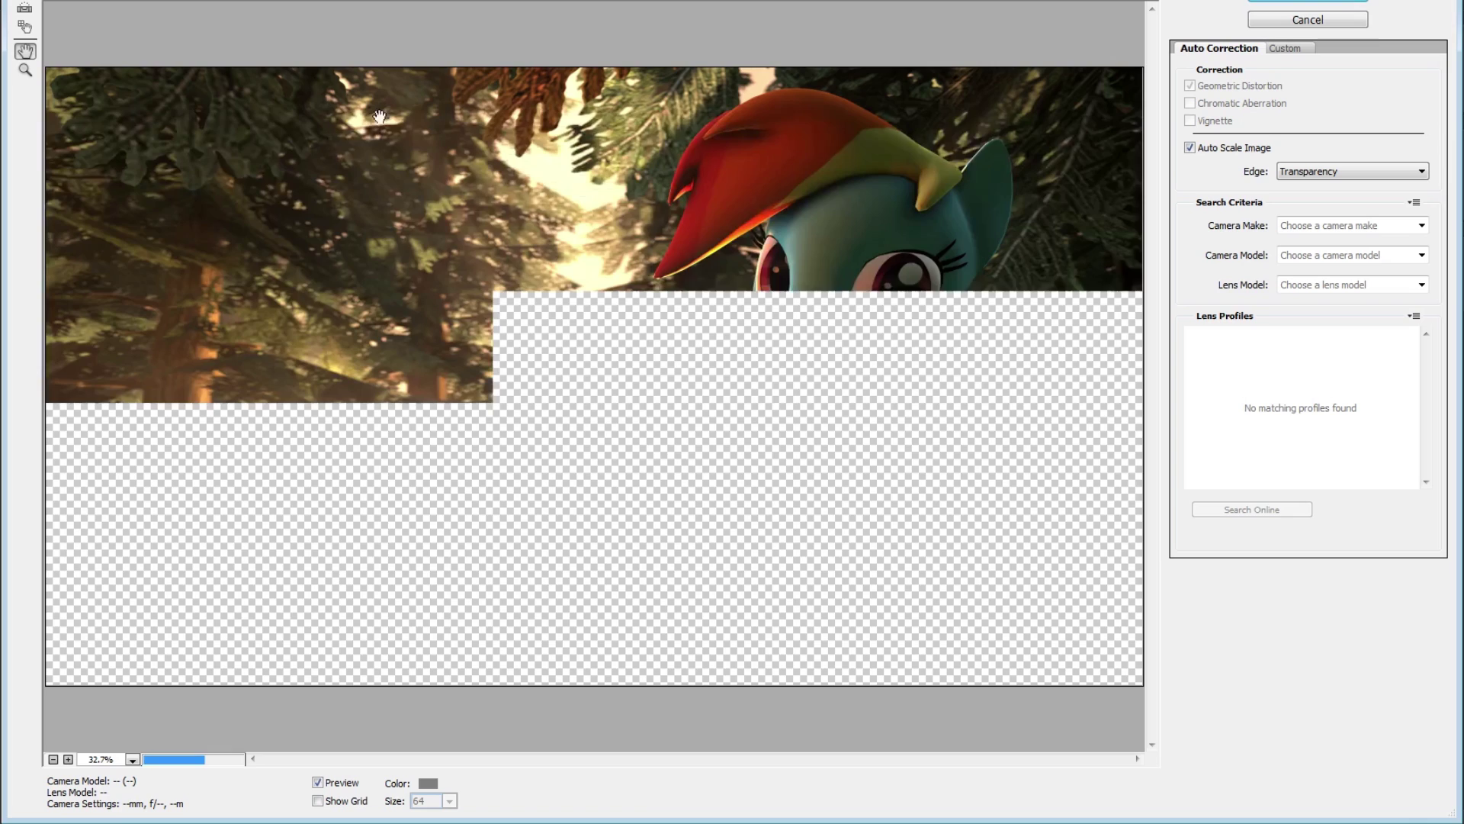
click(1304, 49)
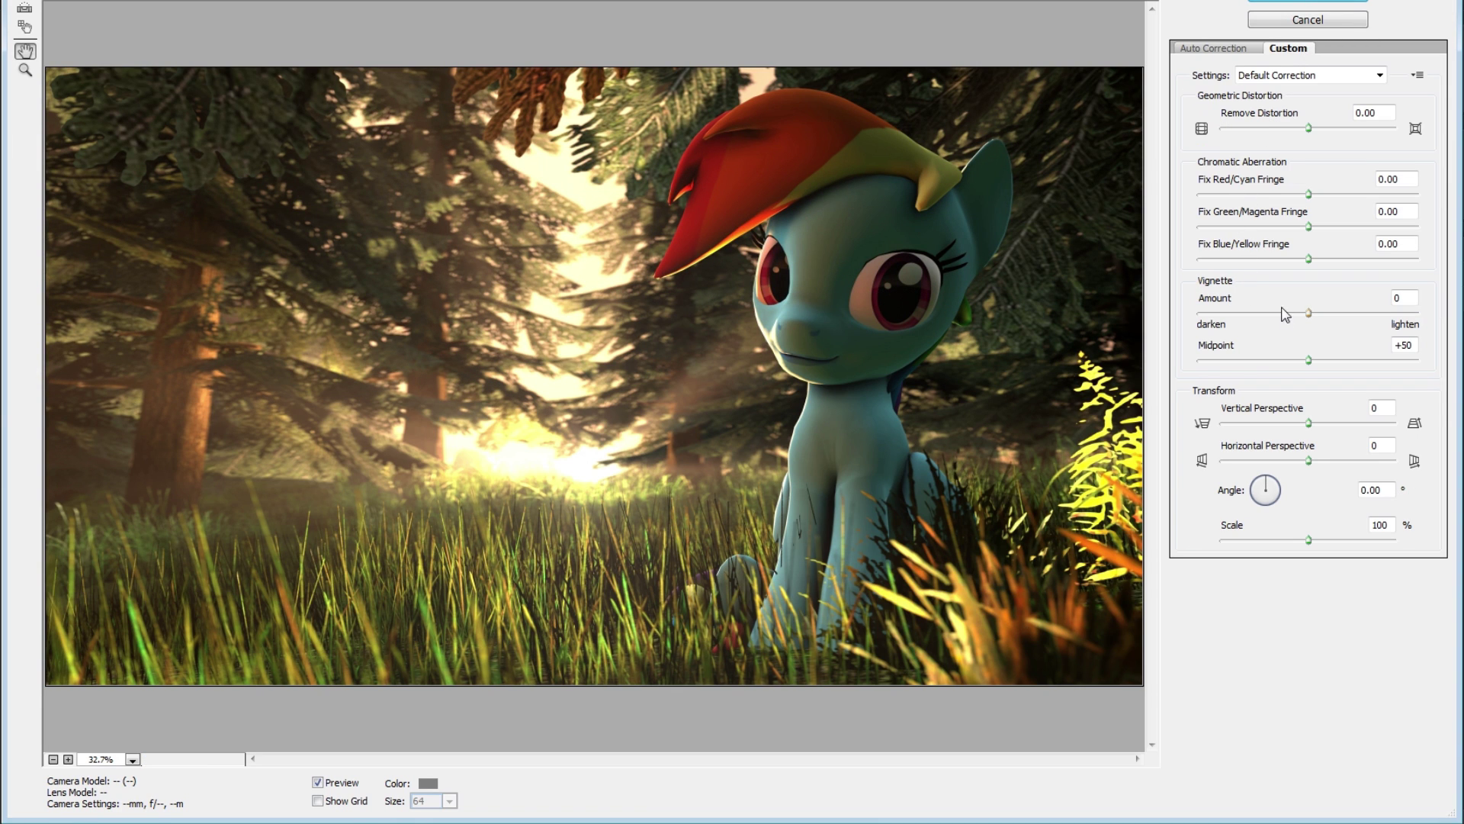
drag(1309, 313, 1262, 314)
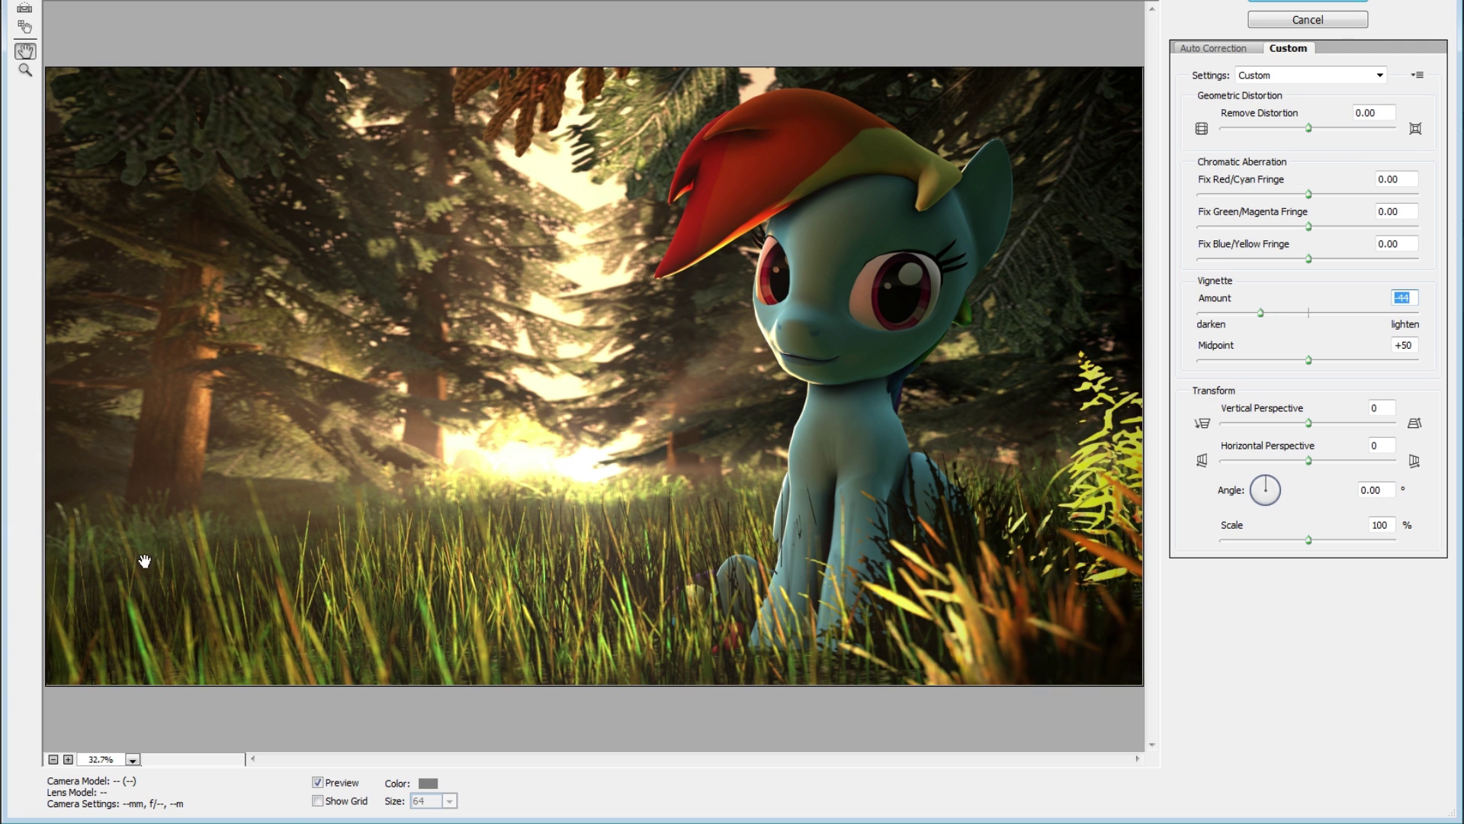
- Apply the Lens Correction with vignette midpoint +37 and amount -60, and compare the image before and after it
click(1307, 359)
drag(1308, 363, 1281, 360)
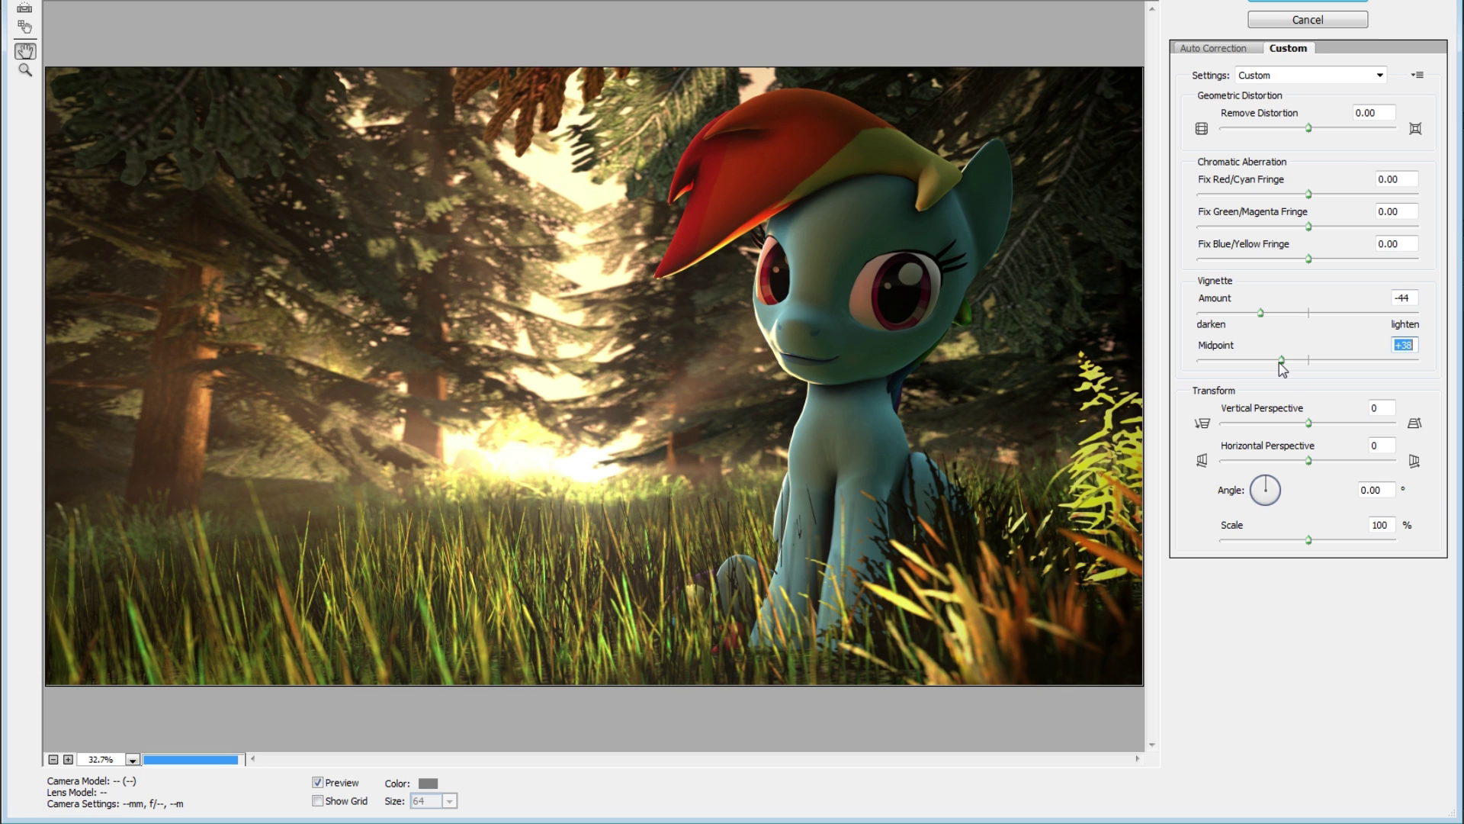
click(1245, 313)
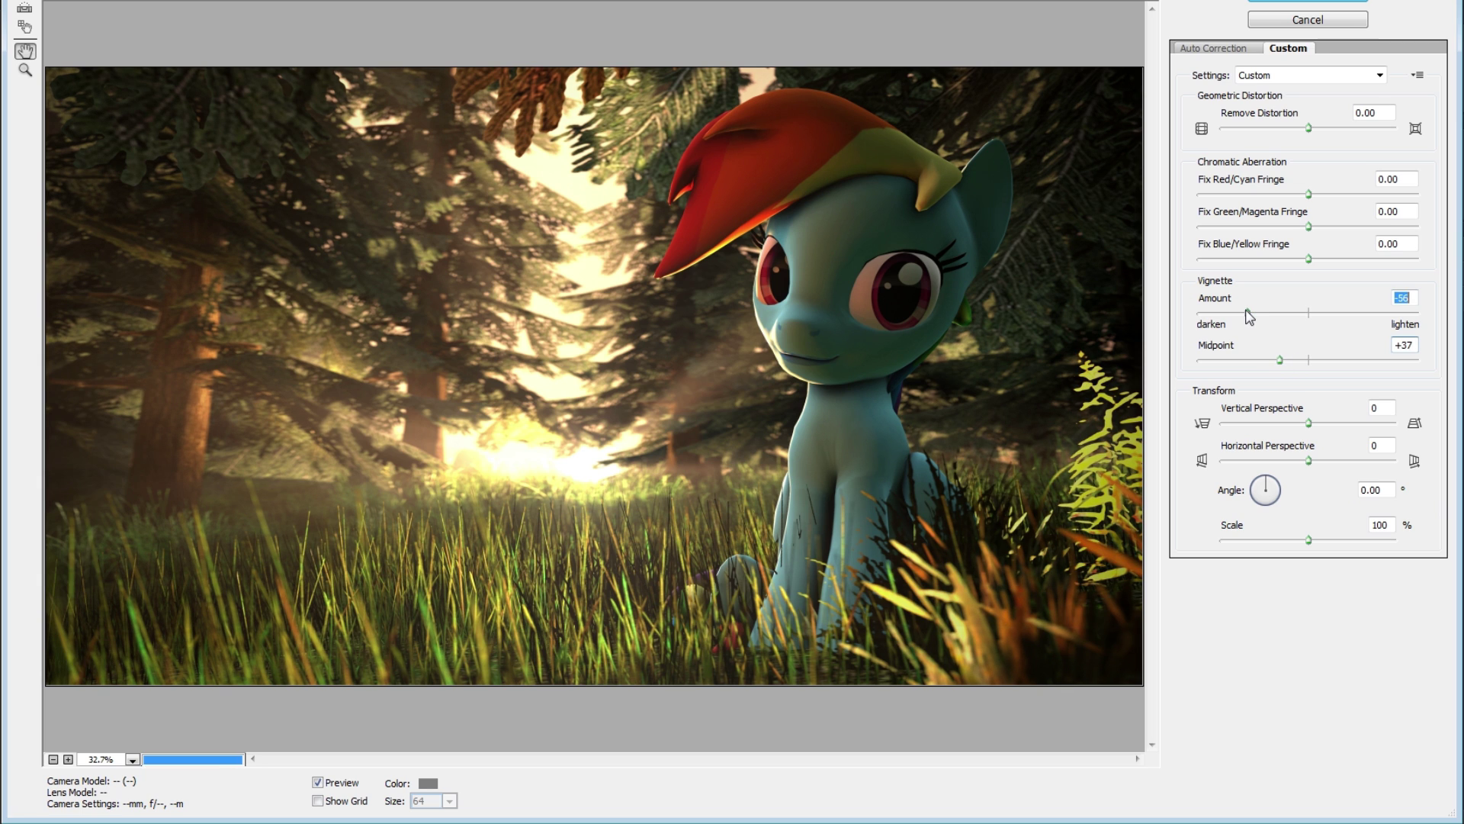
drag(1246, 317, 1243, 313)
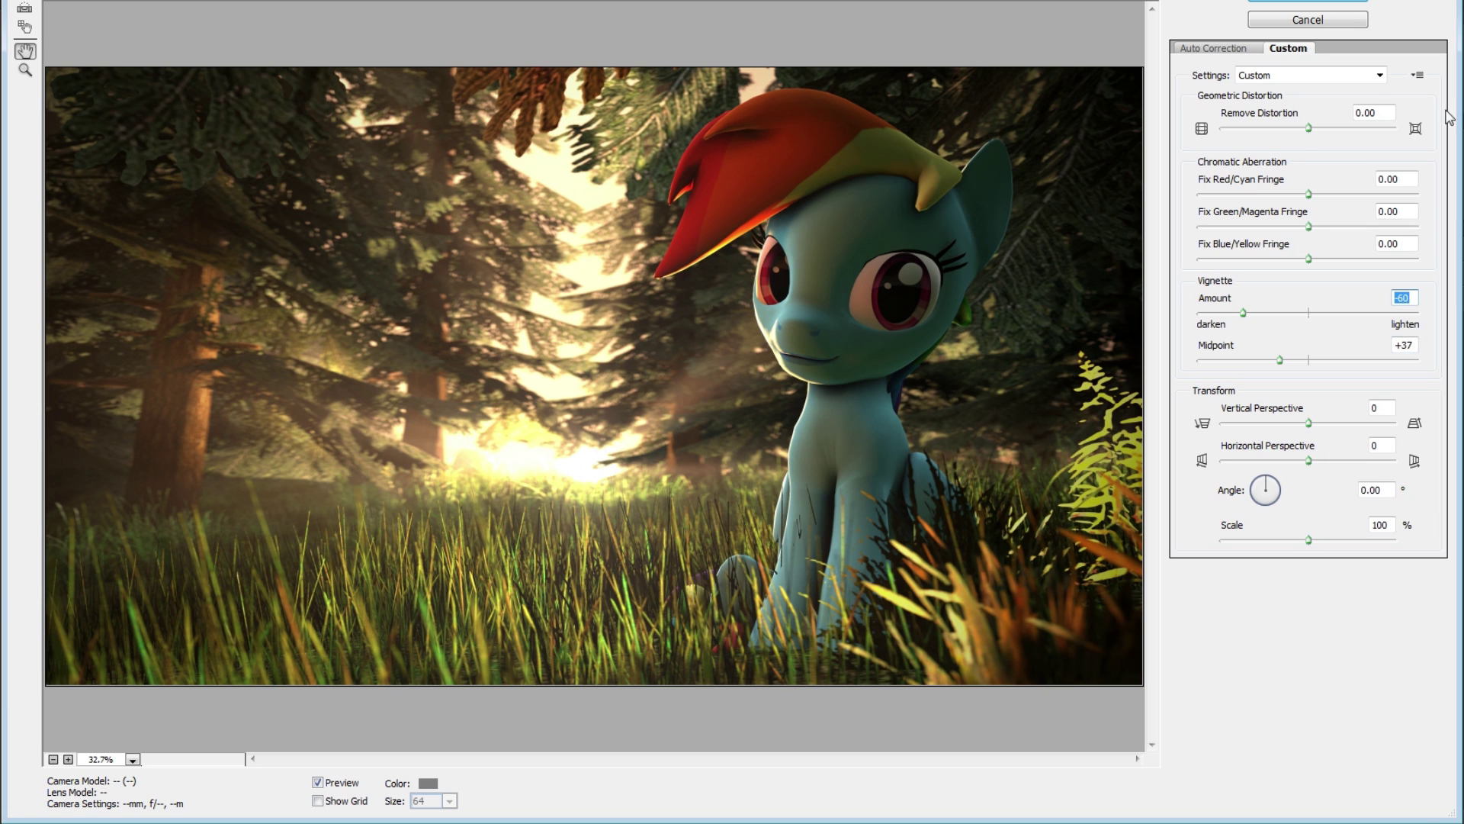
click(1308, 4)
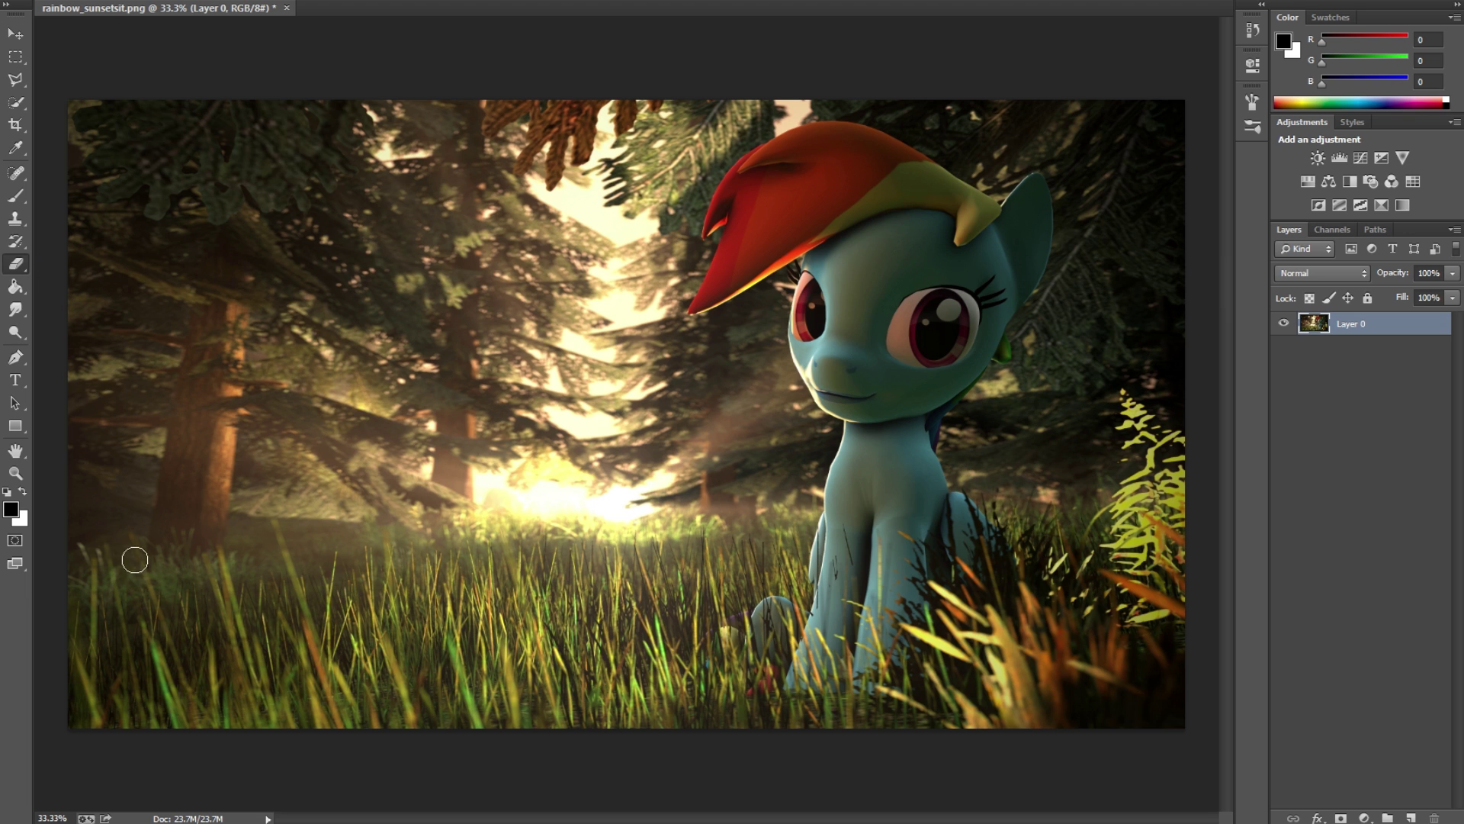
key(ctrl+z)
key(ctrl+z)
- Add a new layer above Layer 0 and draw a four-sided Polygonal Lasso selection around the large tree trunk in the left background
key(l)
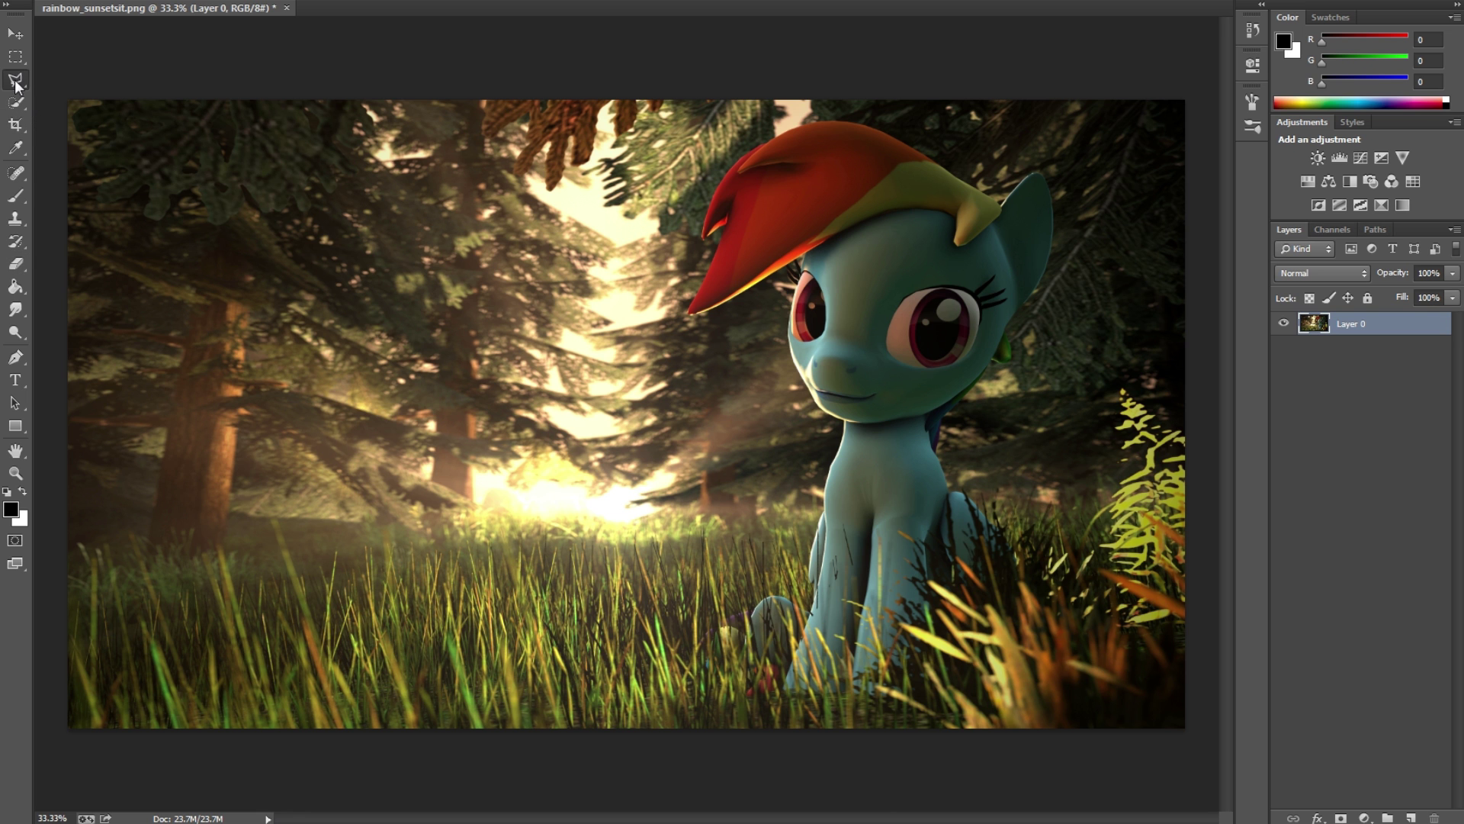
alt+scroll(105, 472, up, 4)
key(ctrl+shift+n)
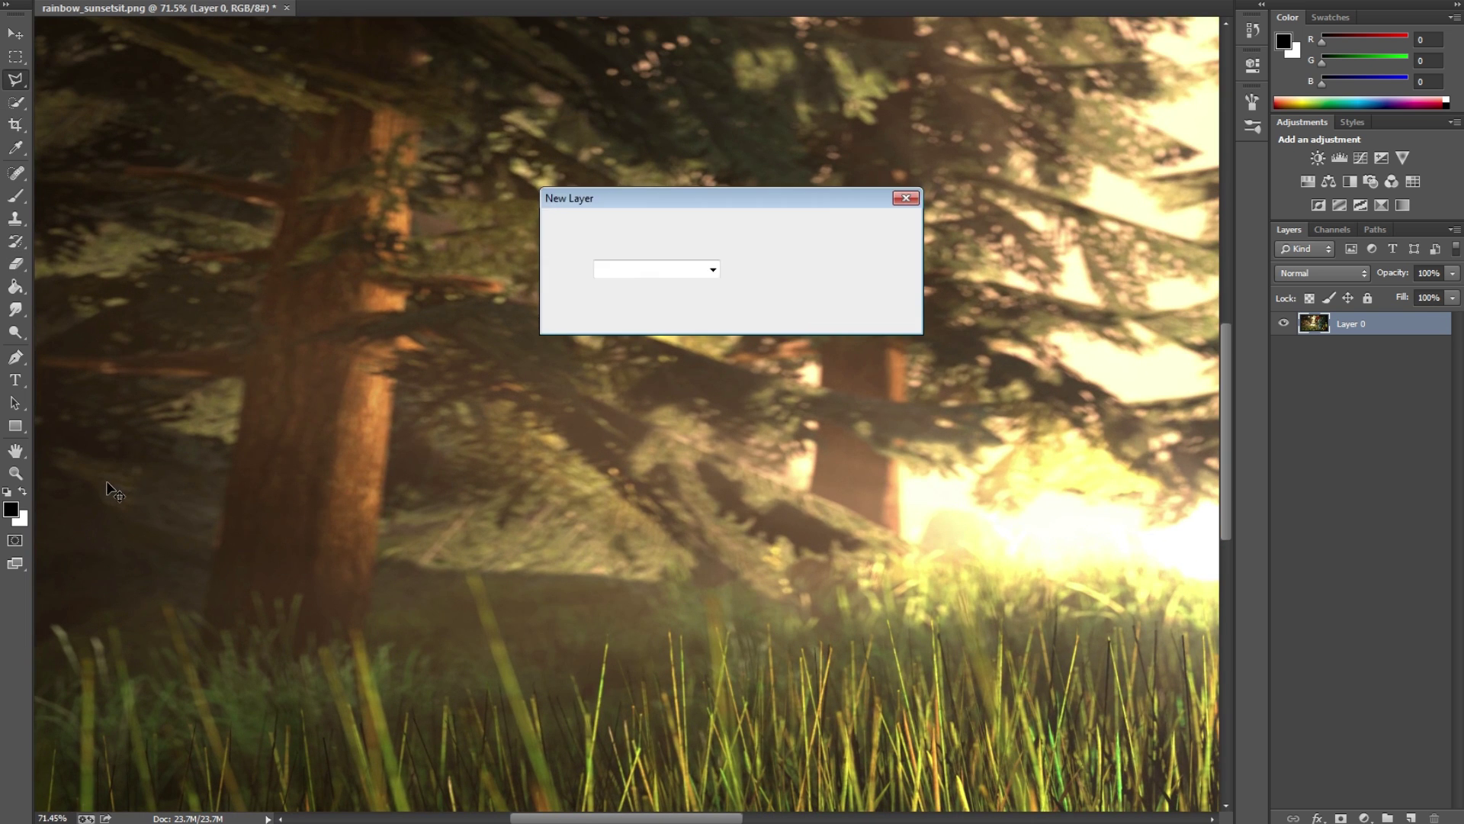
key(Return)
click(309, 89)
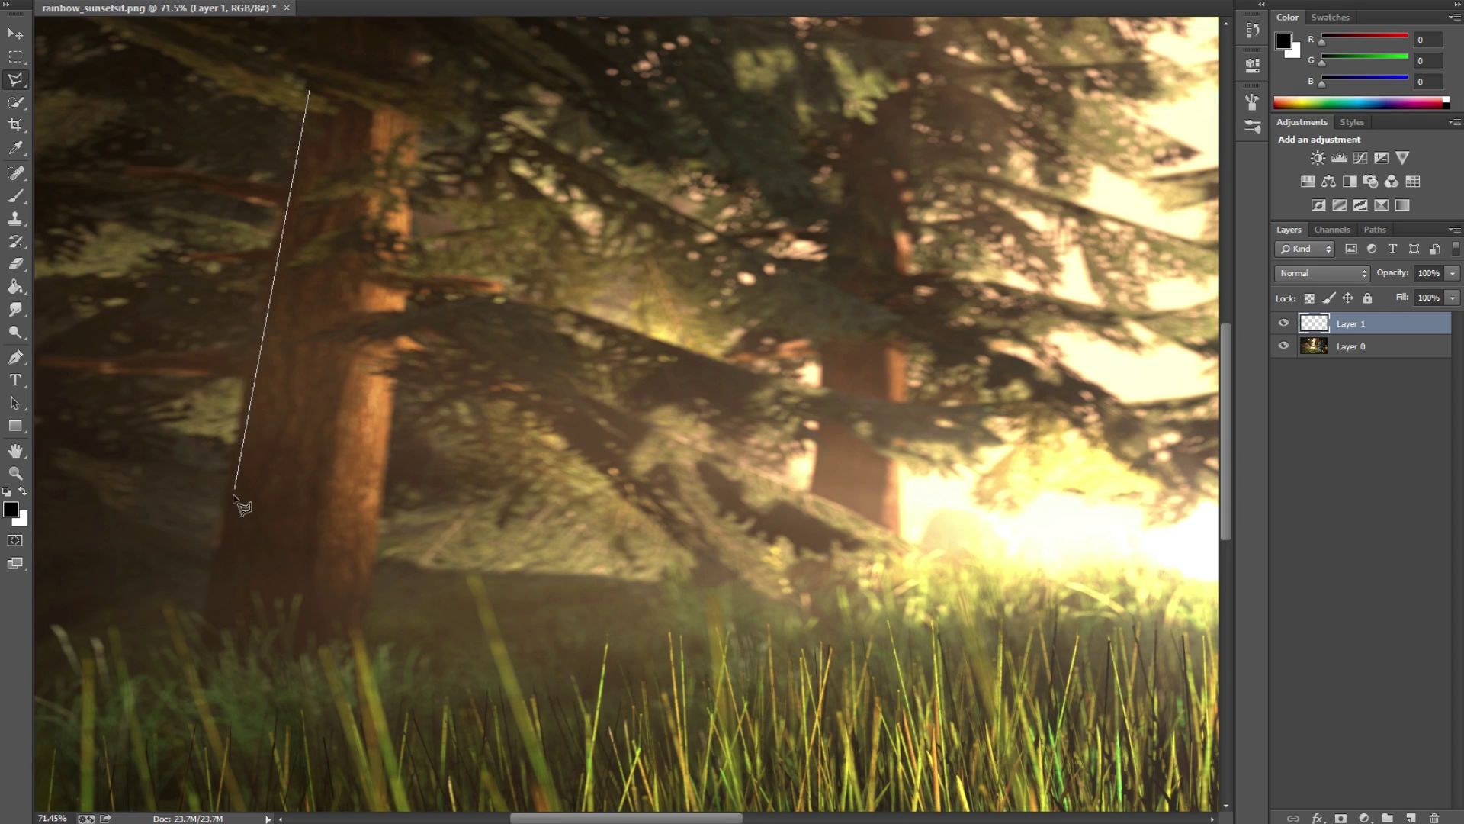
click(183, 695)
click(421, 751)
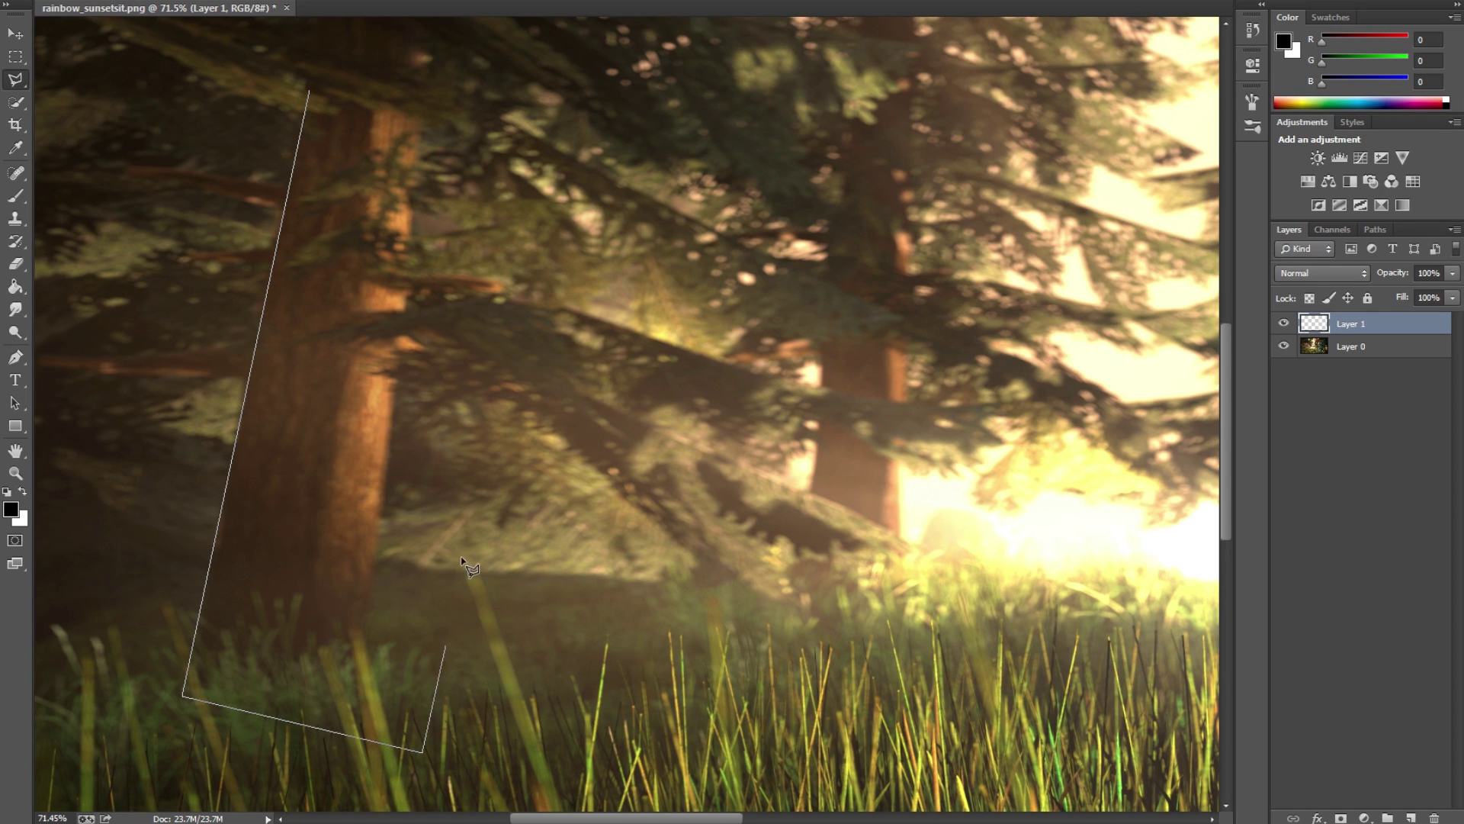
click(473, 64)
click(310, 90)
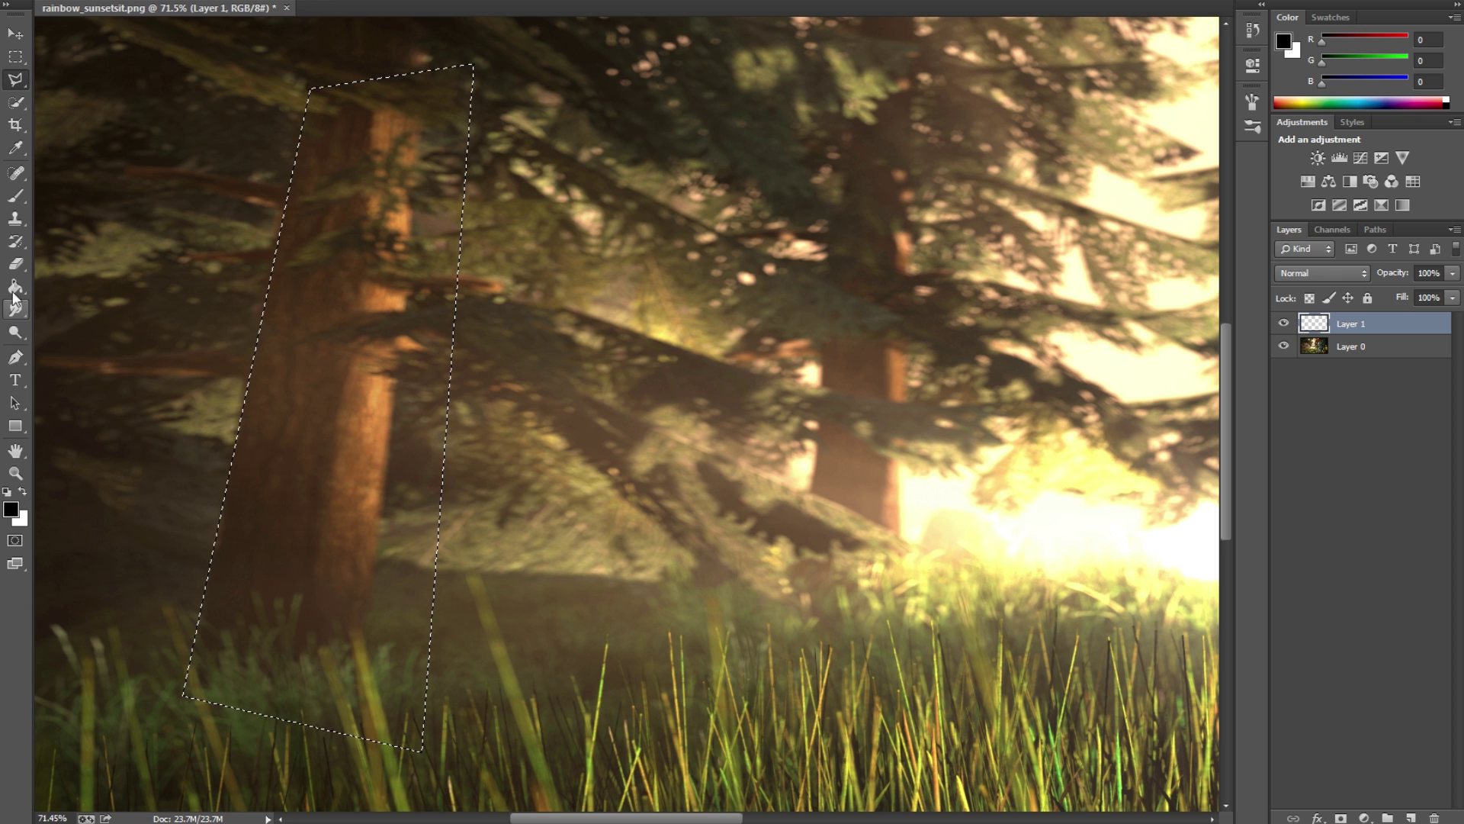
- Brush soft black shading onto the shadowed left side of the tree trunk within the selection, and clear the selection
click(15, 195)
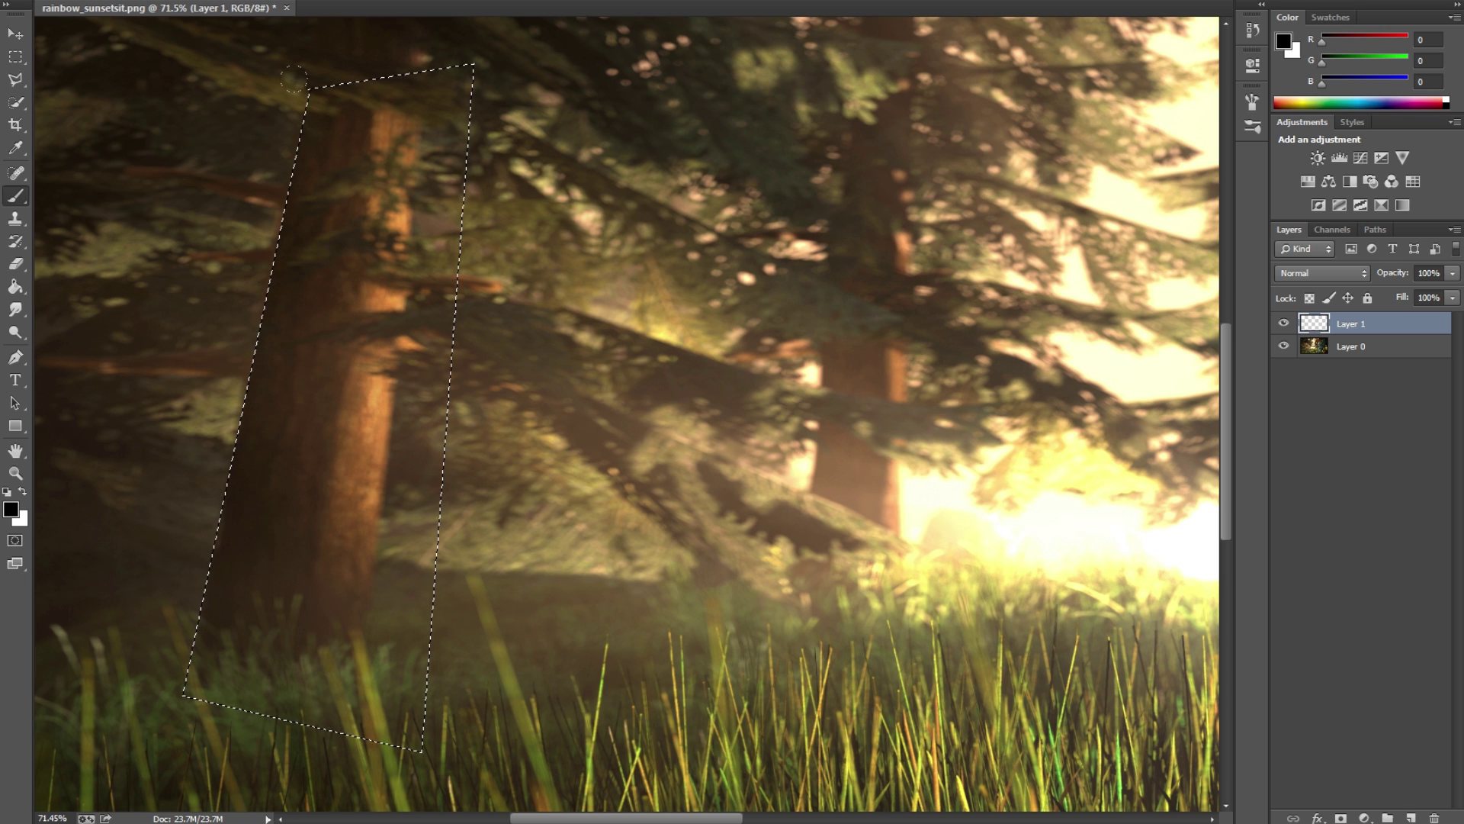
drag(133, 612, 82, 192)
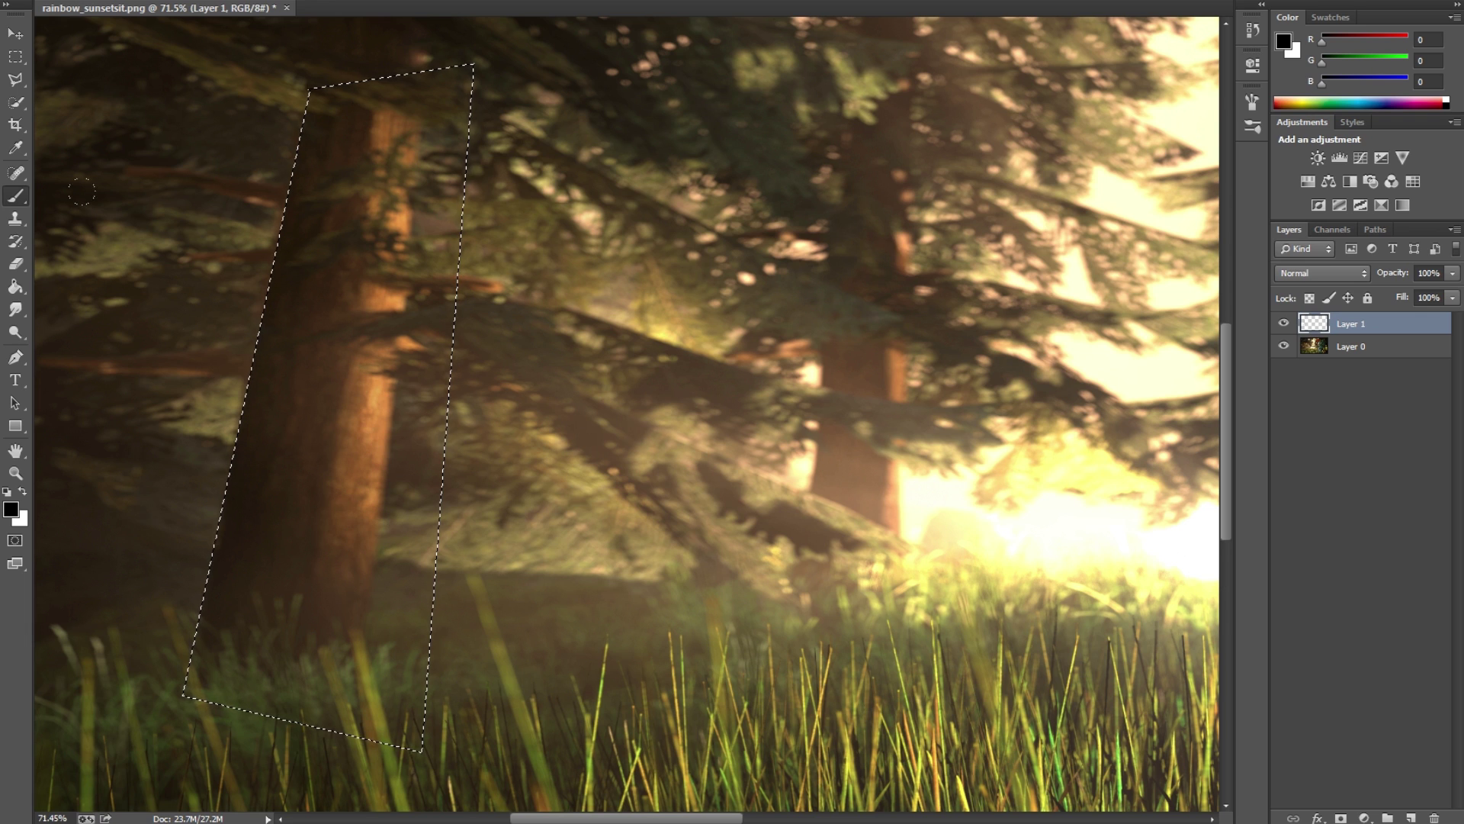
click(16, 57)
right_click(186, 110)
click(224, 122)
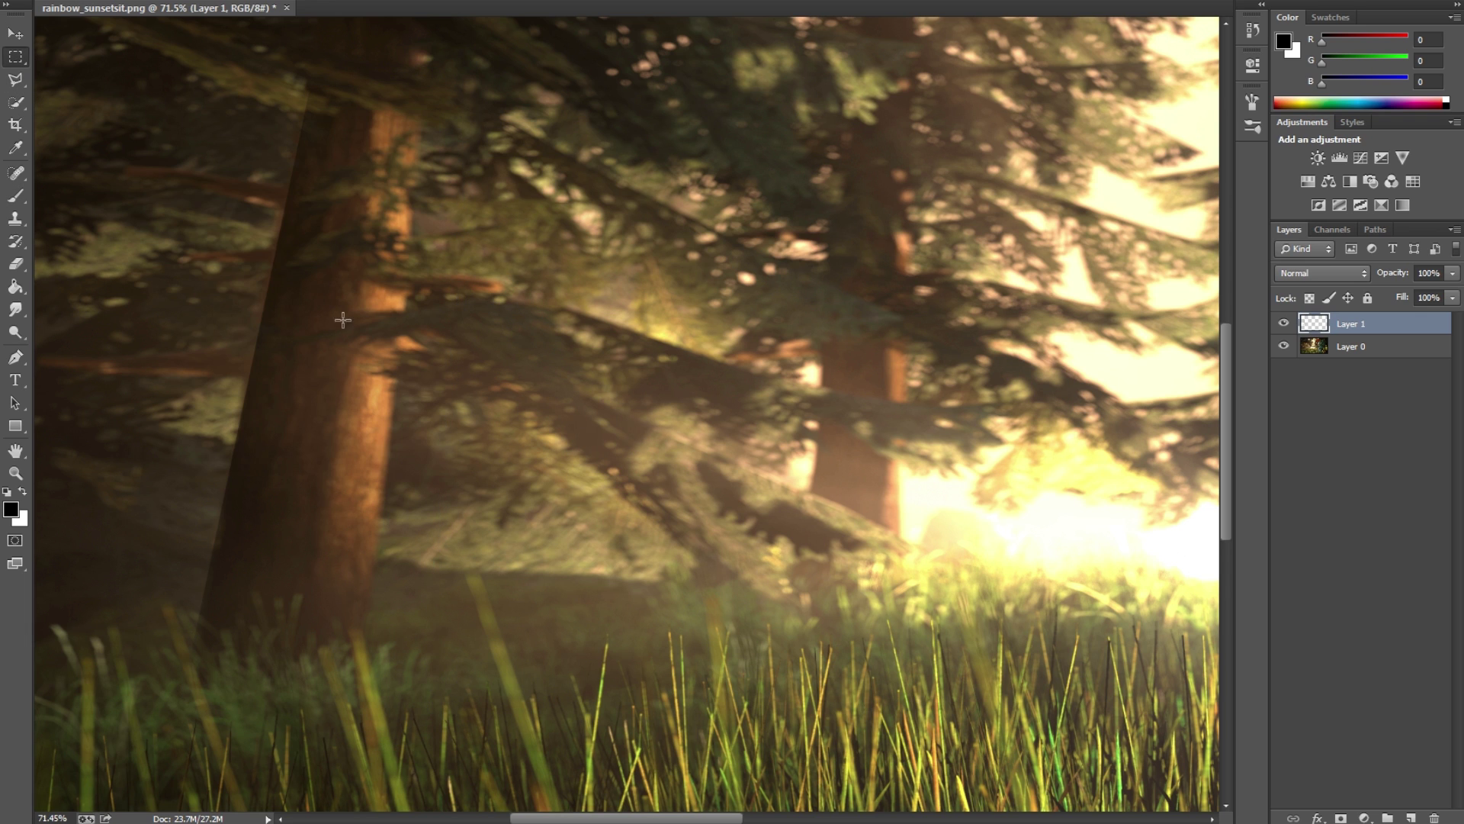
- Soften the edges of the trunk shading on Layer 1 with a Gaussian Blur
click(293, 2)
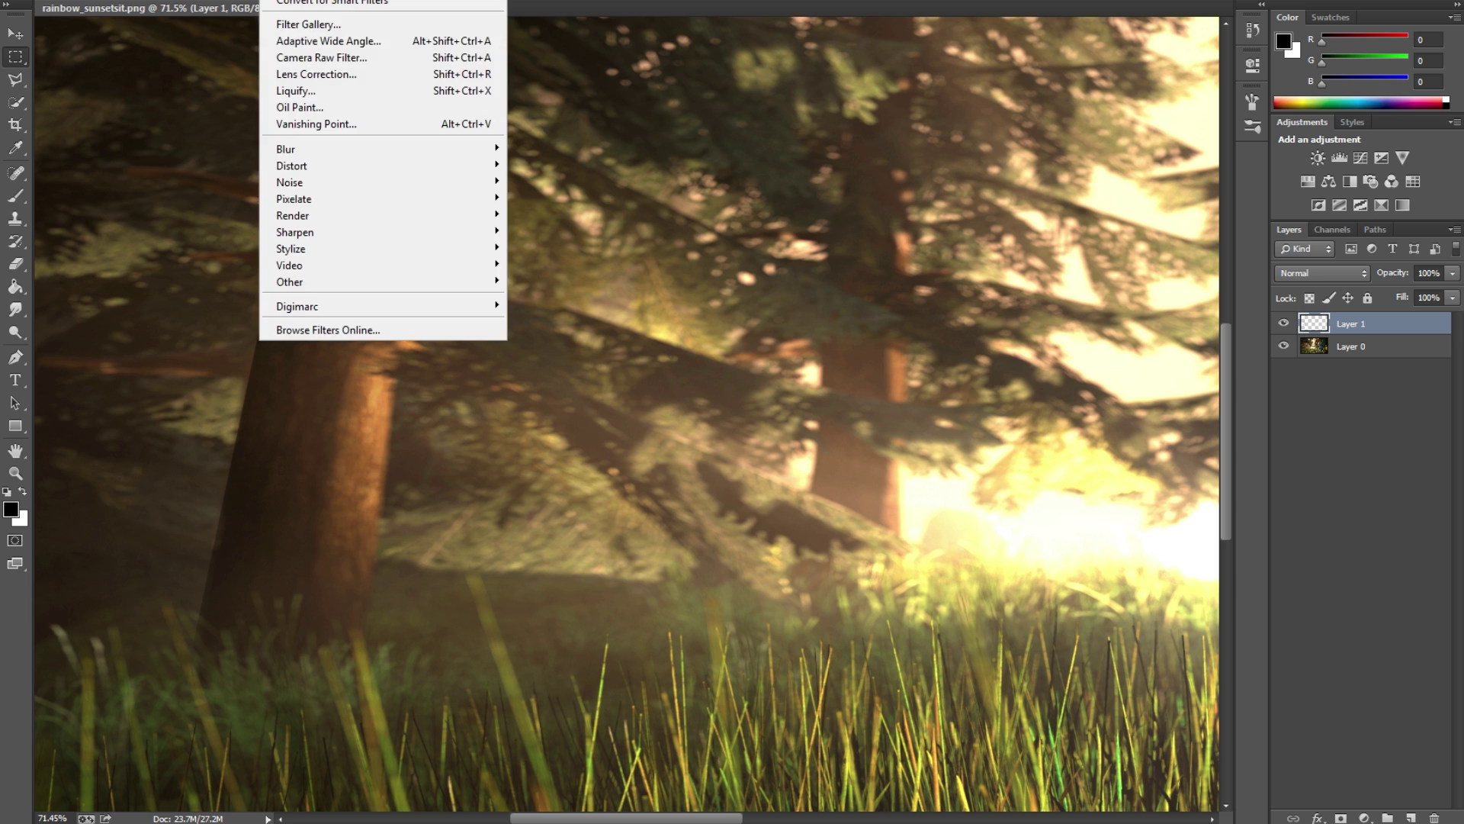
mouse_move(304, 151)
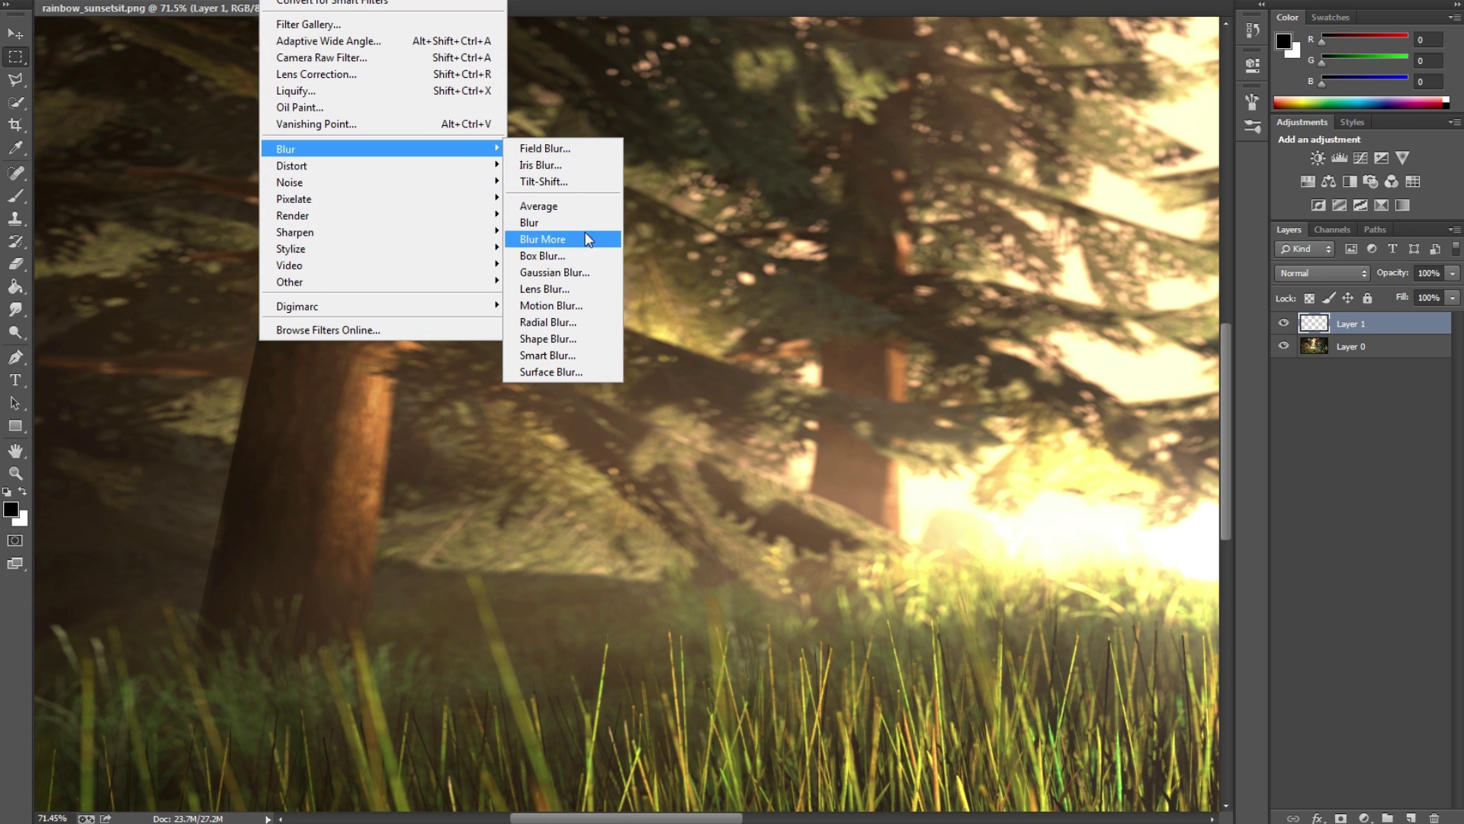
click(564, 270)
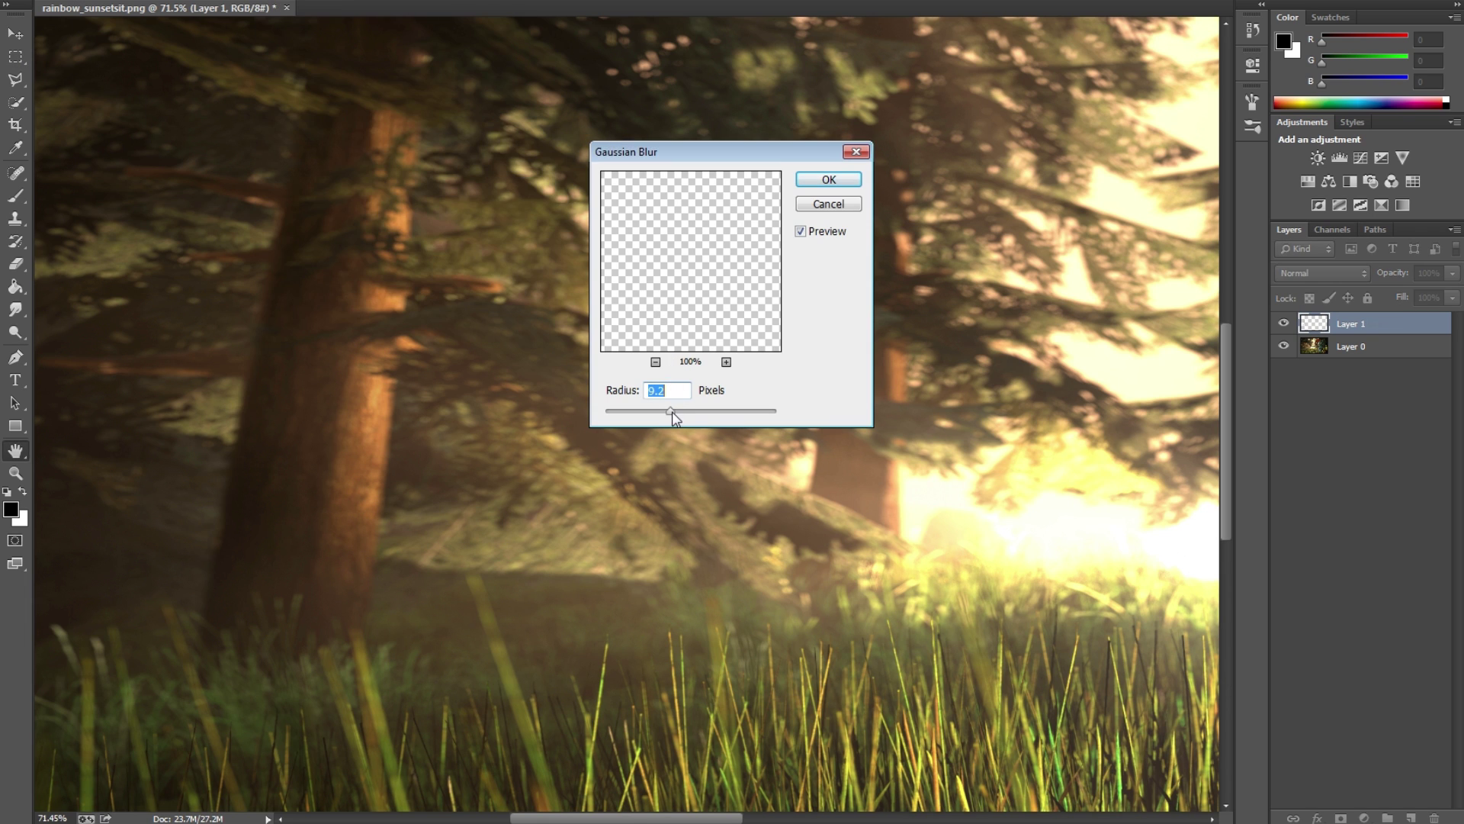
drag(670, 411, 673, 411)
click(829, 183)
- Reduce Layer 1's opacity to 76% while viewing the image at 50% zoom
key(v)
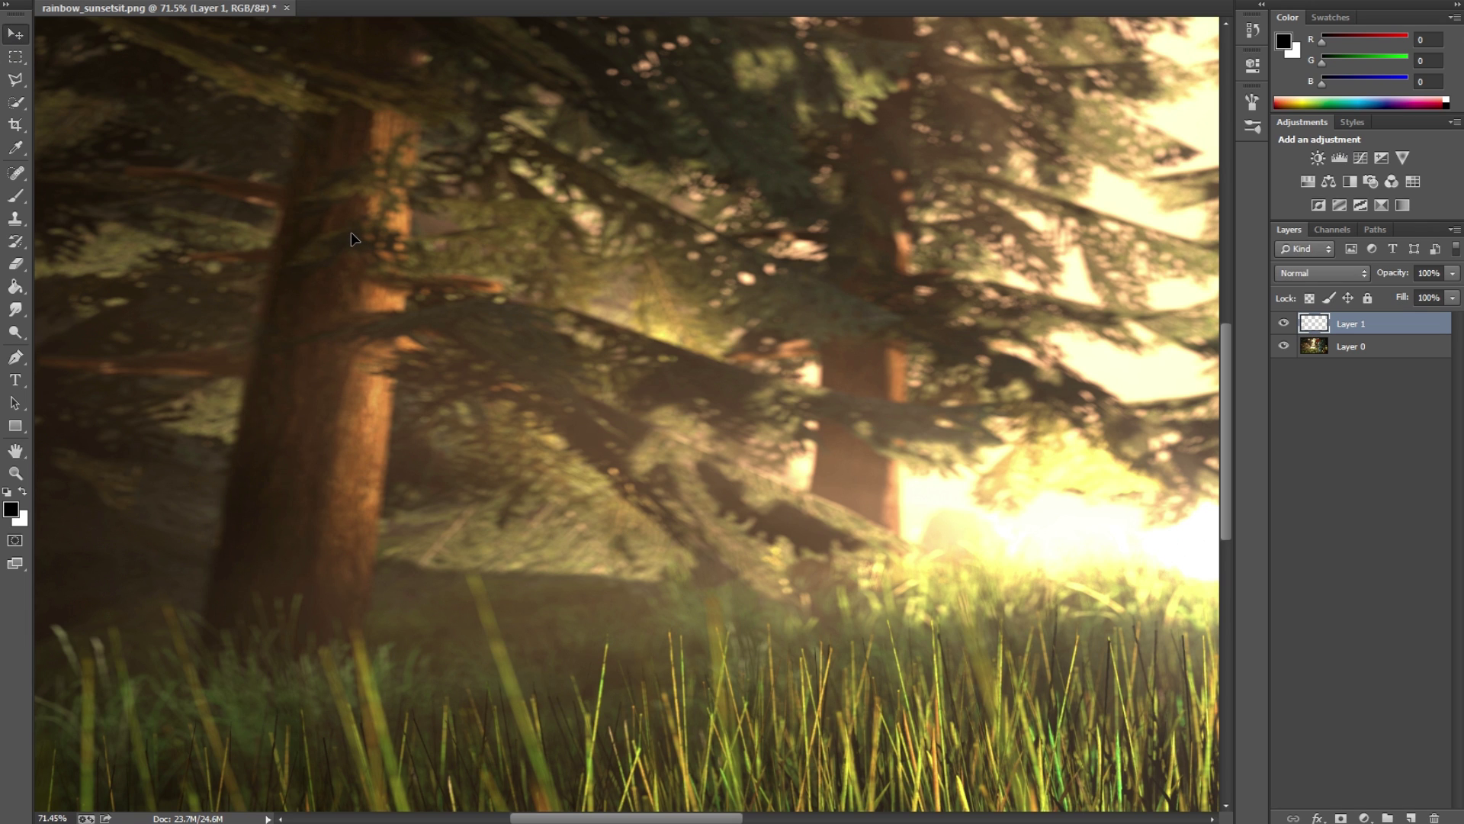
key(ctrl+t)
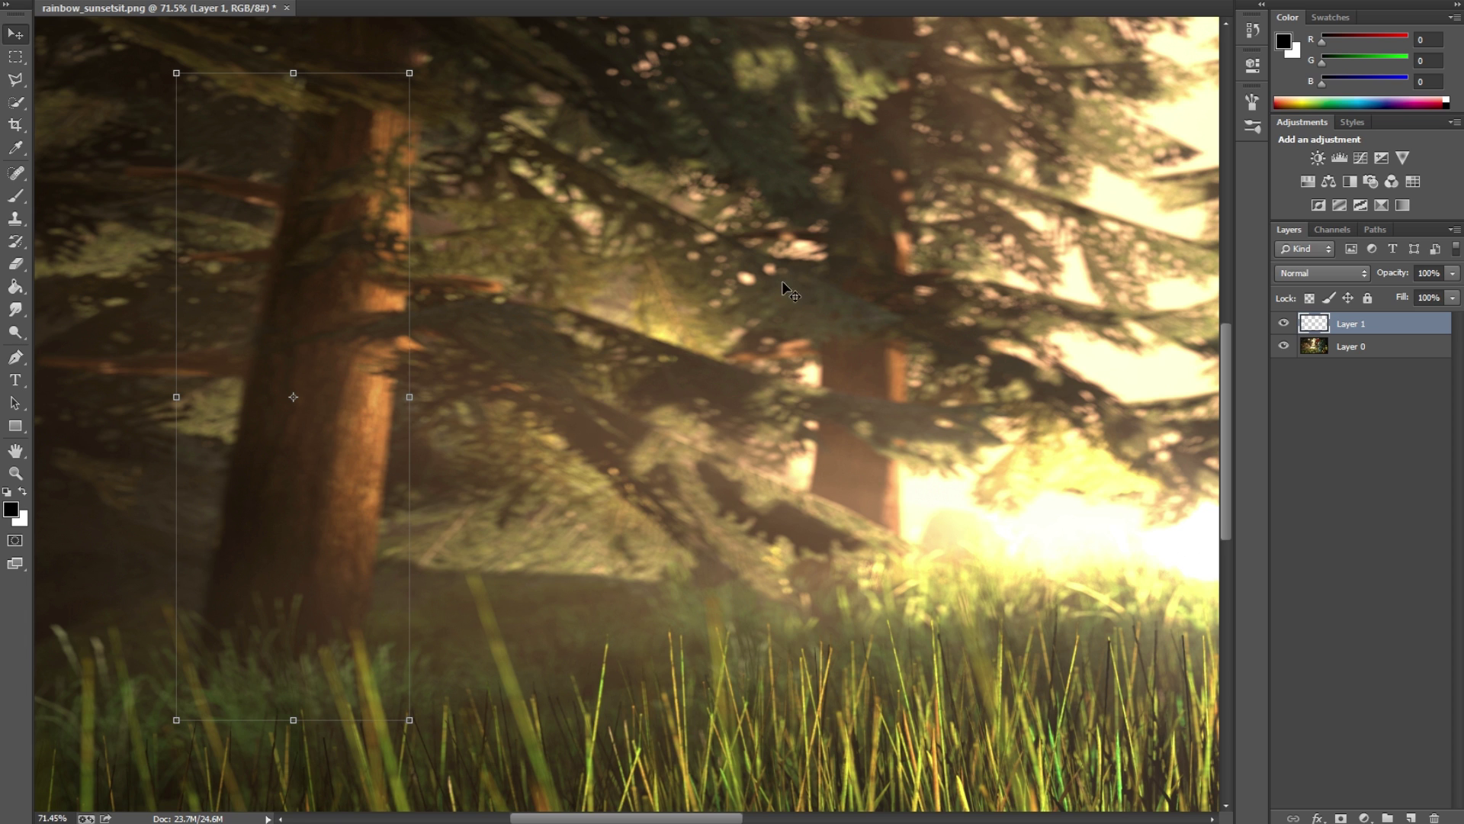
drag(61, 818, 44, 816)
text(50)
key(Return)
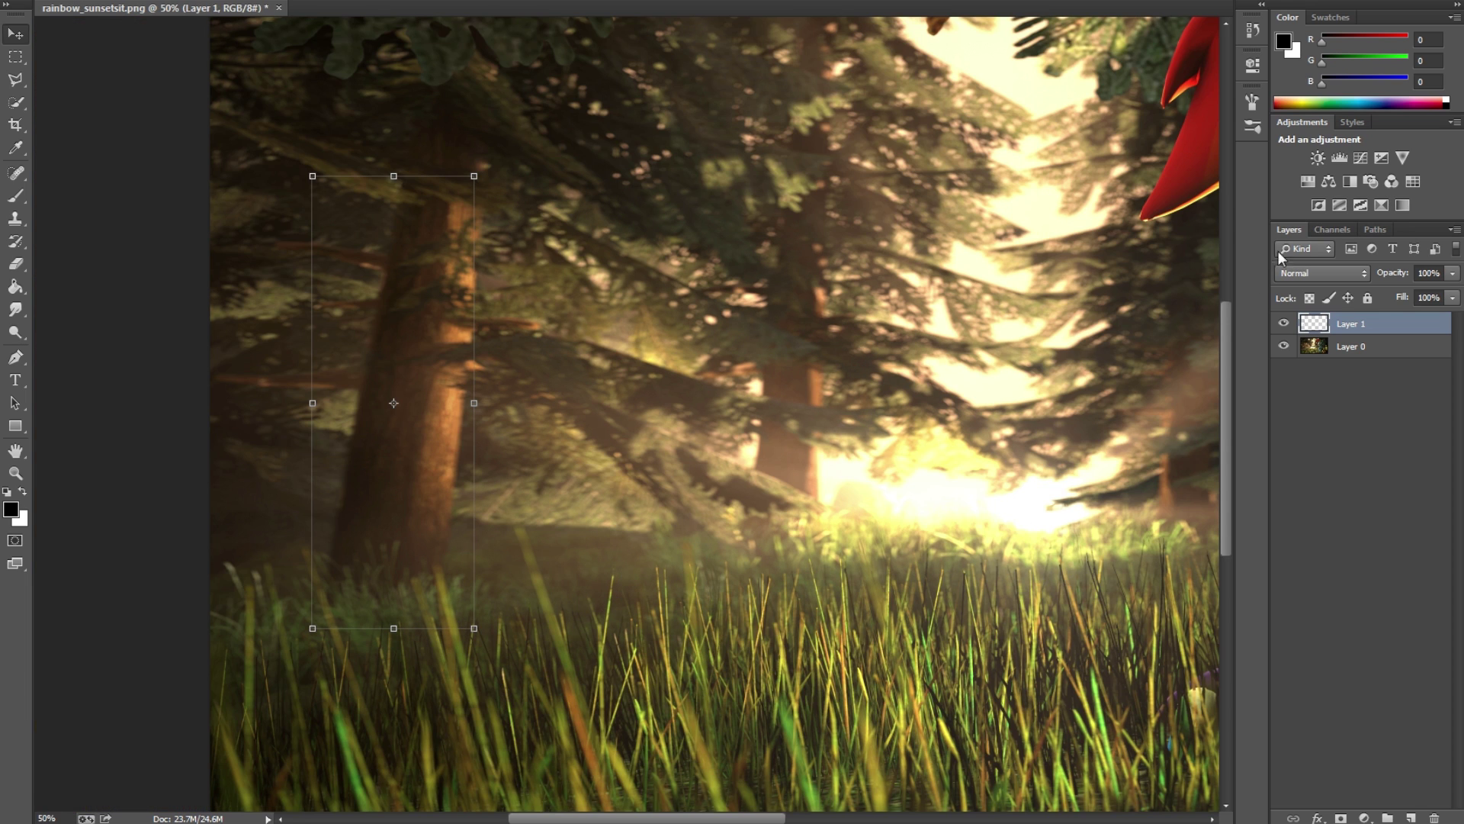
click(1382, 279)
- Compare the image with and without the trunk shading by toggling Layer 1's visibility, ending with it shown, and examine the rest of the picture
click(1284, 323)
click(1284, 323)
click(1284, 324)
click(1284, 324)
click(1284, 324)
click(1284, 324)
click(1284, 324)
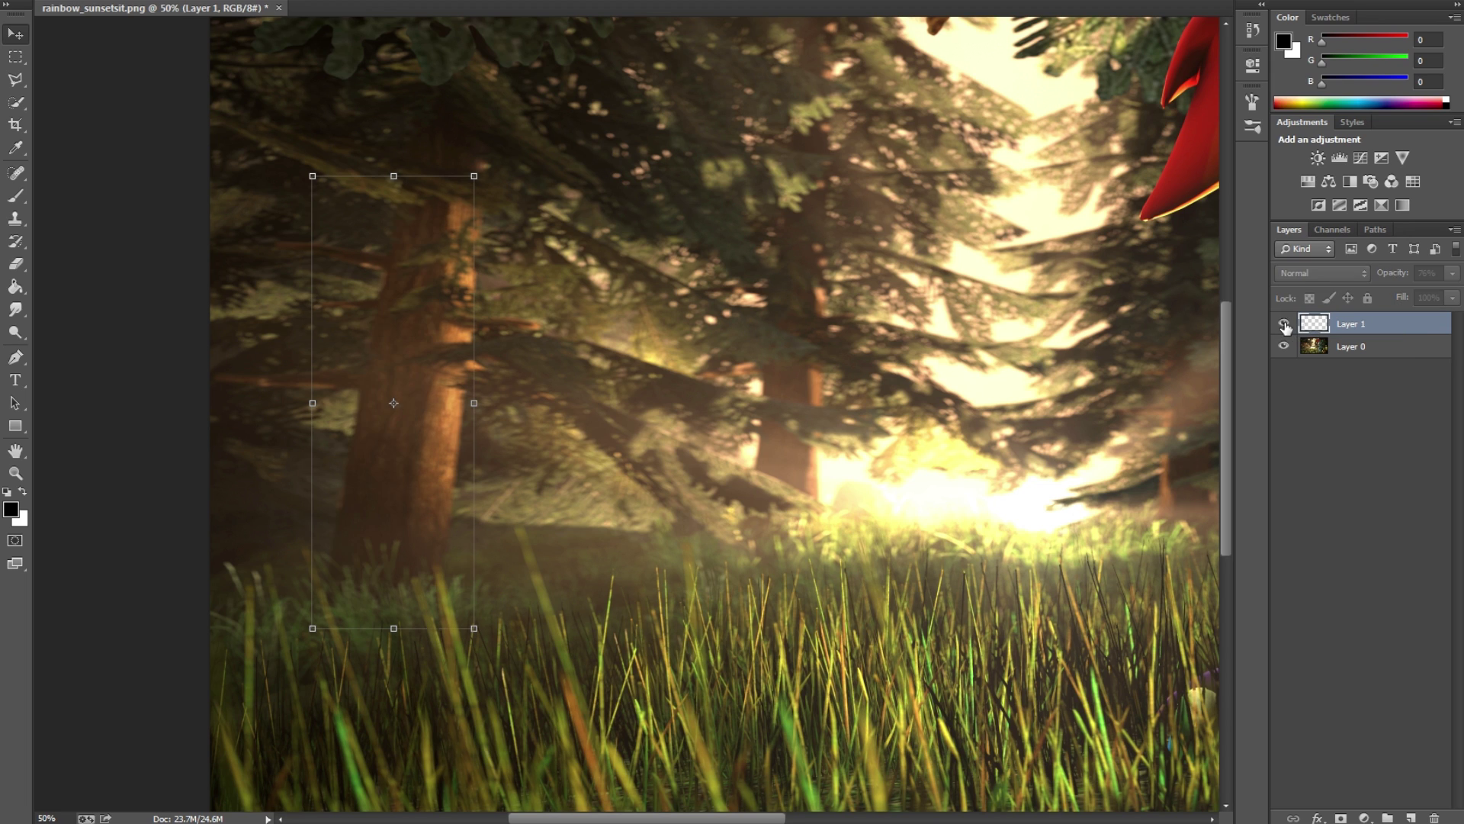
click(1284, 324)
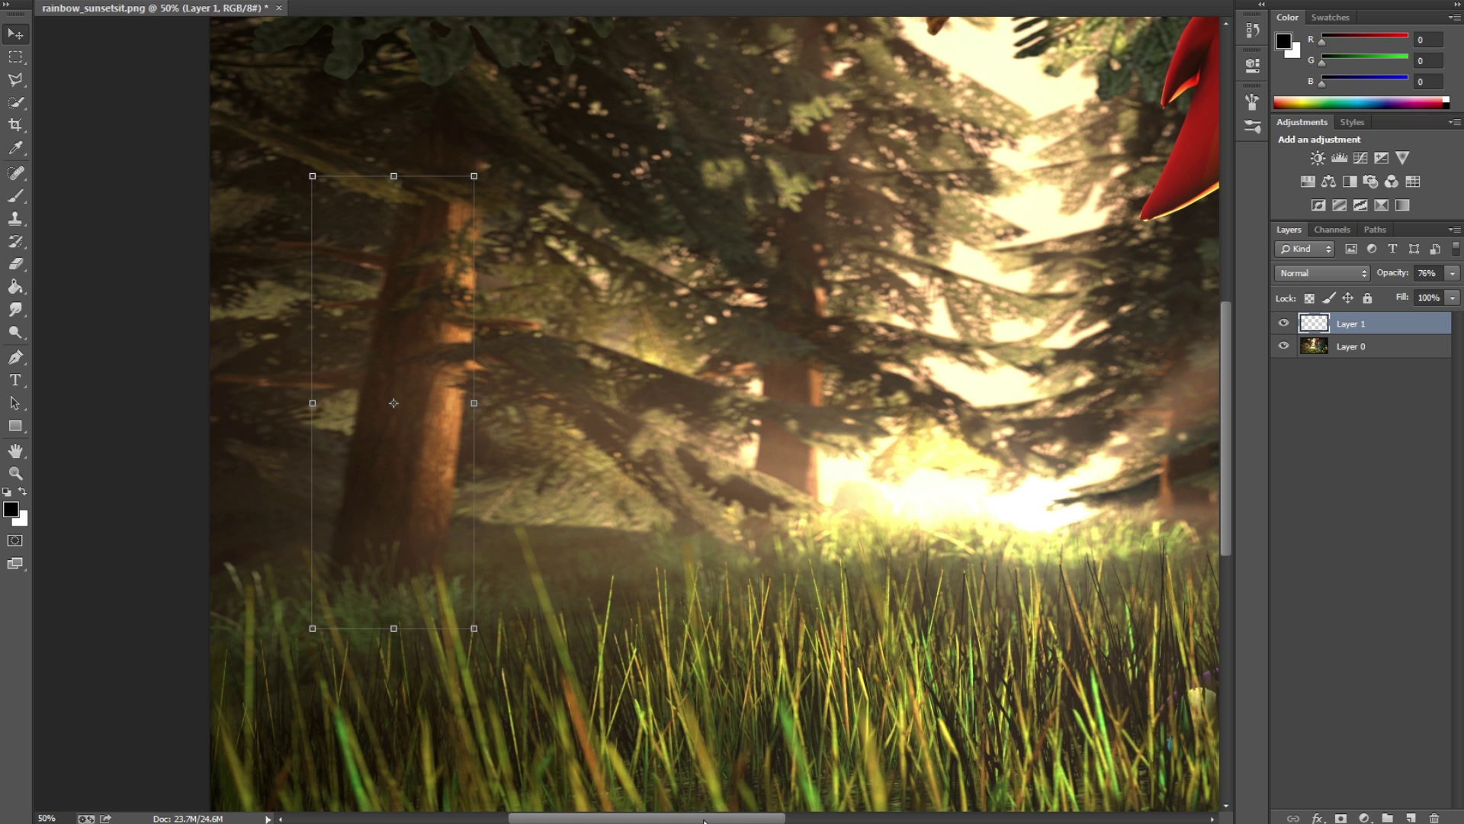
scroll(745, 793, right, 5)
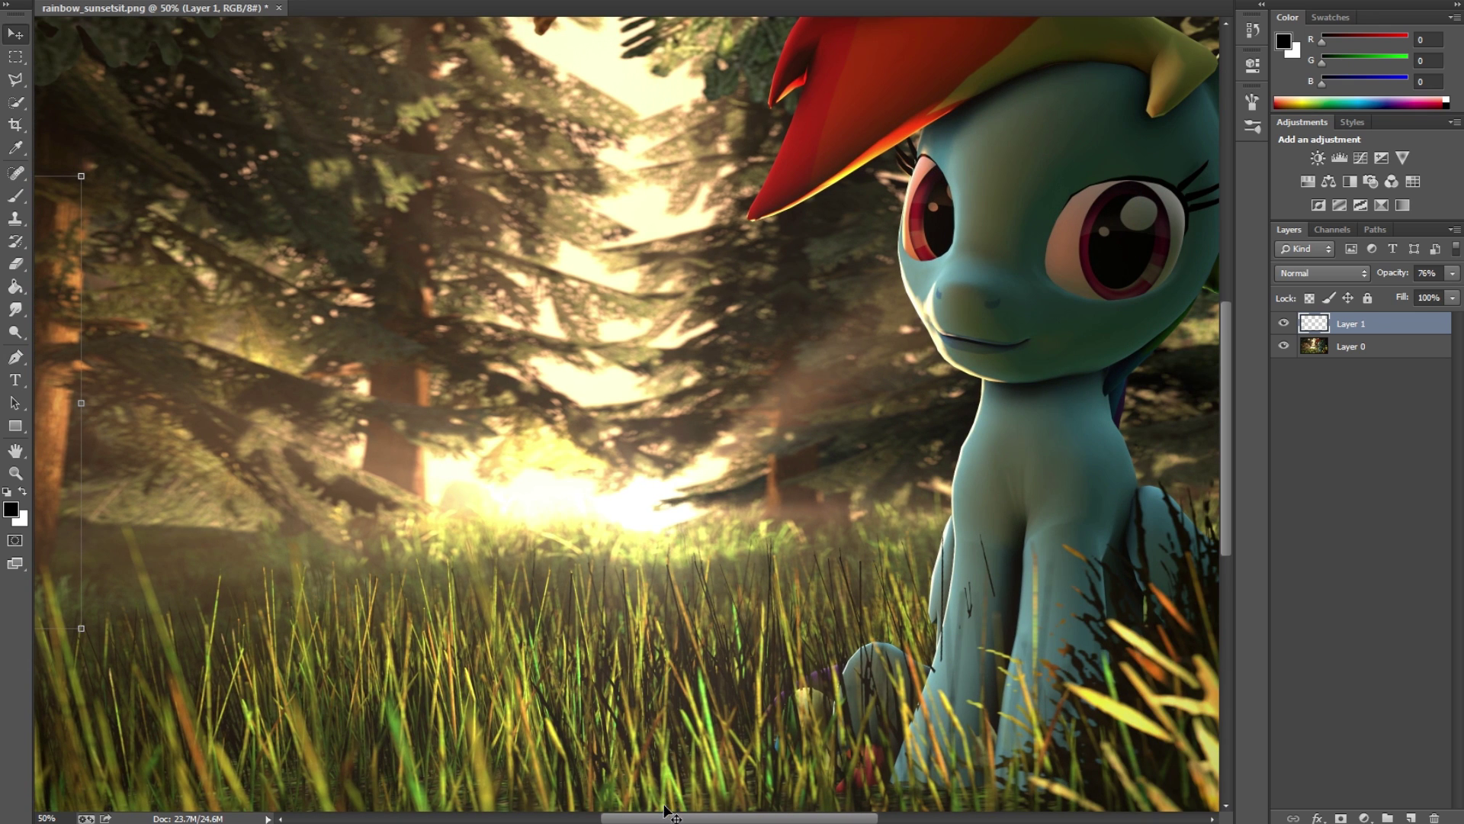
drag(673, 817, 652, 820)
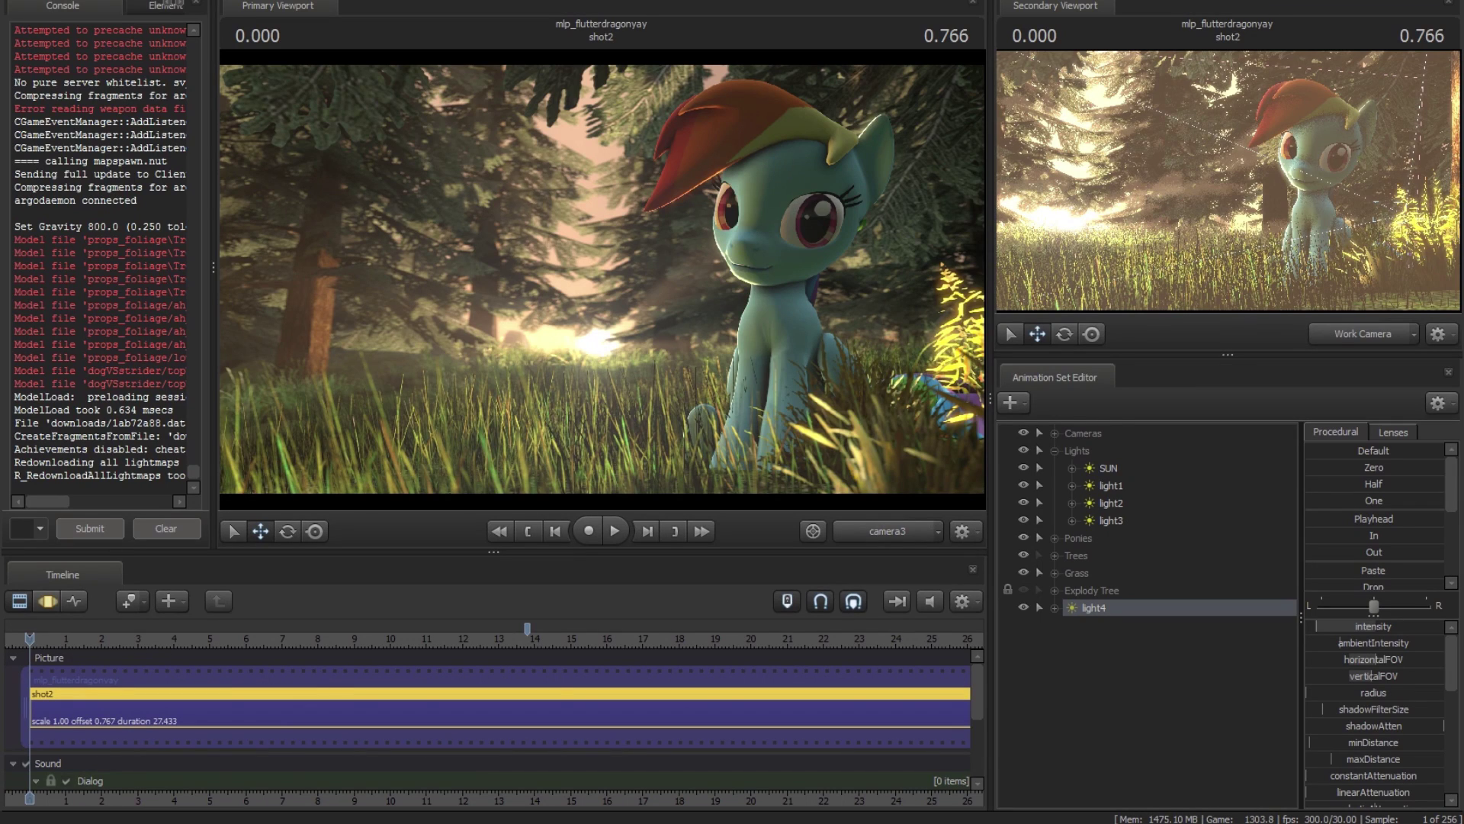
- In Source Filmmaker, open the session mlp_foetest.dmx, discarding the changes to the current session
click(18, 1)
click(42, 9)
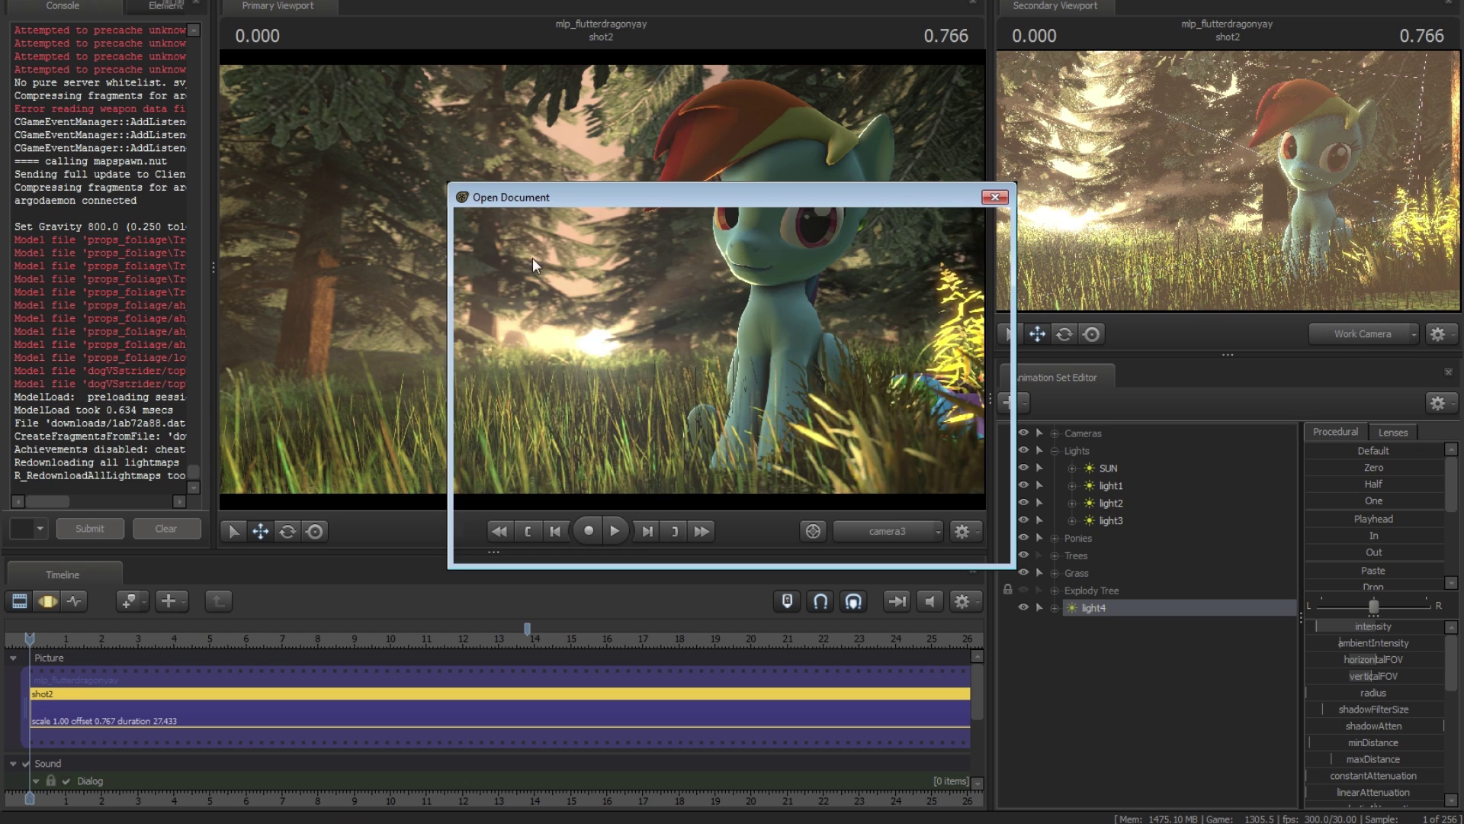
drag(609, 490, 817, 497)
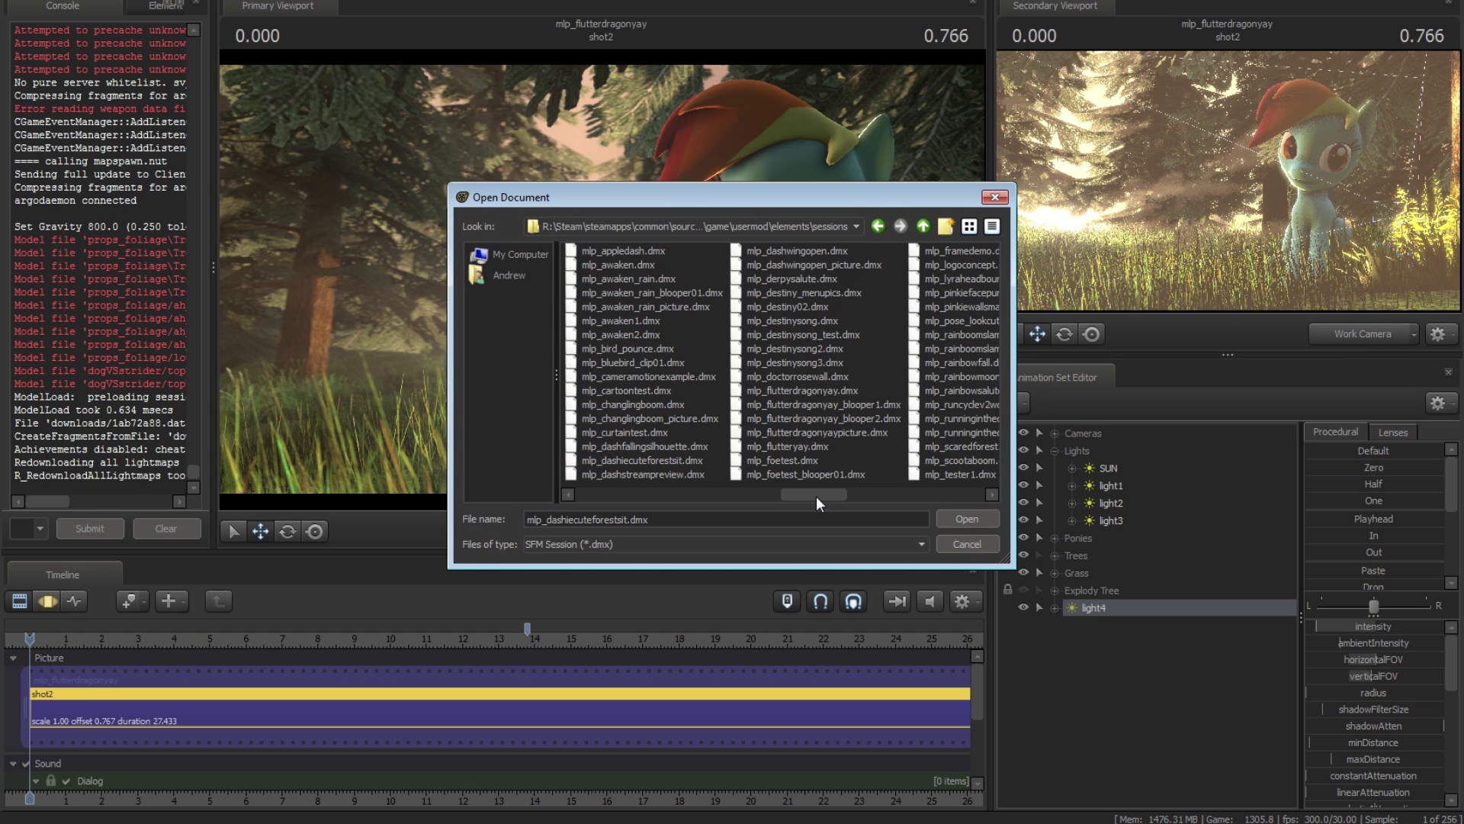
double_click(787, 460)
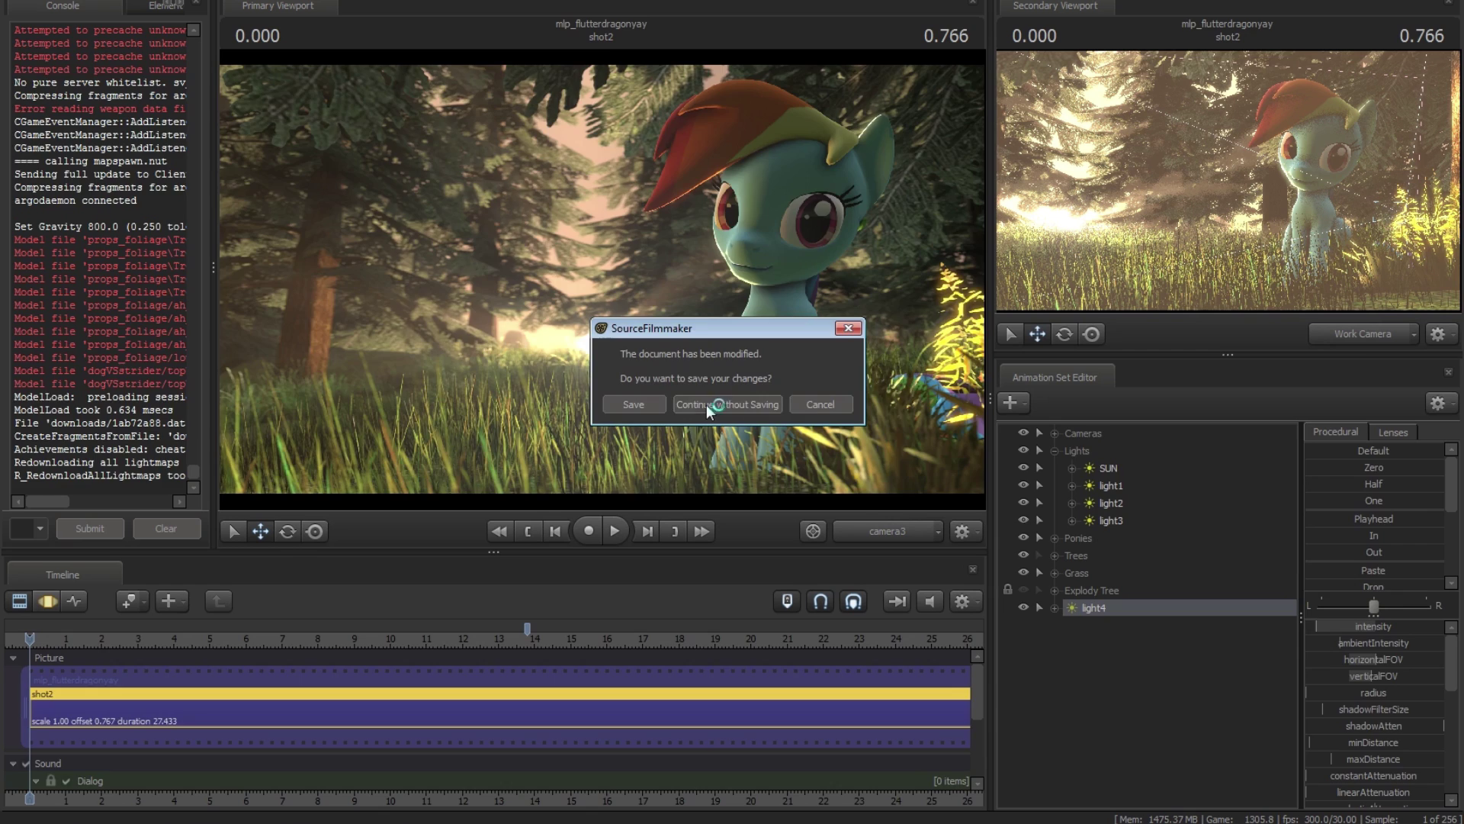
click(706, 404)
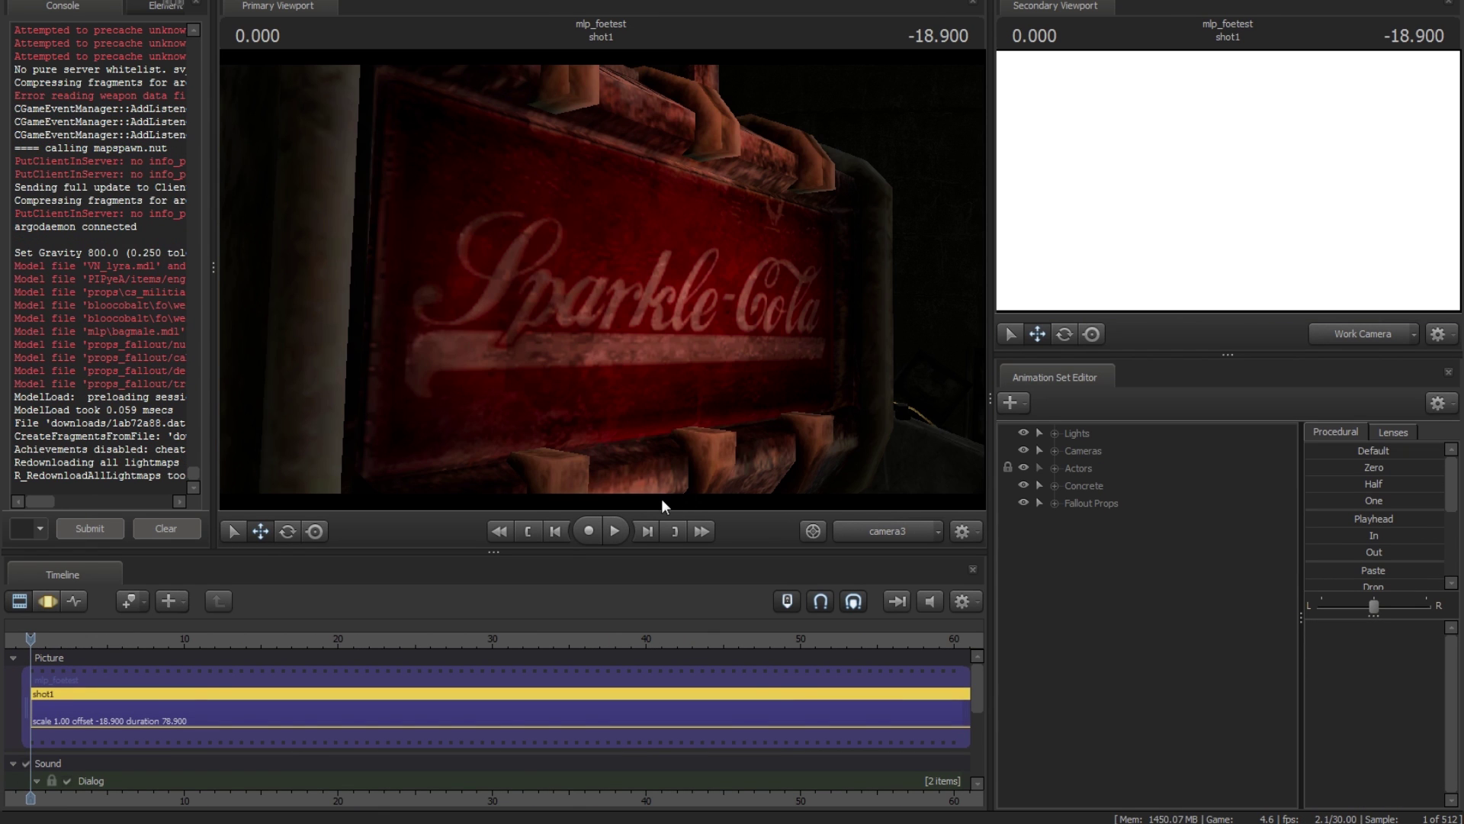
- Scrub through shot1 to about 37.4 seconds and expand the Lights group to examine how the wasteland scene is lit
drag(31, 639, 486, 639)
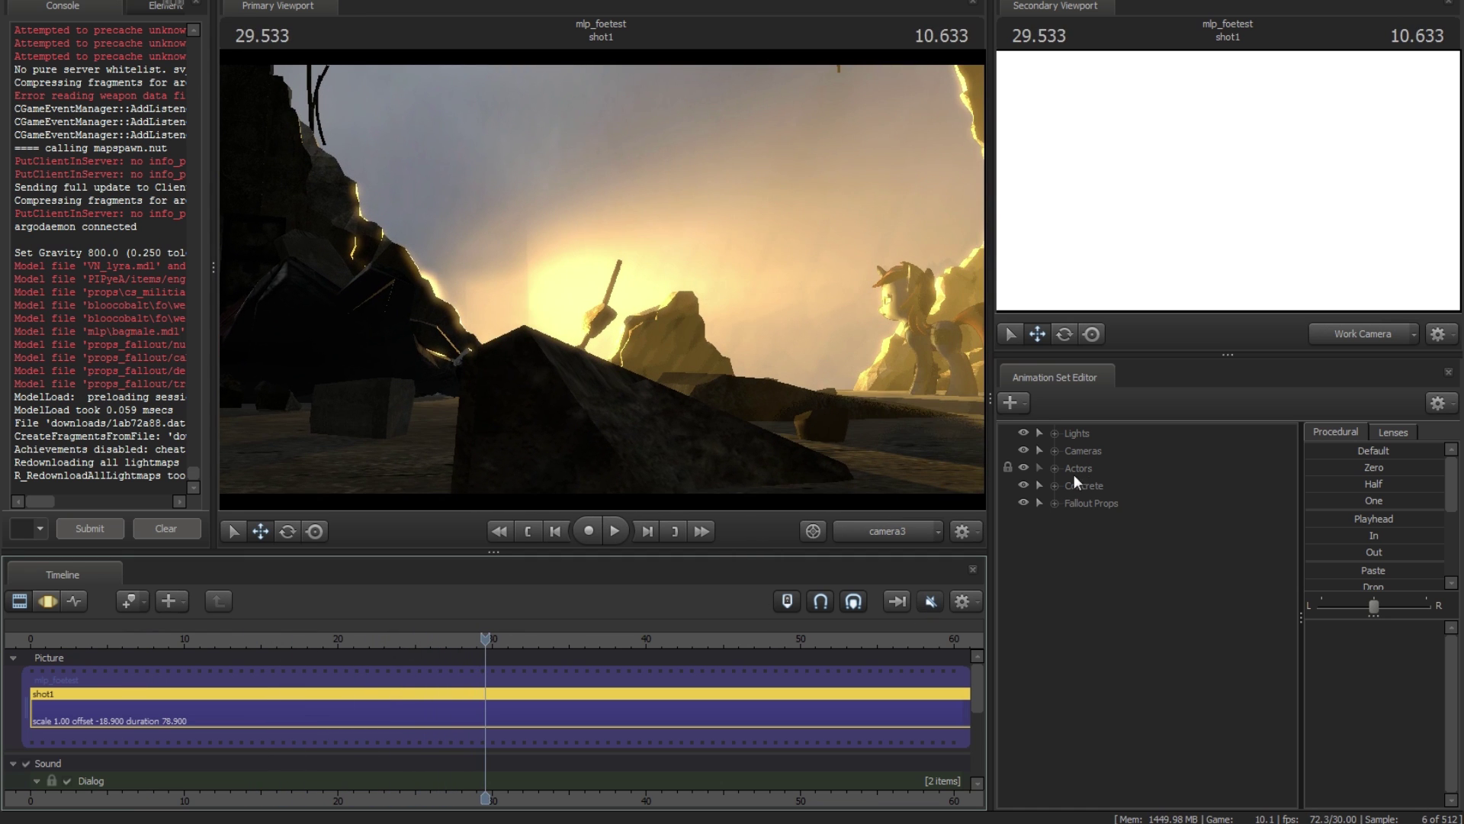
click(1055, 433)
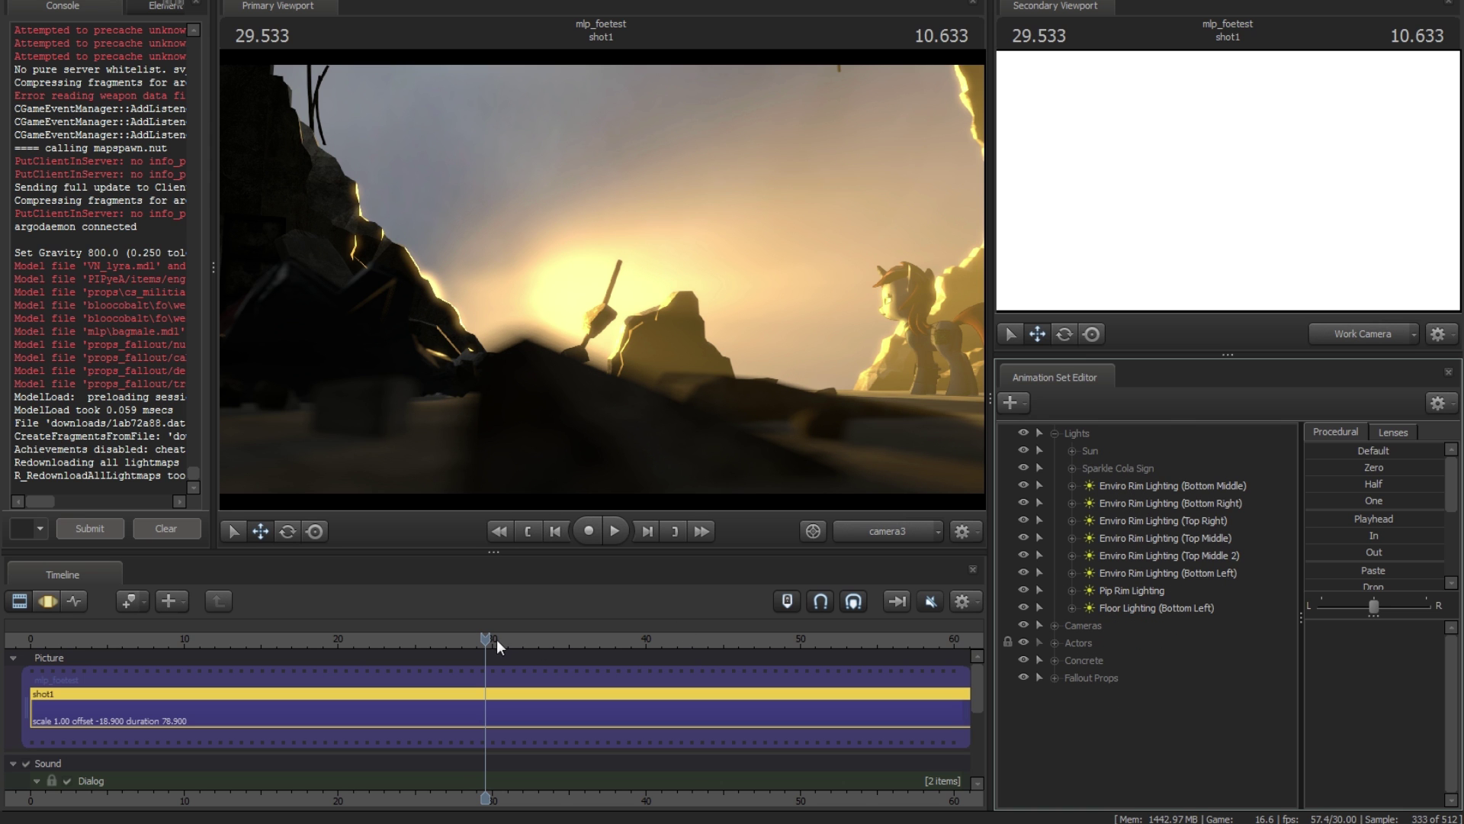
drag(488, 641, 574, 649)
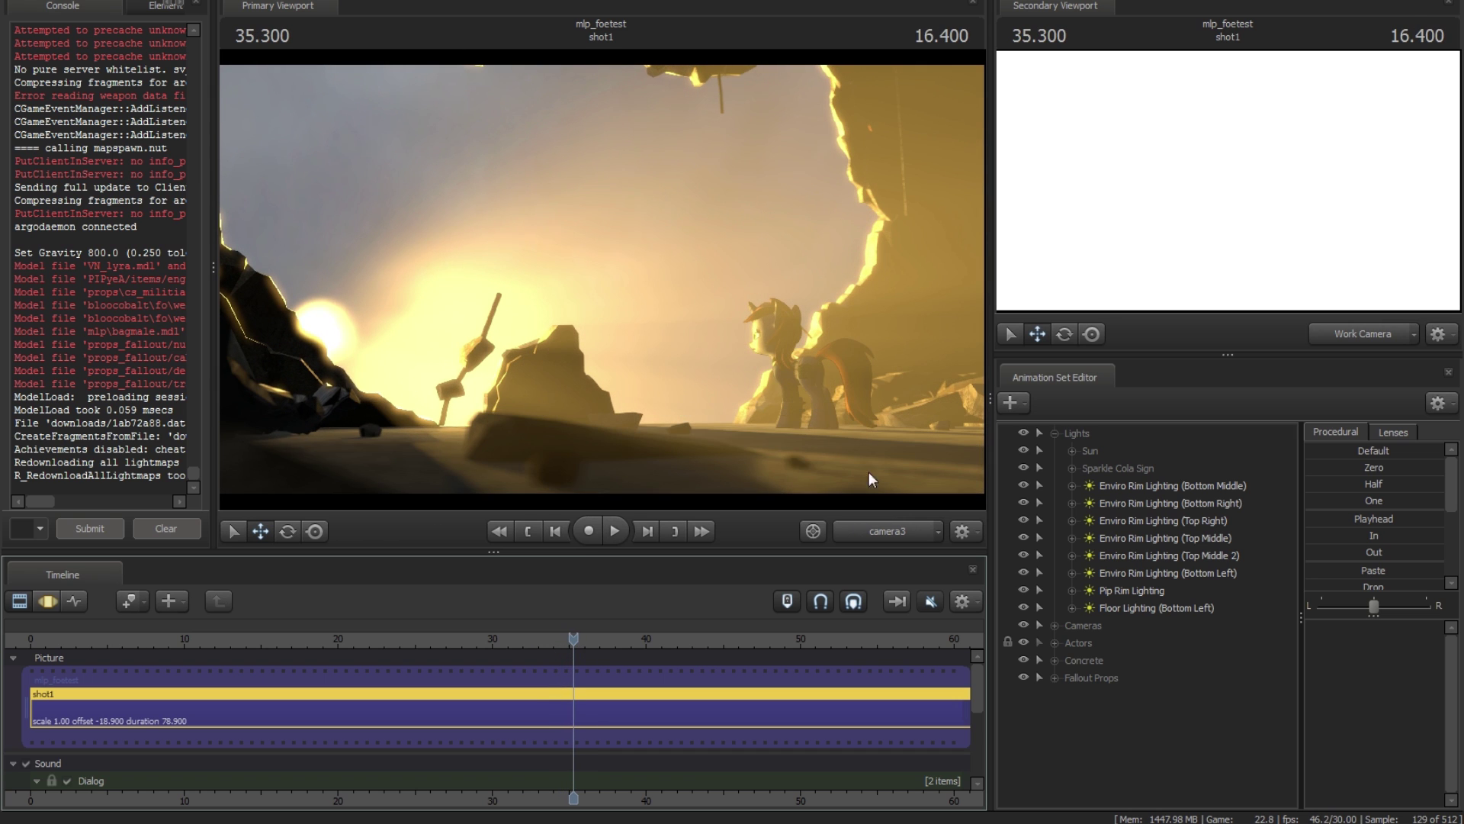
drag(573, 640, 605, 642)
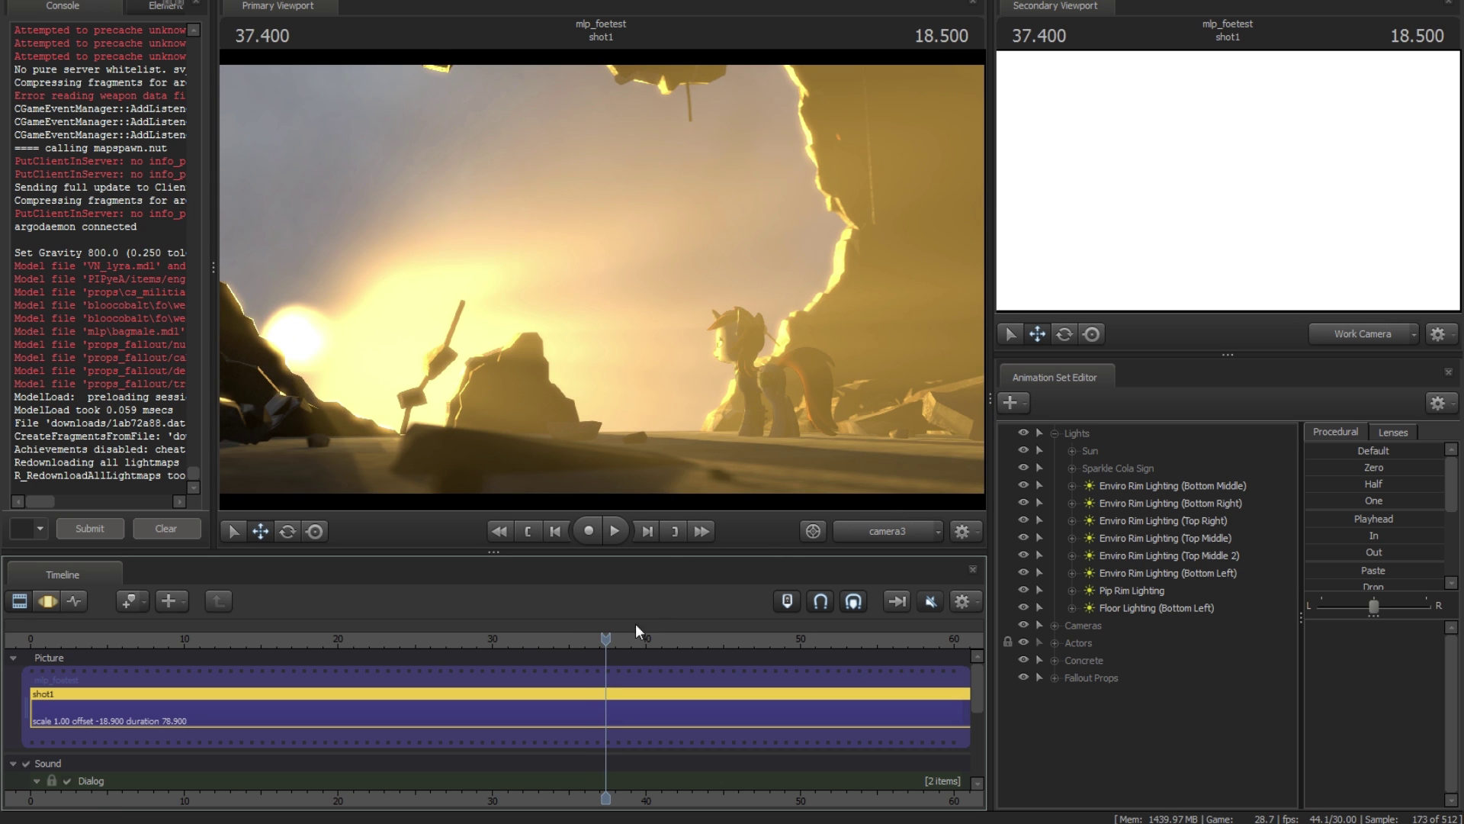
- Look through Pip Rim Lighting in the primary viewport and examine its animation curves in the Motion Editor at about 42 seconds
drag(602, 642, 666, 642)
click(1119, 593)
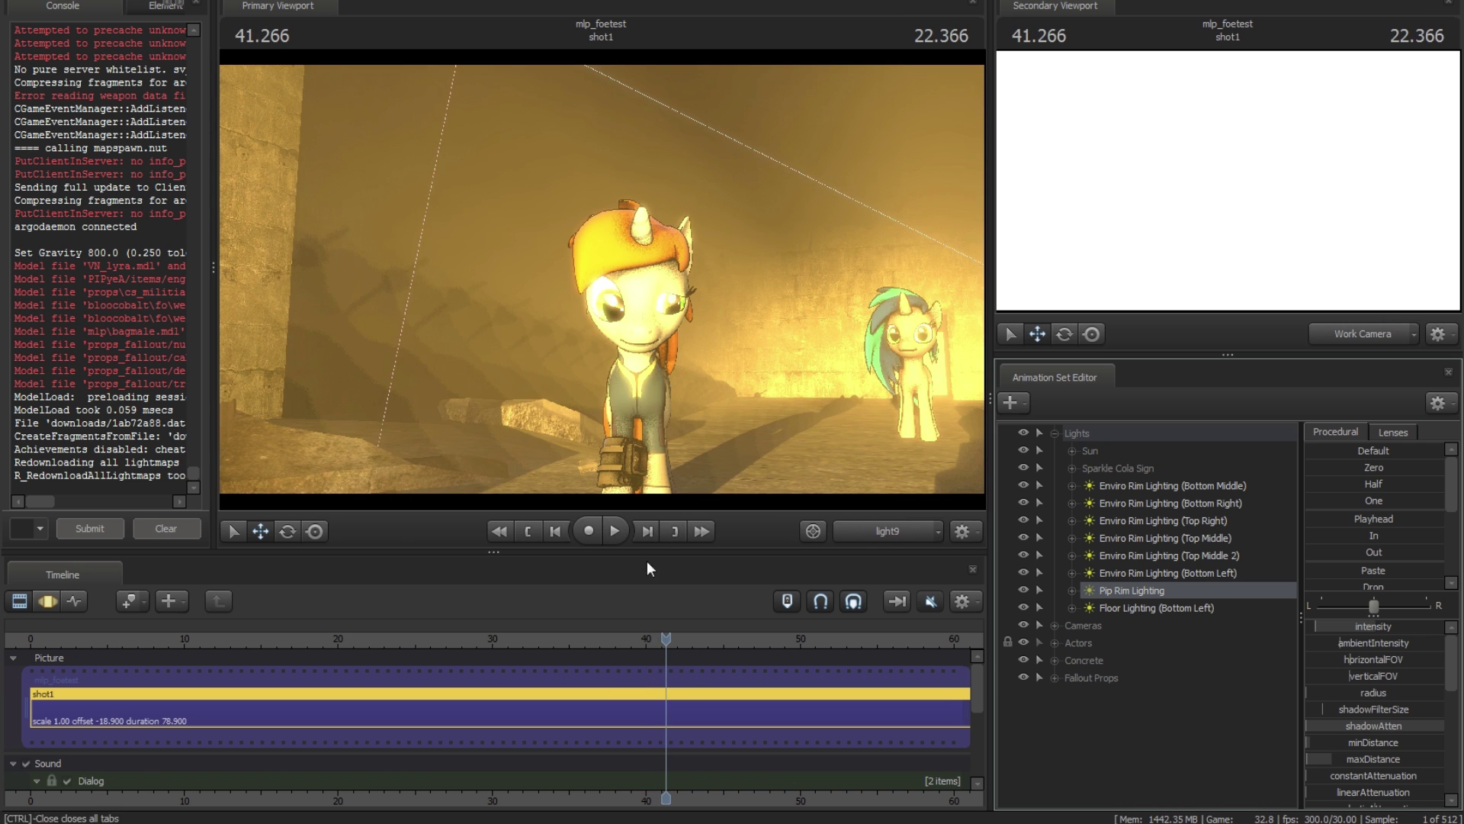
mouse_move(667, 638)
mouse_down()
mouse_move(627, 638)
mouse_move(670, 638)
mouse_move(701, 663)
mouse_move(689, 633)
mouse_move(671, 634)
mouse_up()
key(ctrl+2)
- Fly the Work Camera in close around the orange-maned pony to examine how the rim light falls on it
click(895, 533)
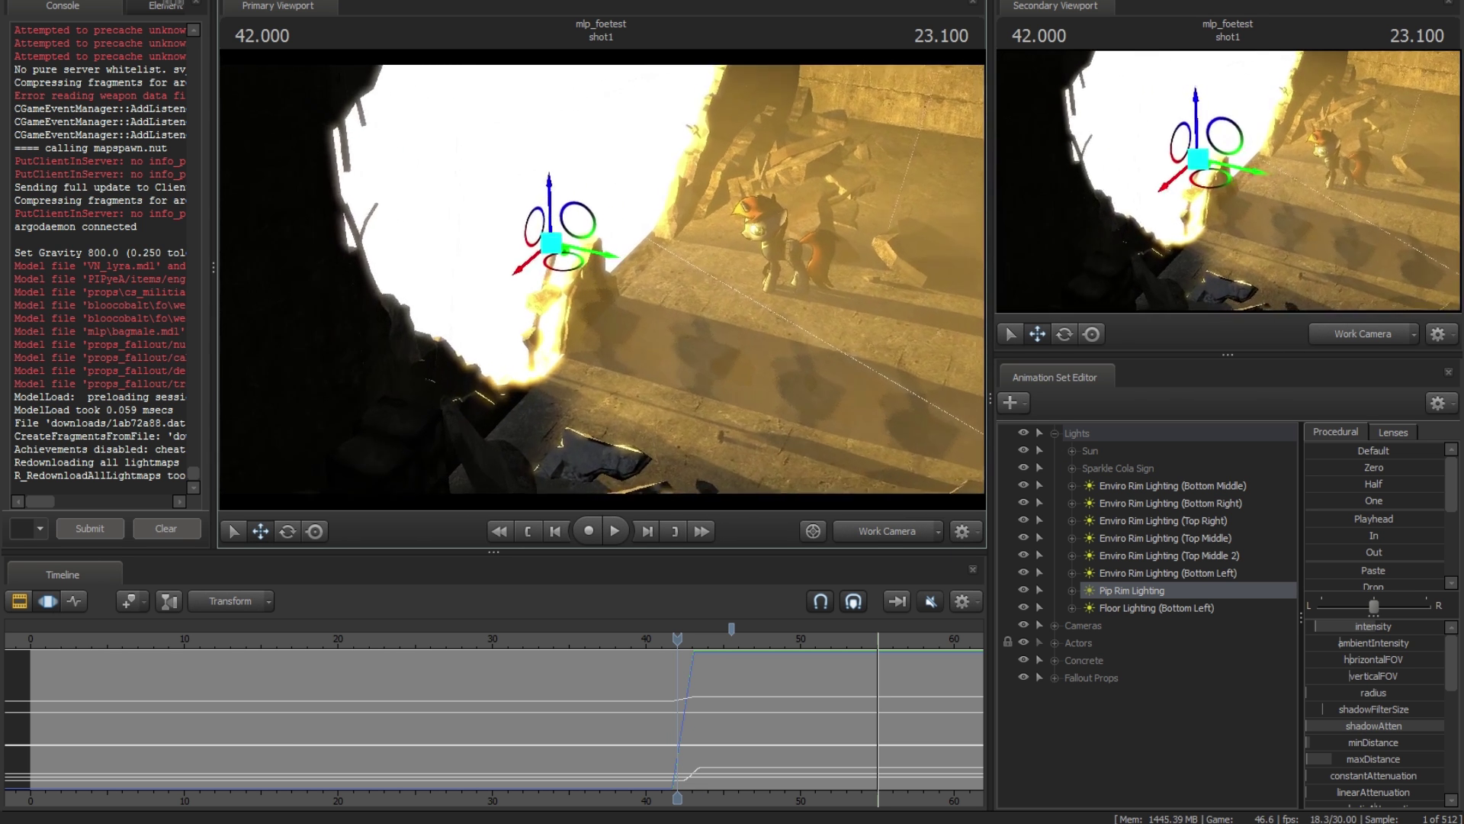
key(w)
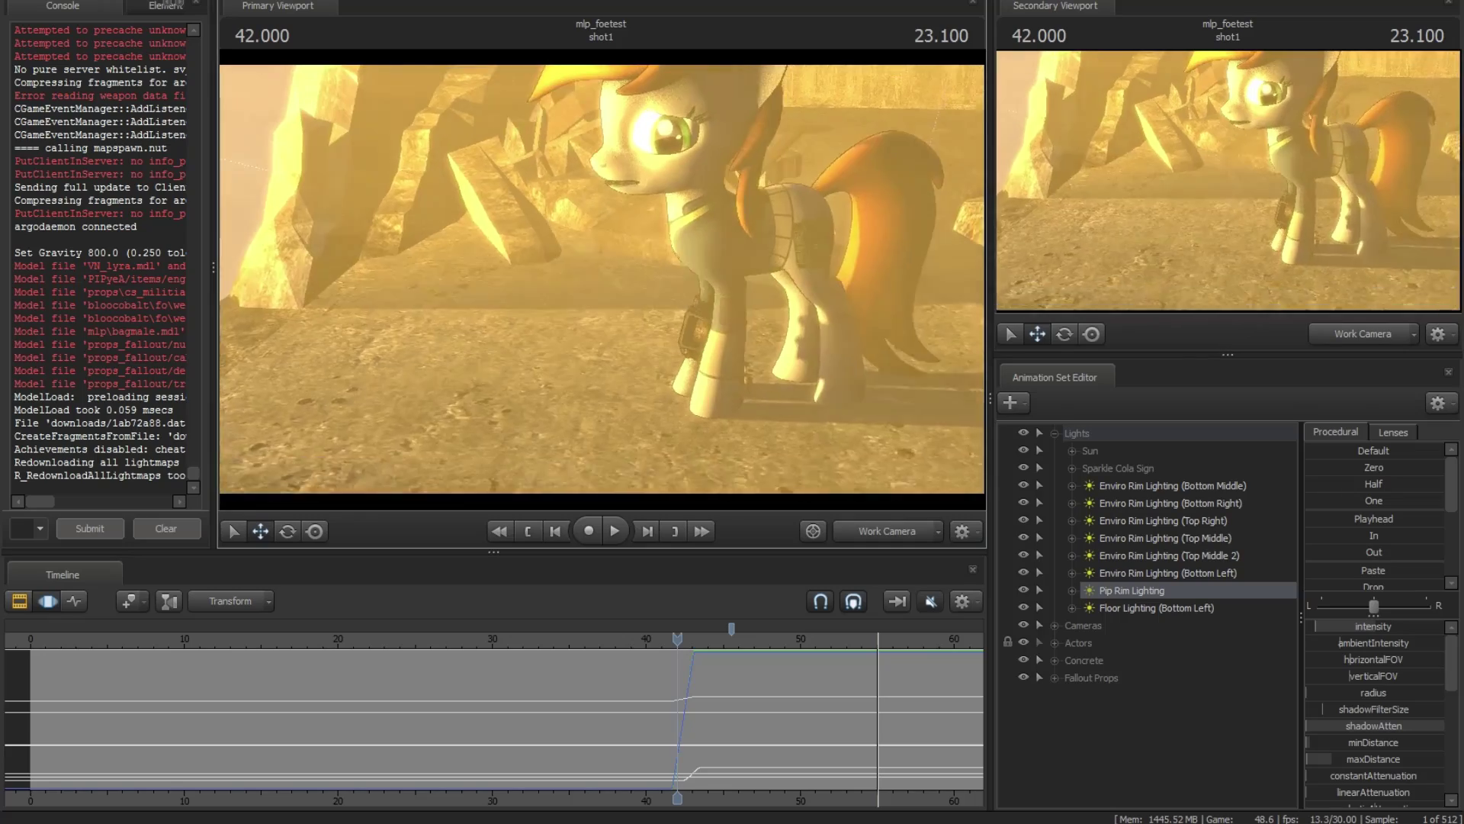
key(a)
key(d)
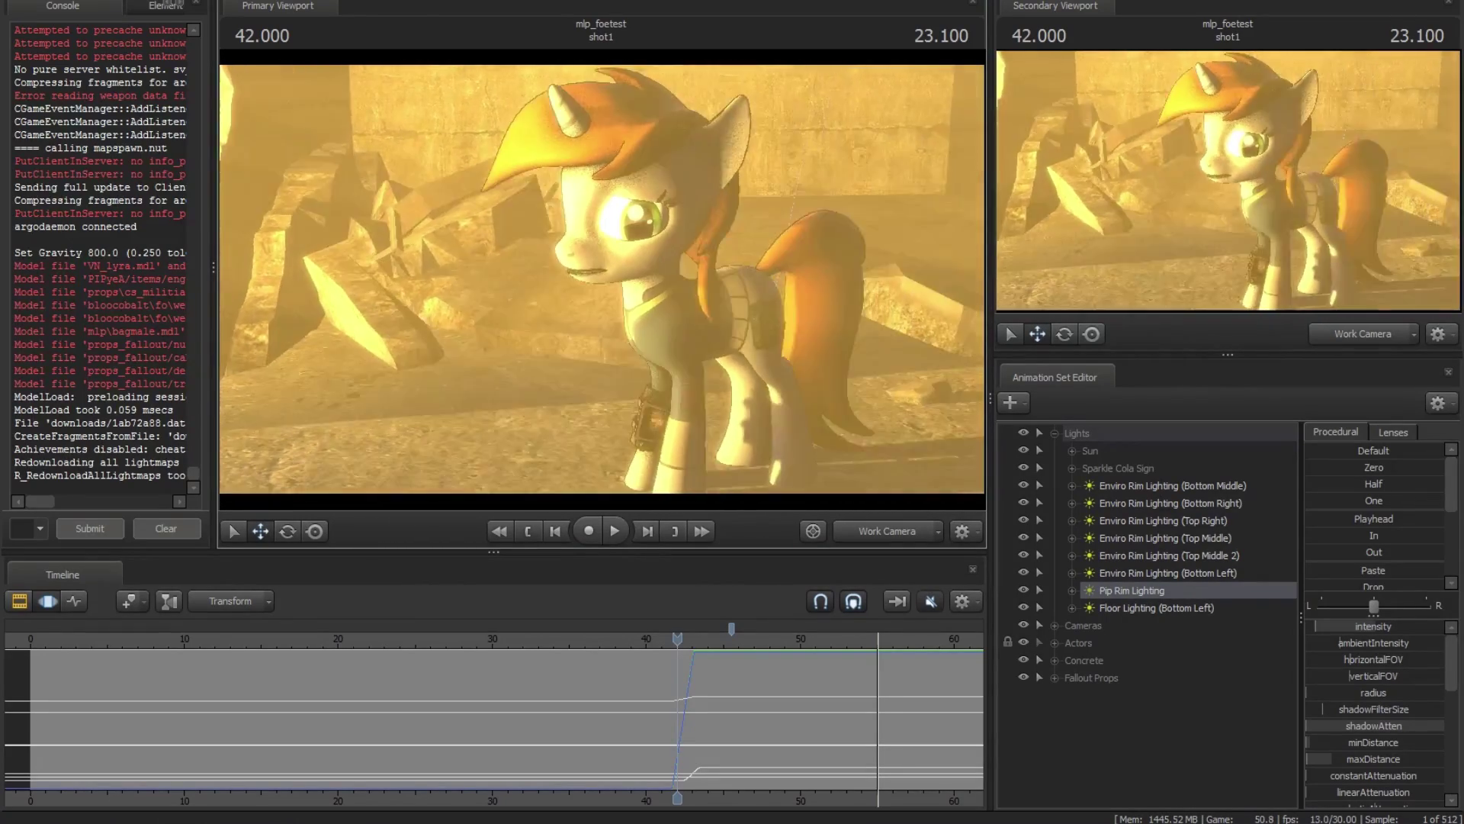
key(d)
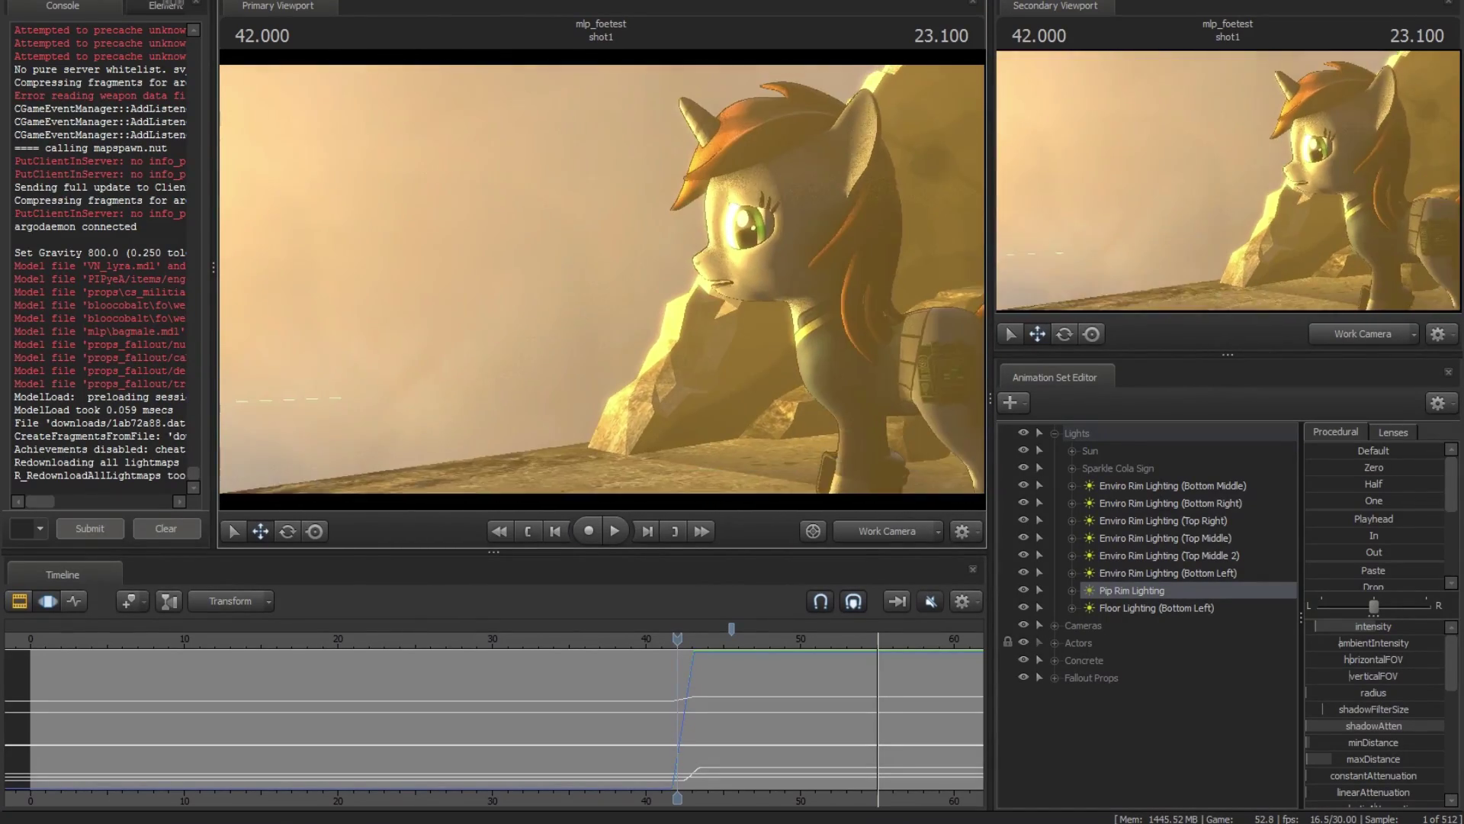
key(s)
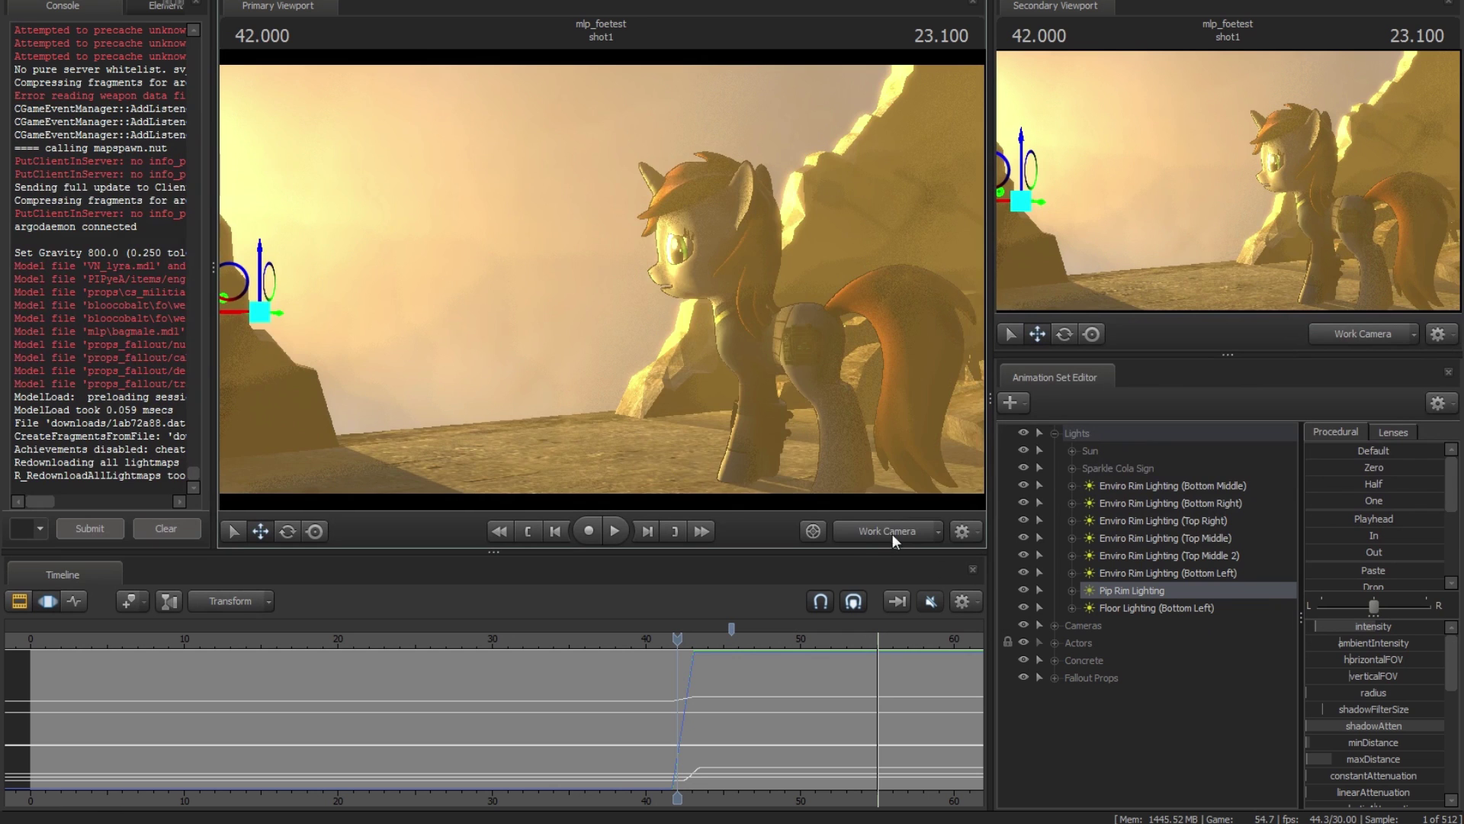
- Return to the camera3 view and scrub shot1 between about 40.3 and 43.4 seconds to examine the rim light on the ponies
click(893, 536)
click(862, 587)
drag(680, 638, 651, 708)
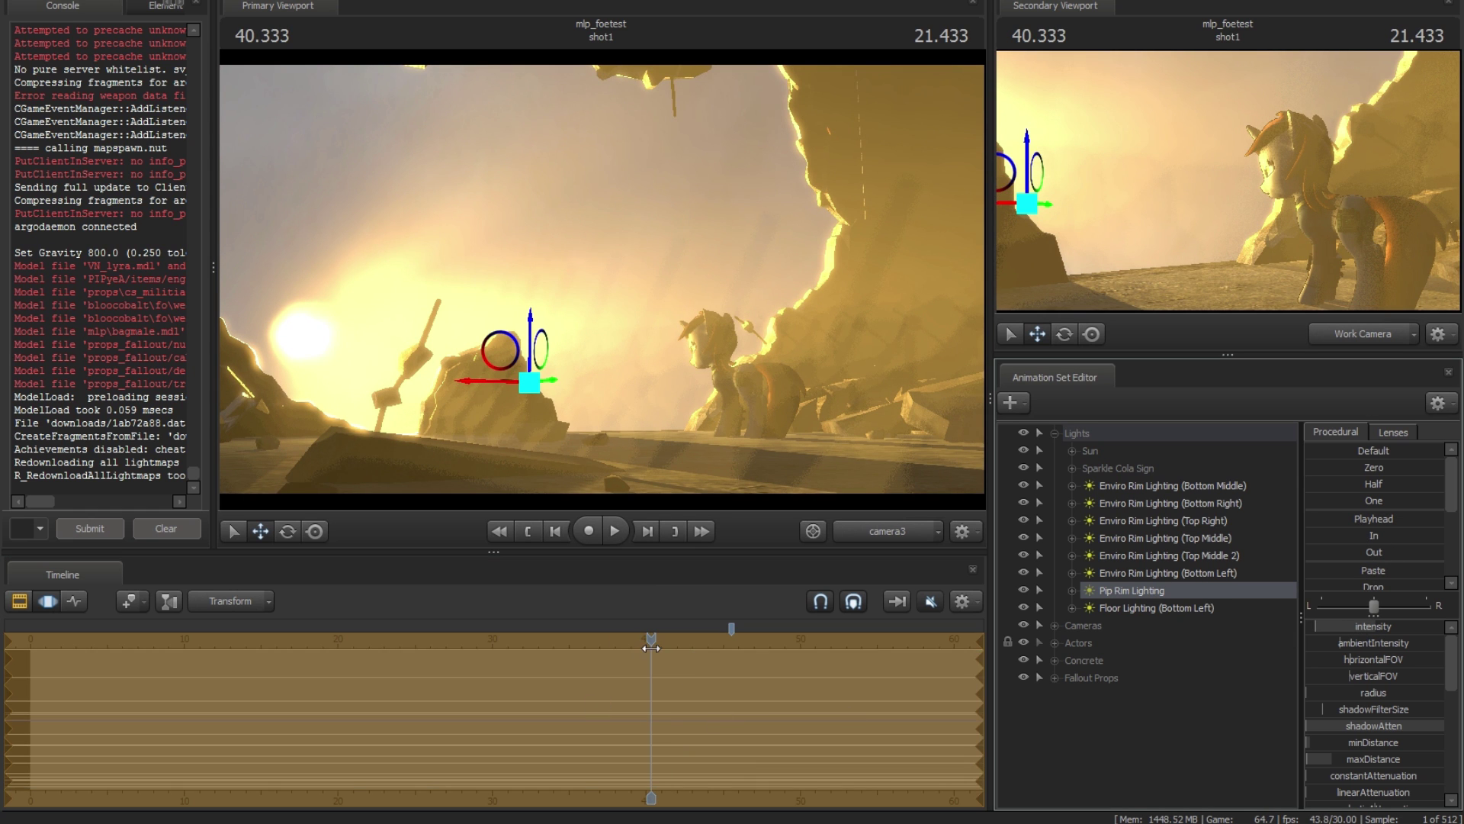
drag(656, 639, 698, 669)
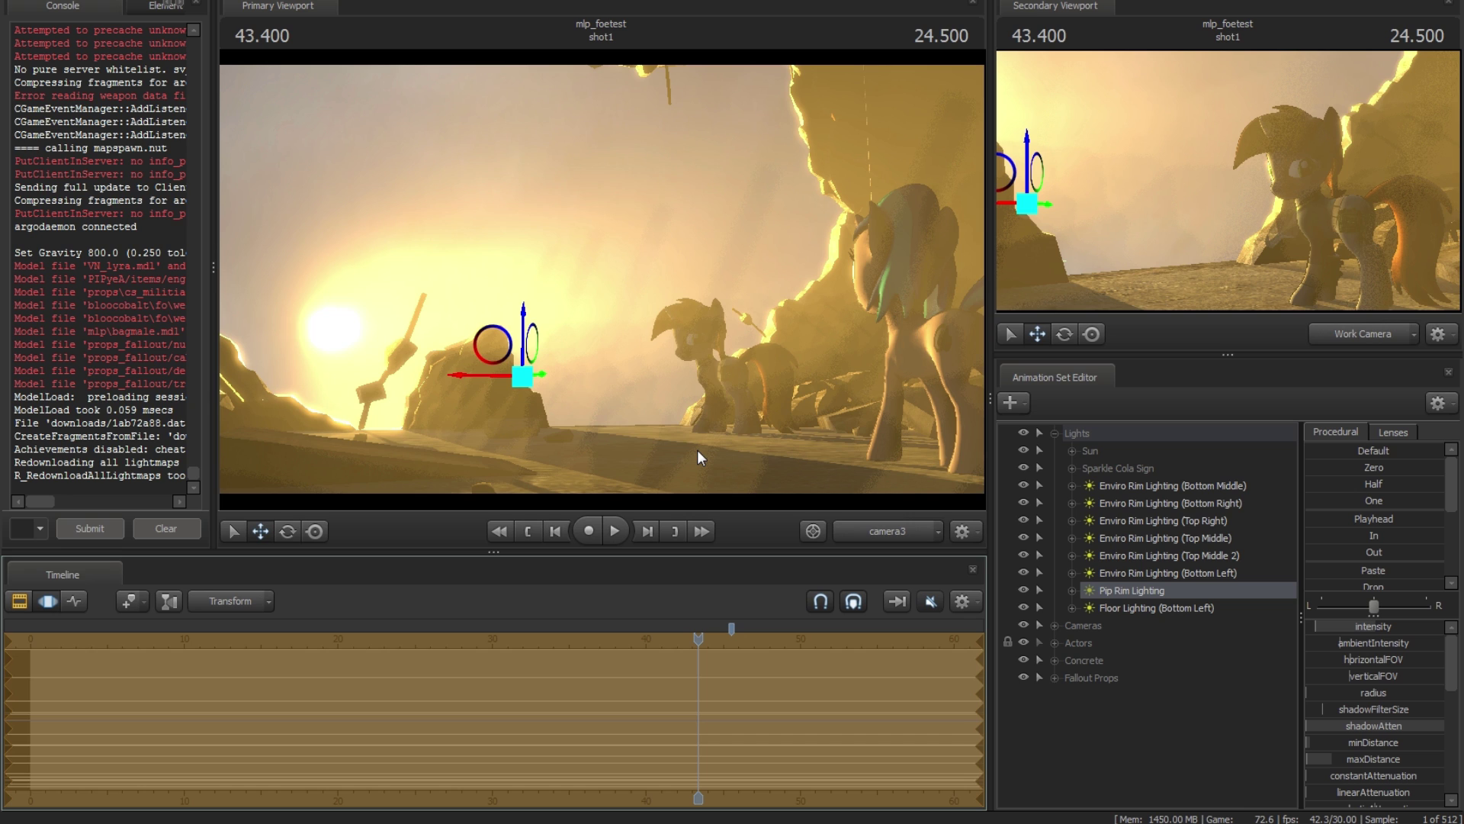
- Undo the last change to Pip Rim Lighting and scrub back to about 41.4 seconds
key(ctrl+z)
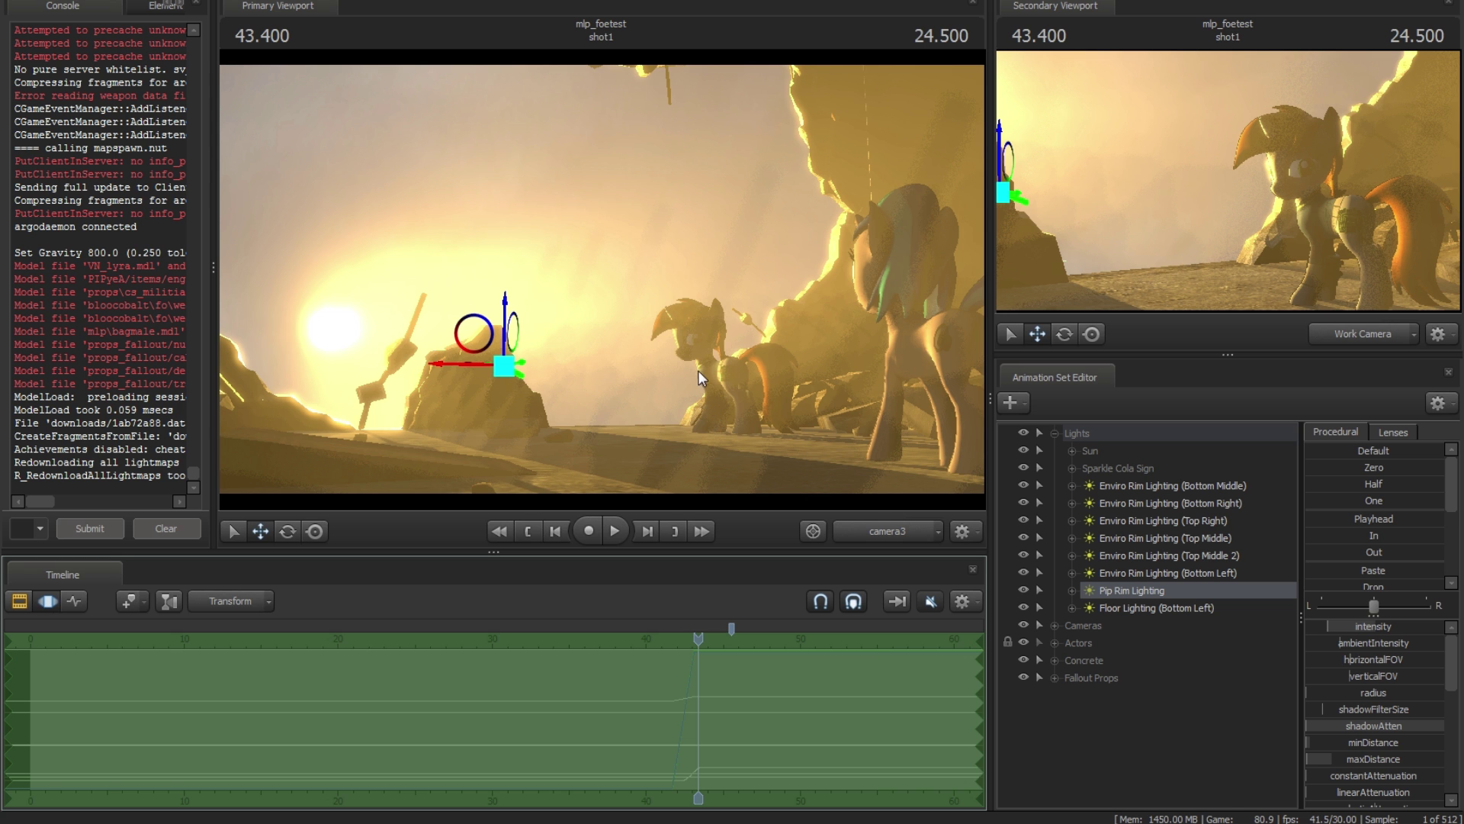
mouse_move(695, 634)
mouse_down()
mouse_move(671, 646)
mouse_move(700, 650)
mouse_up()
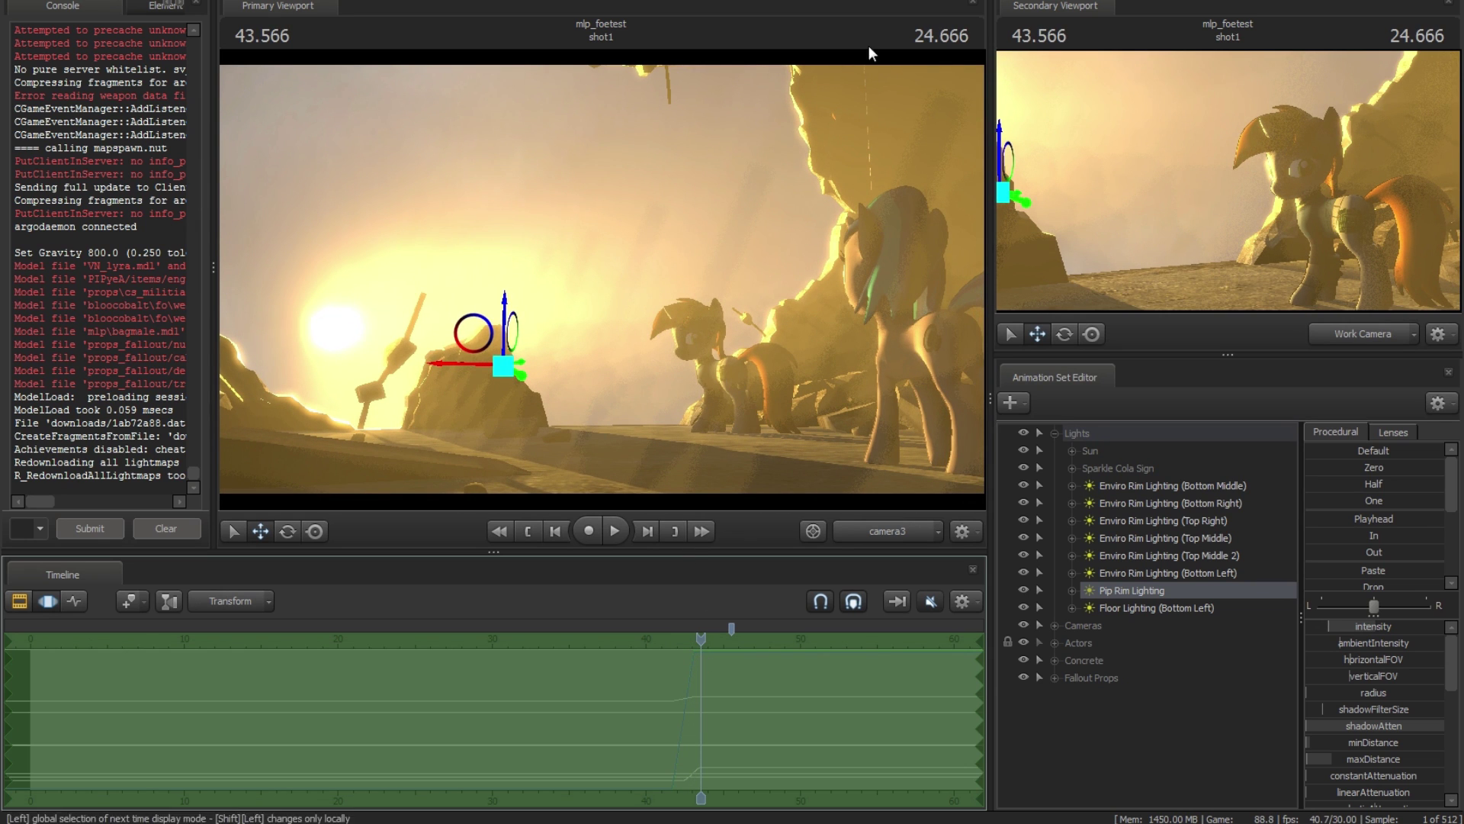
drag(703, 643, 667, 653)
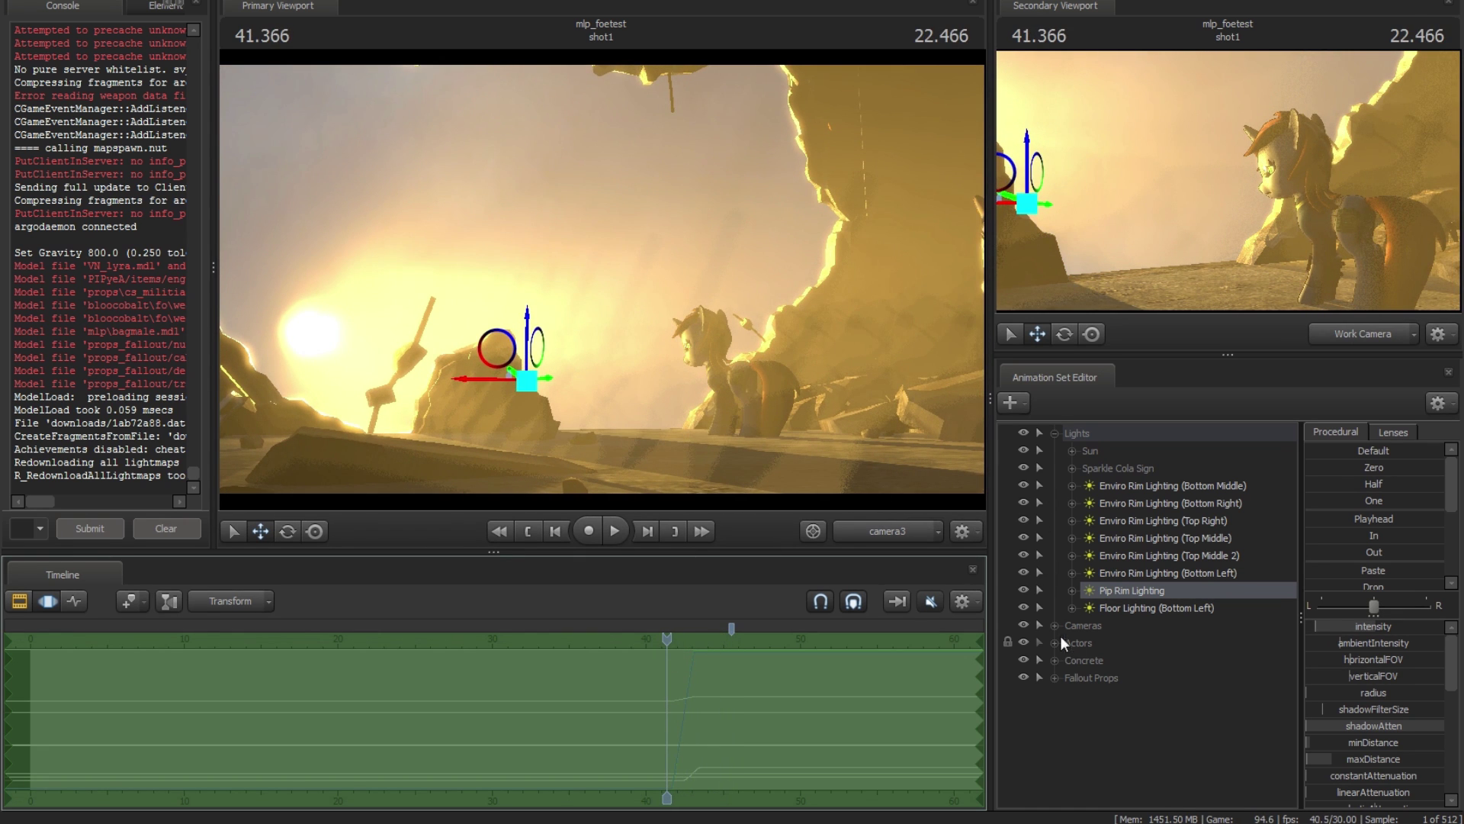
- Hide all the Enviro Rim lights, Pip Rim Lighting and Floor Lighting, and view the scene without them at about 36.4 seconds
click(1024, 571)
click(1023, 554)
click(1022, 503)
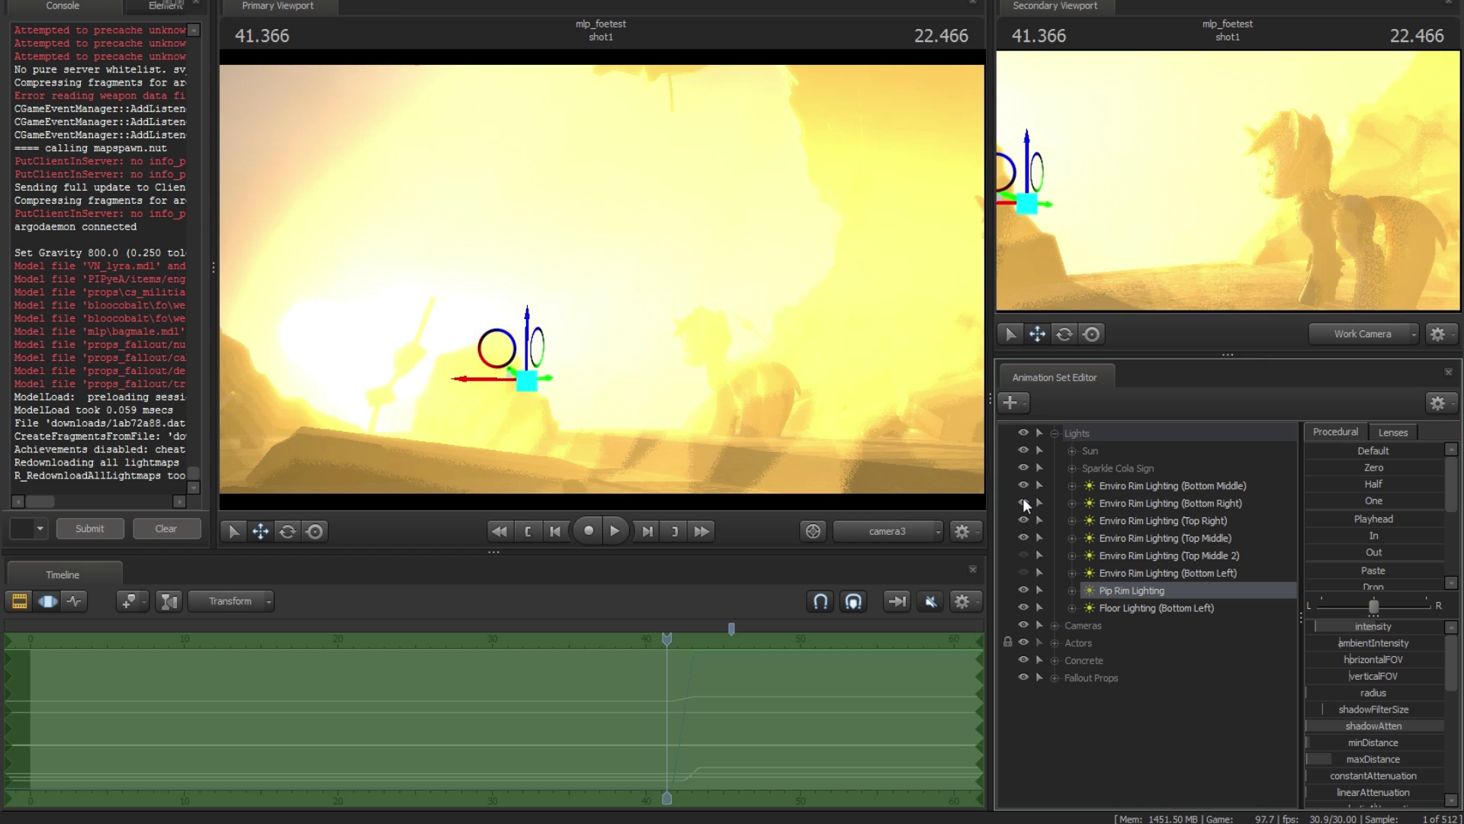
click(1025, 537)
drag(667, 648, 557, 648)
click(1025, 591)
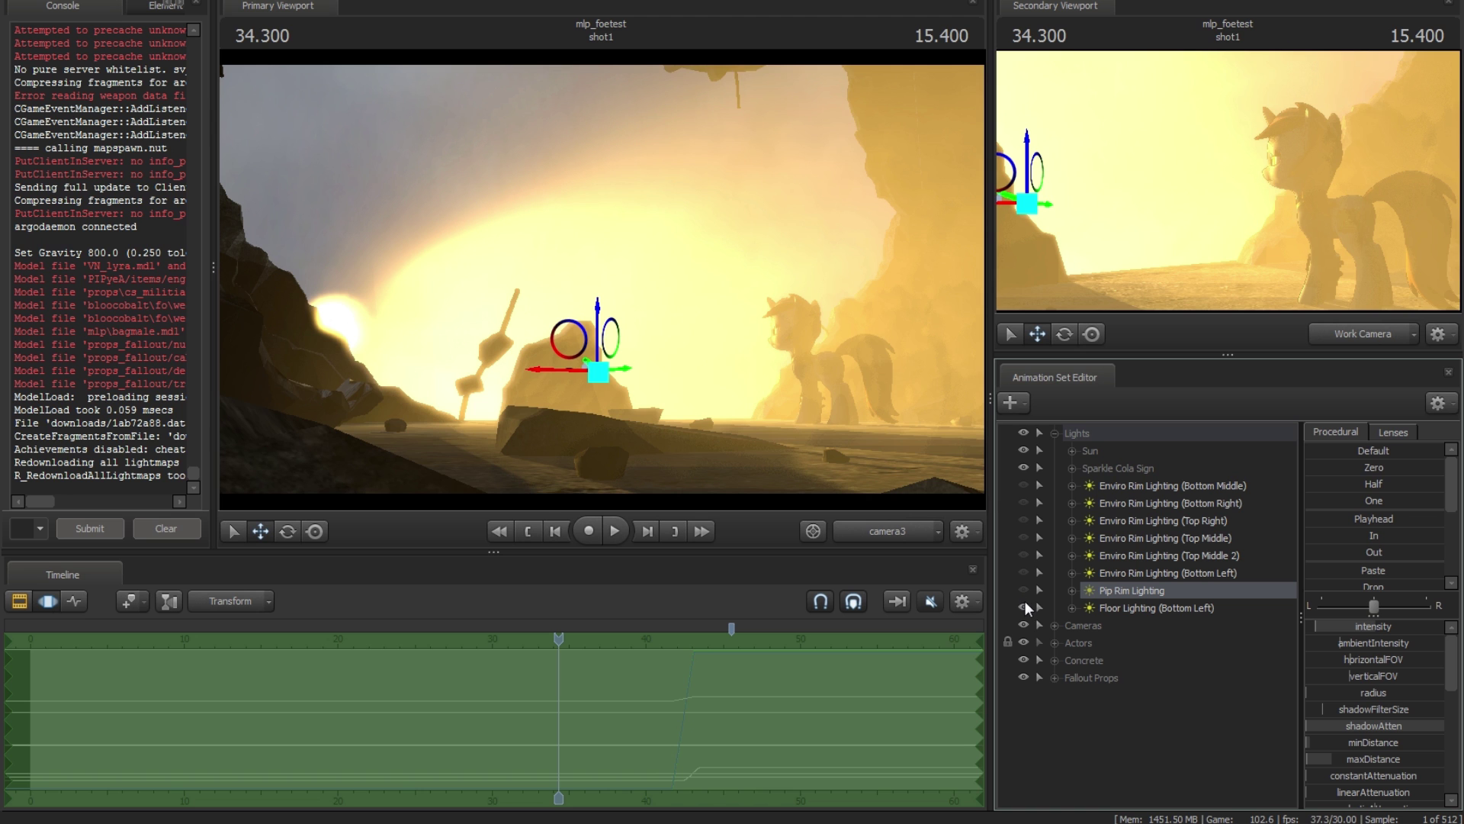
click(1025, 607)
drag(561, 638, 592, 703)
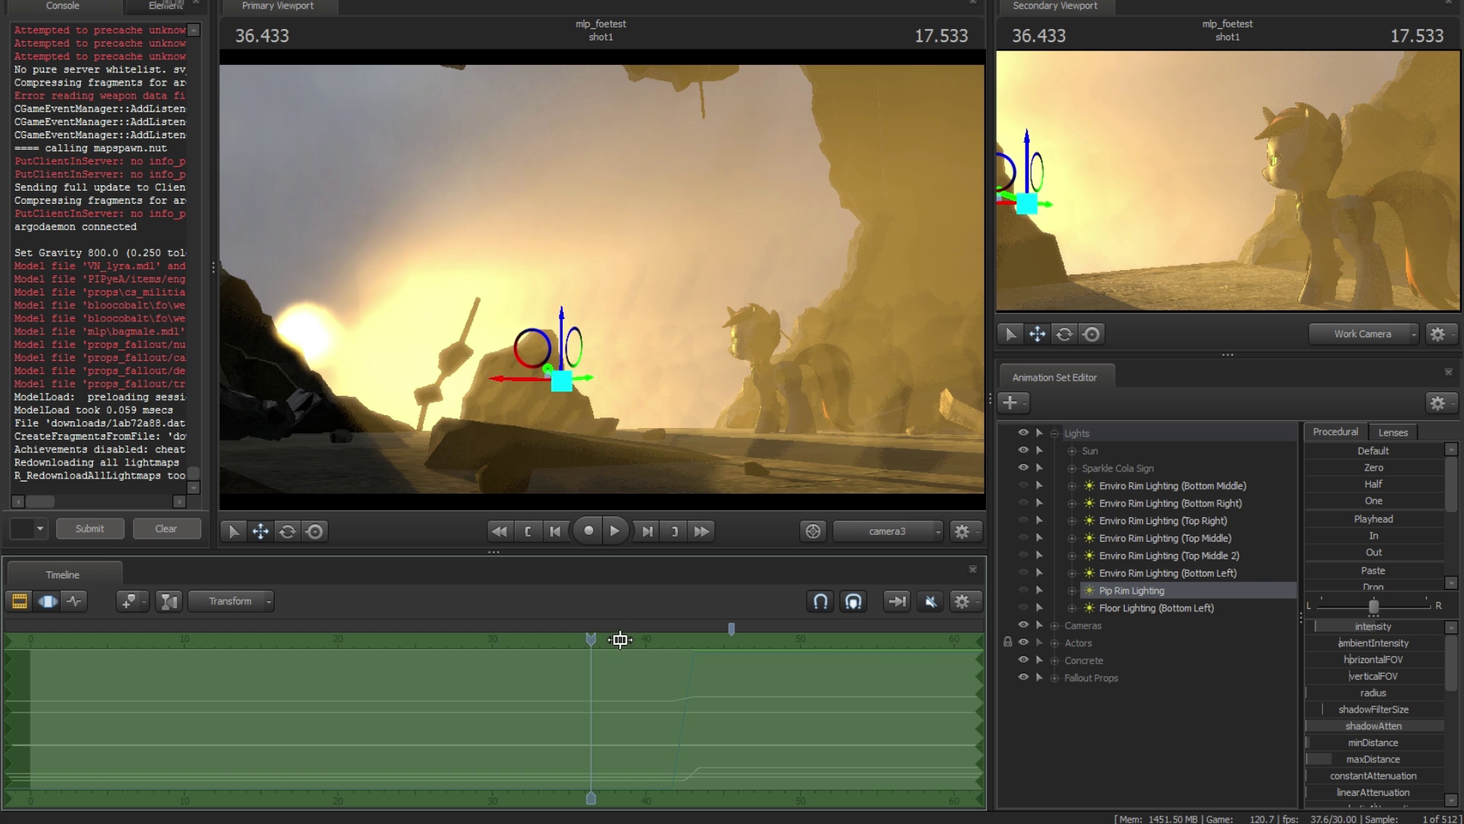
- Show all the hidden rim and floor lights again and scrub back to about 33.8 seconds to compare the lit scene
drag(600, 638, 593, 644)
drag(1022, 486, 1023, 538)
click(1023, 558)
click(1023, 573)
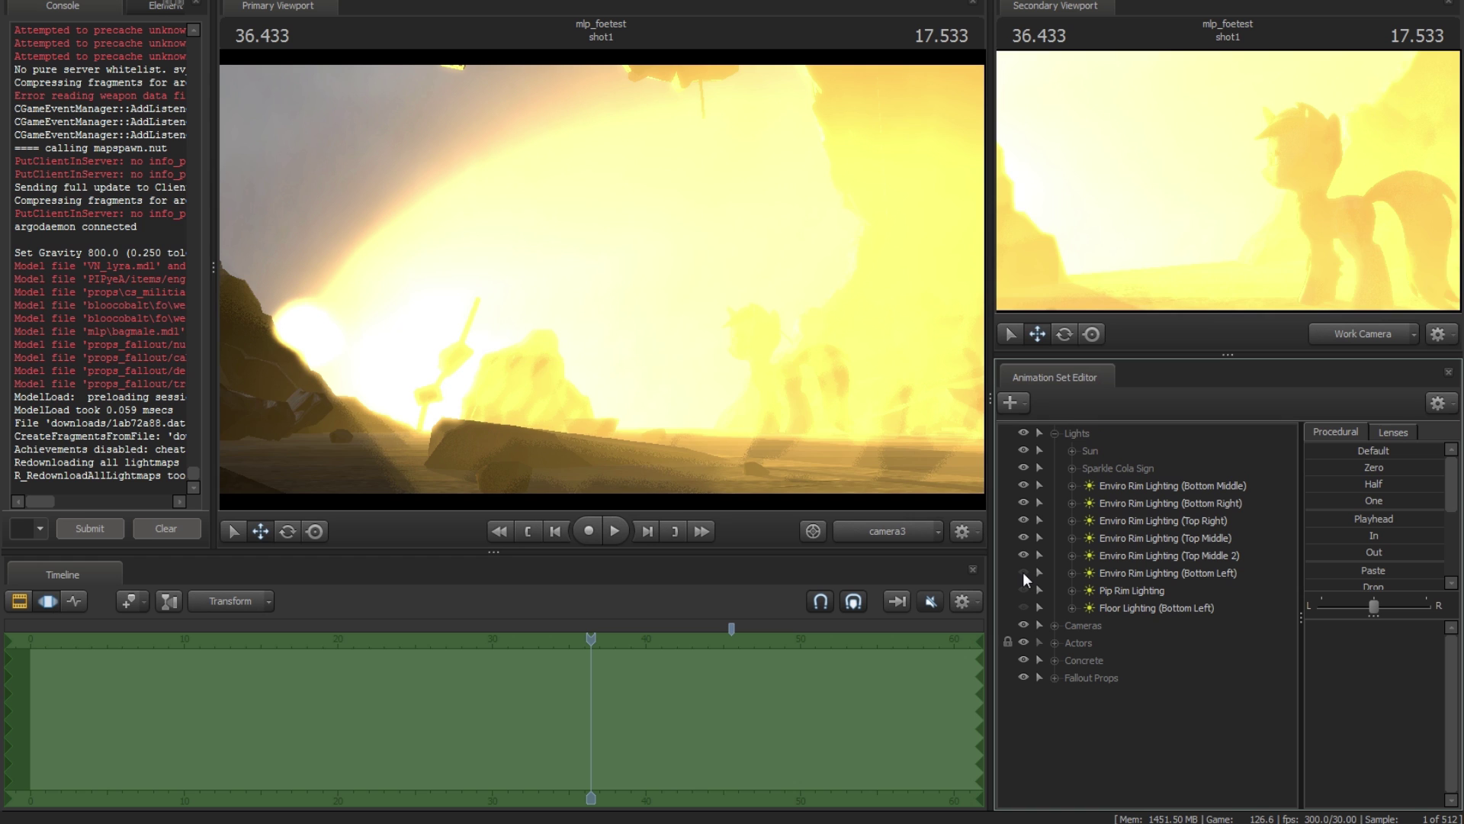
click(1023, 592)
click(1023, 607)
mouse_move(596, 648)
mouse_down()
mouse_move(561, 649)
mouse_move(576, 651)
mouse_up()
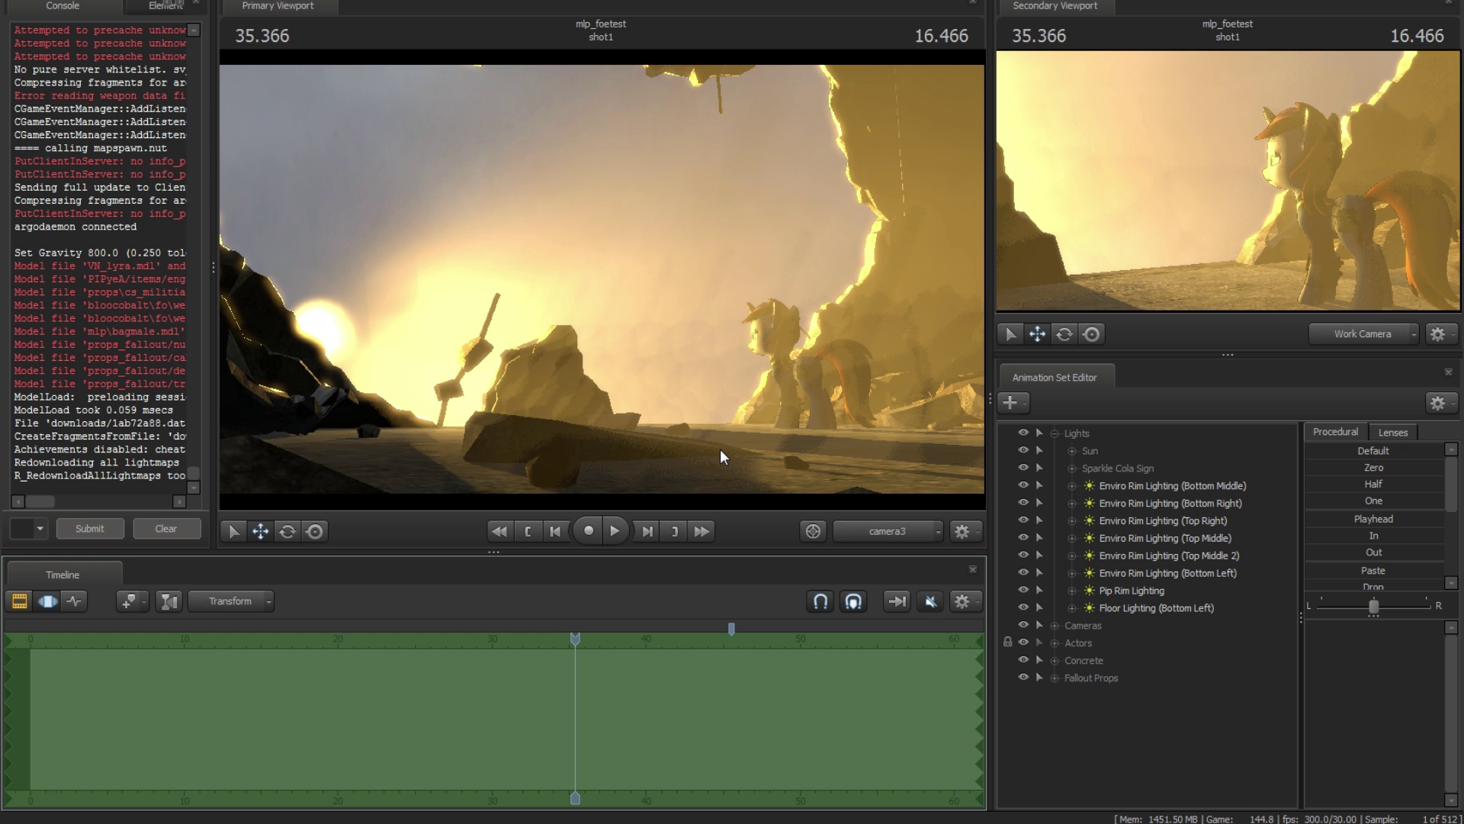
drag(576, 641, 551, 673)
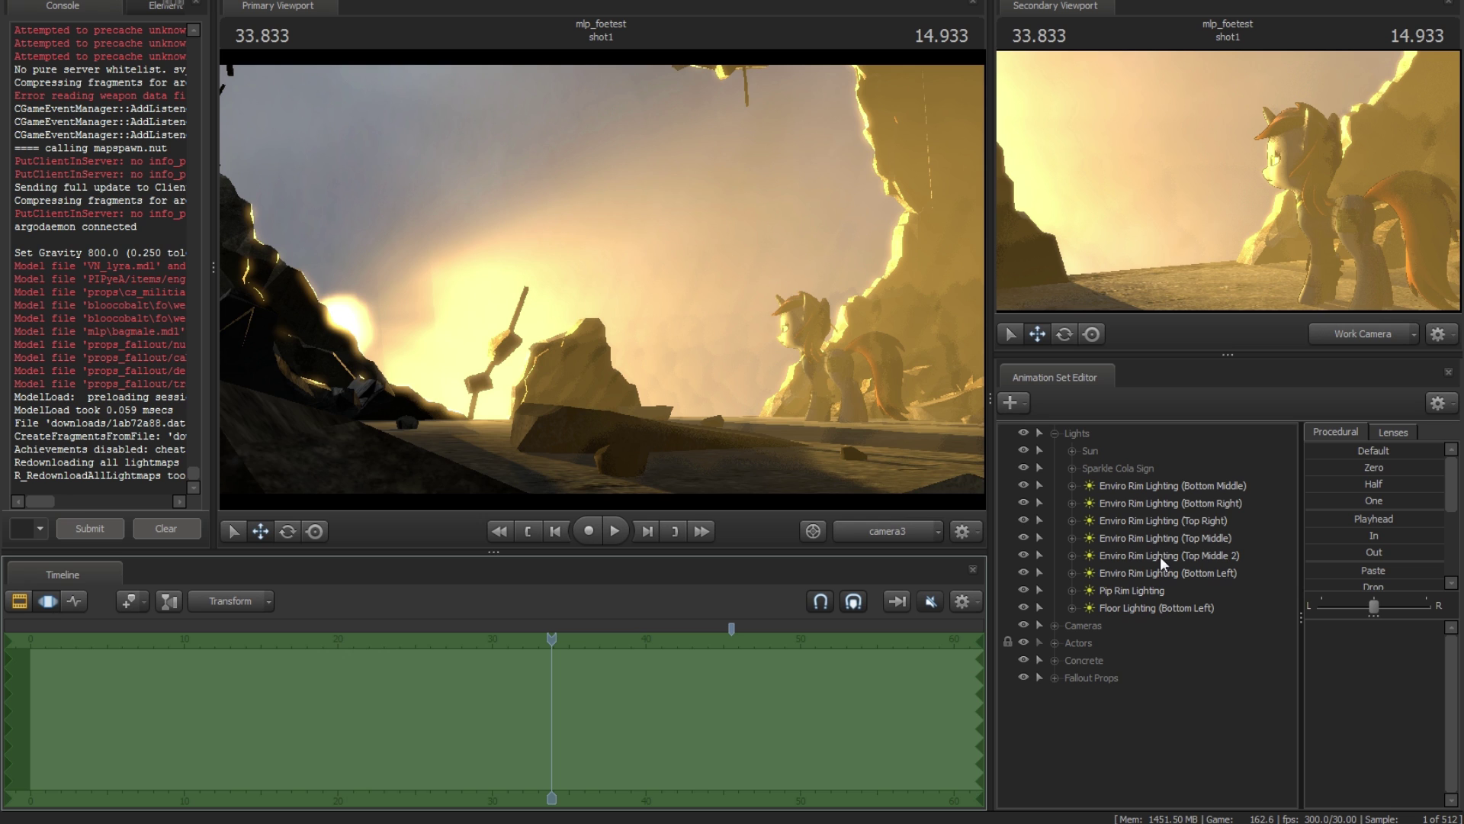
- Reposition Pip Rim Lighting from its own view at 33.833 seconds and check the result through the Work Camera and camera3
click(1113, 588)
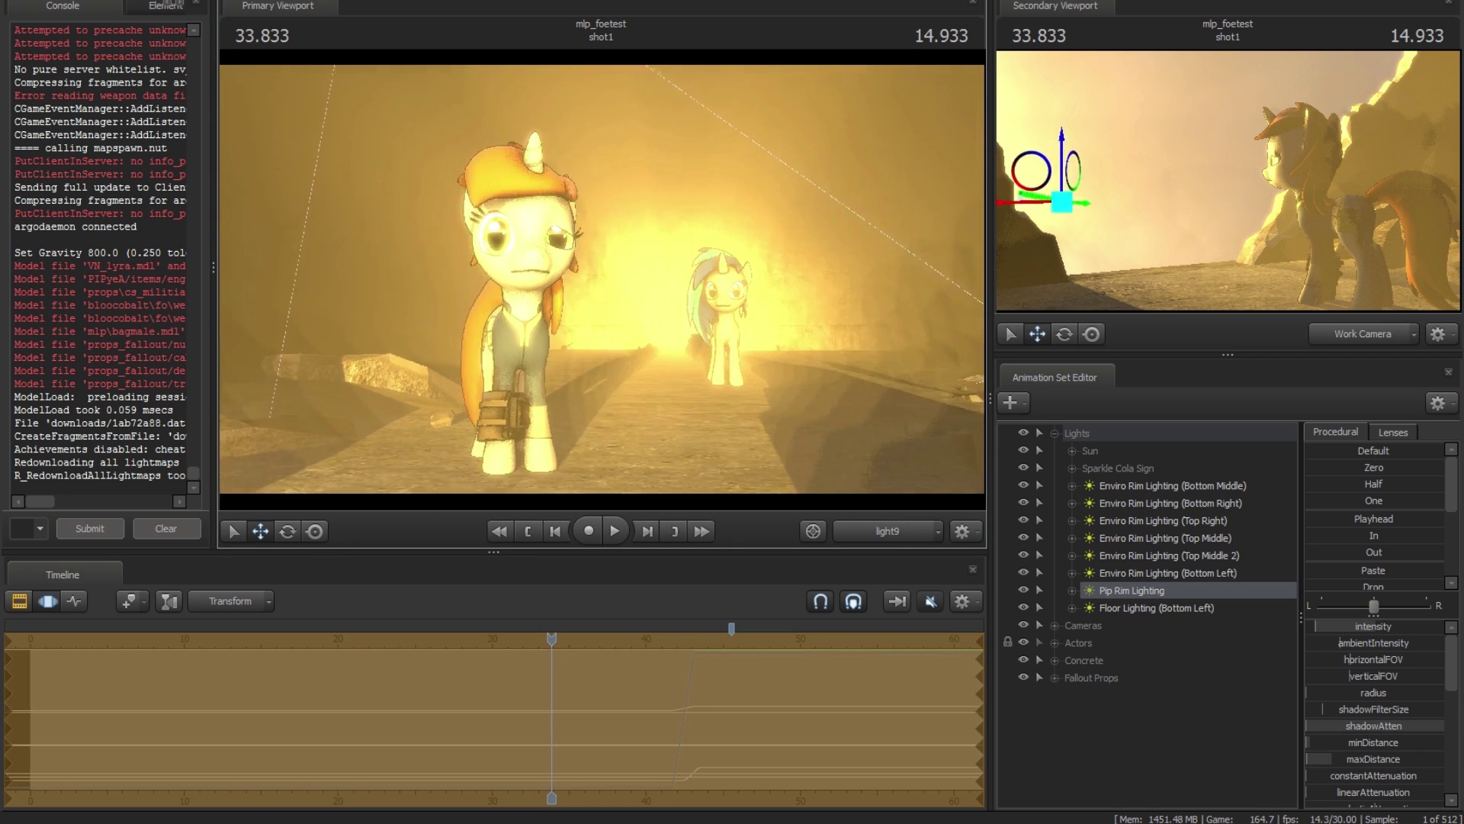
drag(601, 279, 545, 285)
click(861, 530)
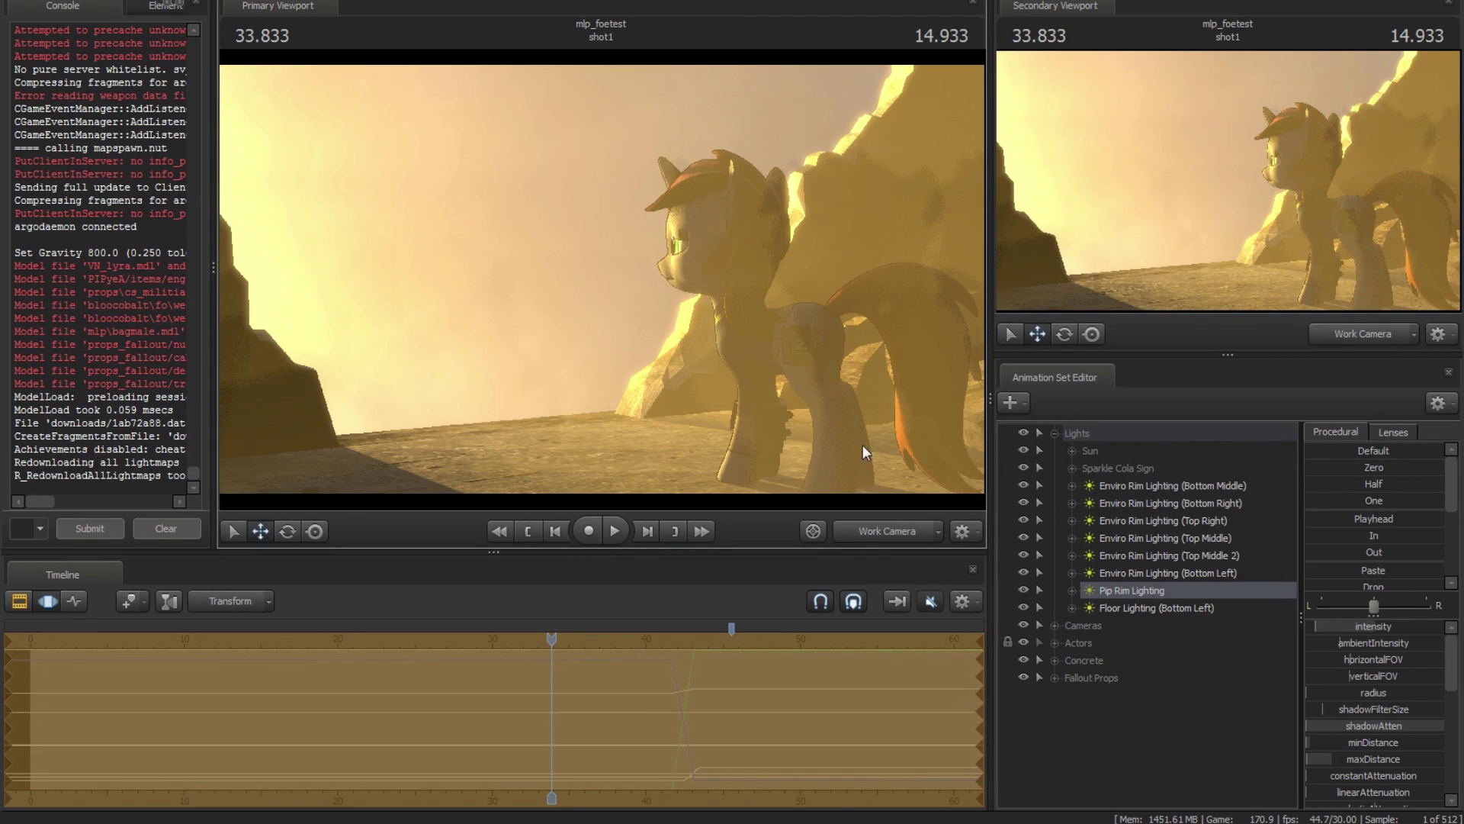
click(860, 529)
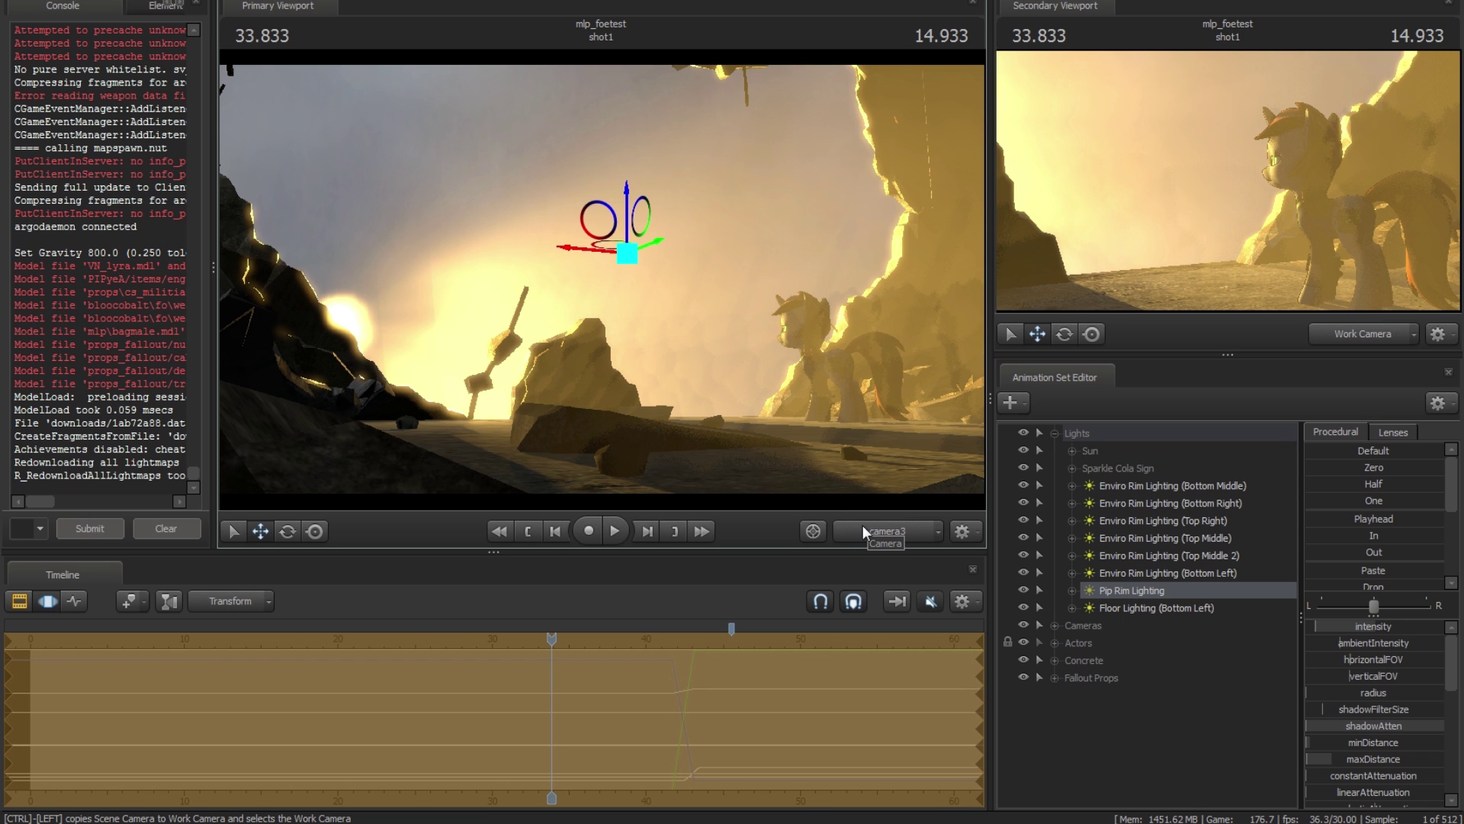
- Fly the Work Camera back through the scene to examine where Pip Rim Lighting sits relative to the pony and the rocks
click(903, 529)
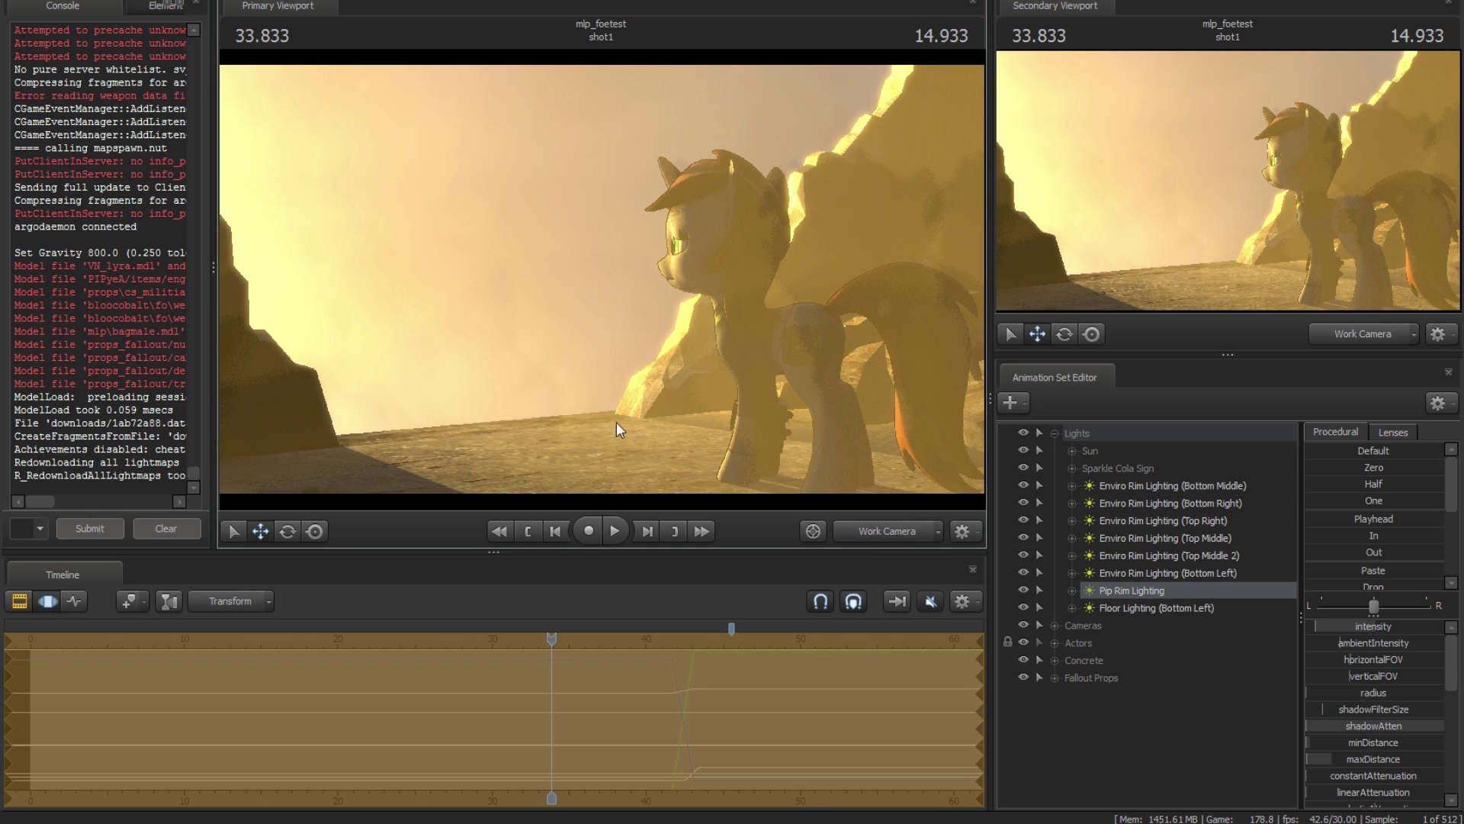
key(s)
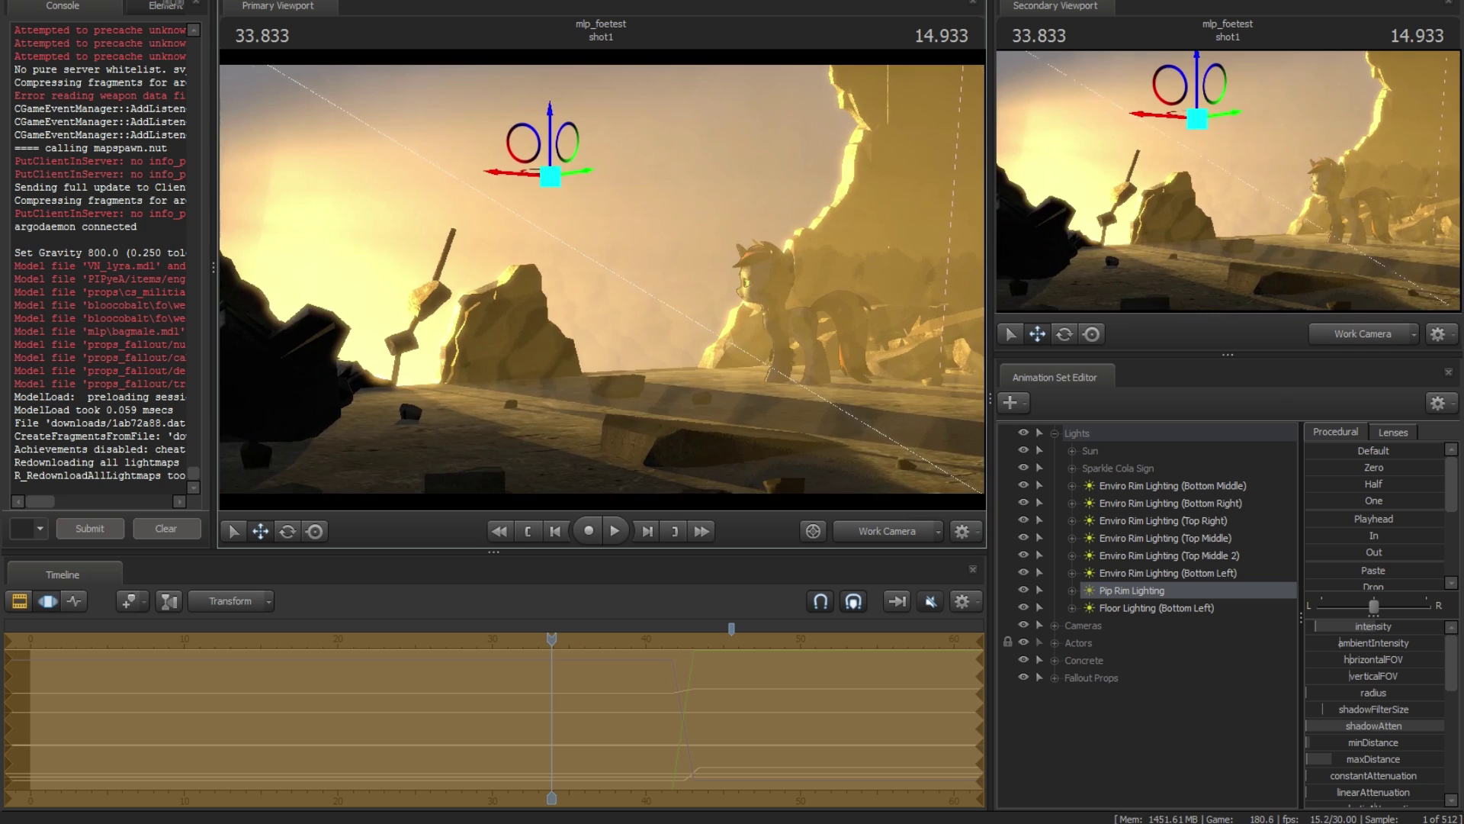
key(z)
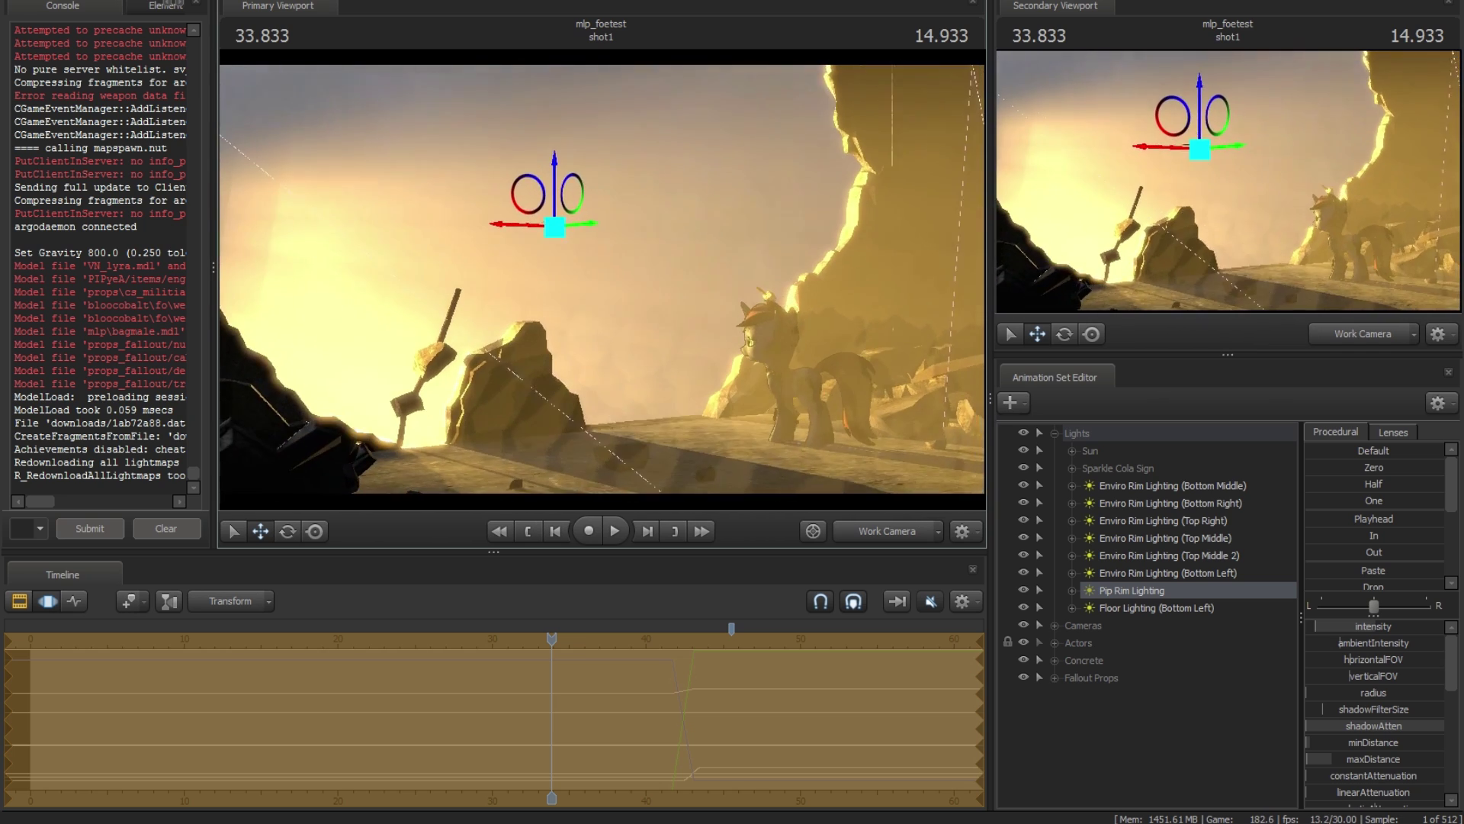
key(s)
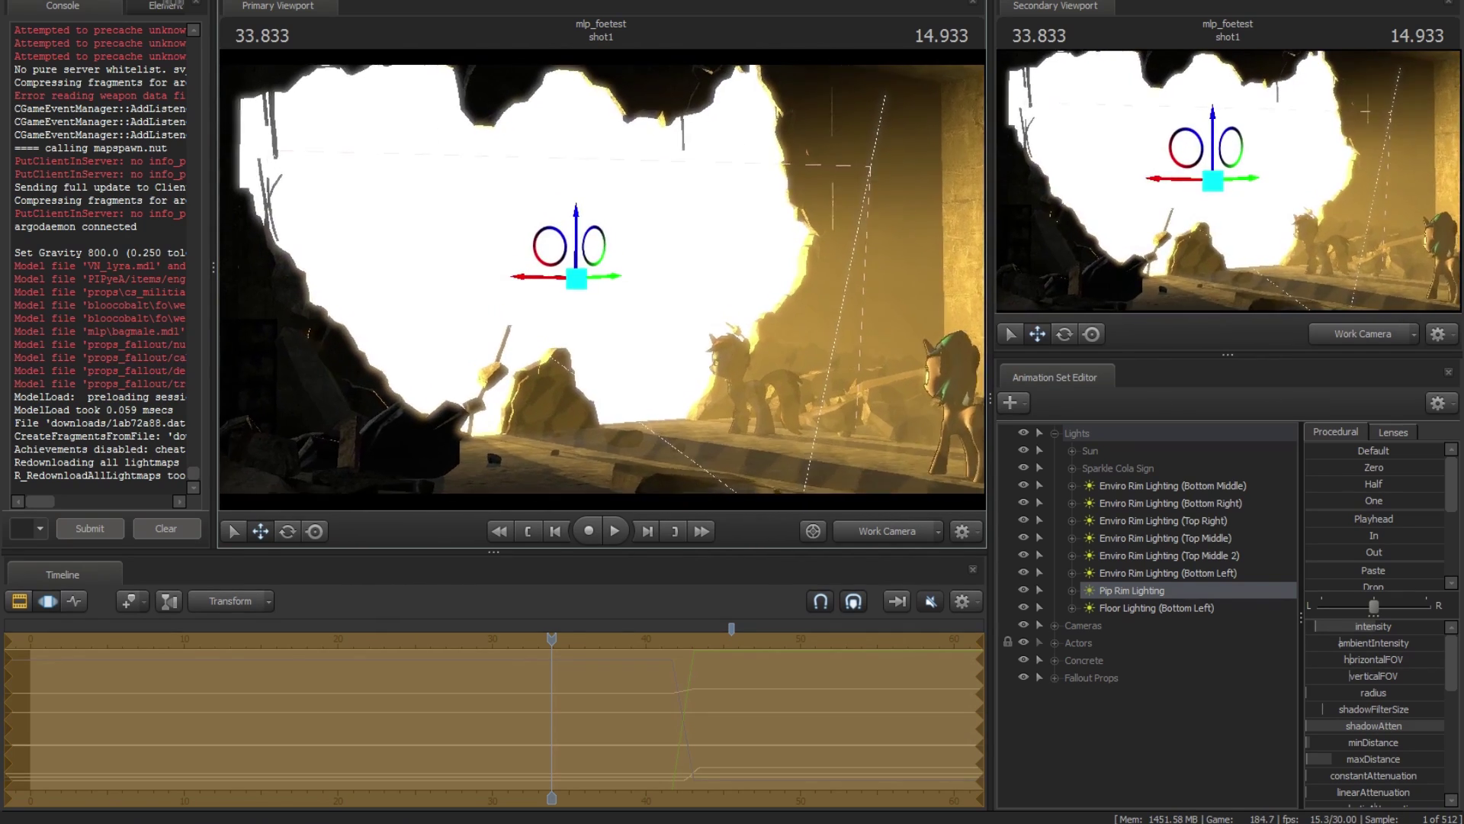
key(d)
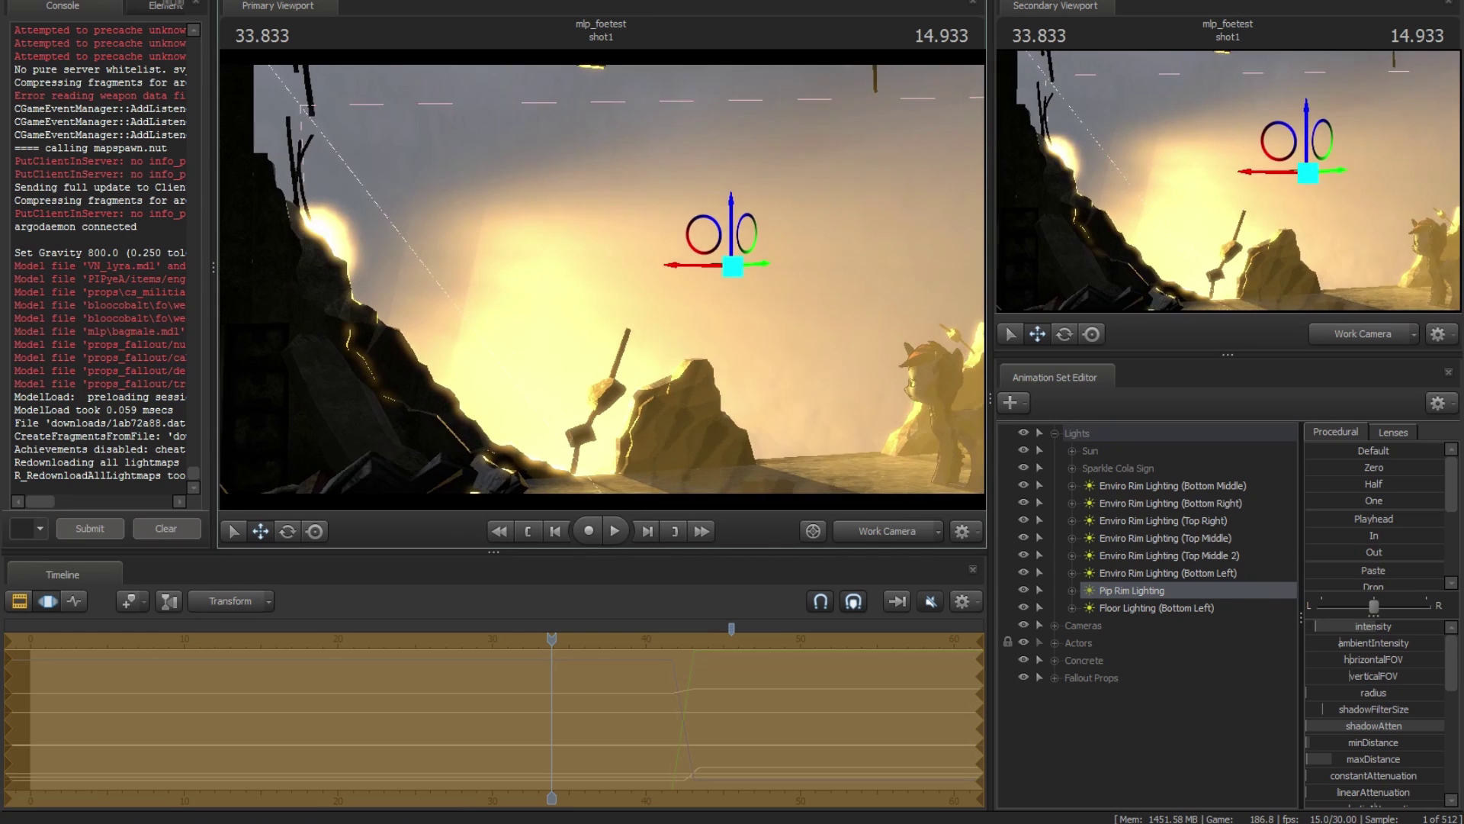
drag(571, 280, 618, 279)
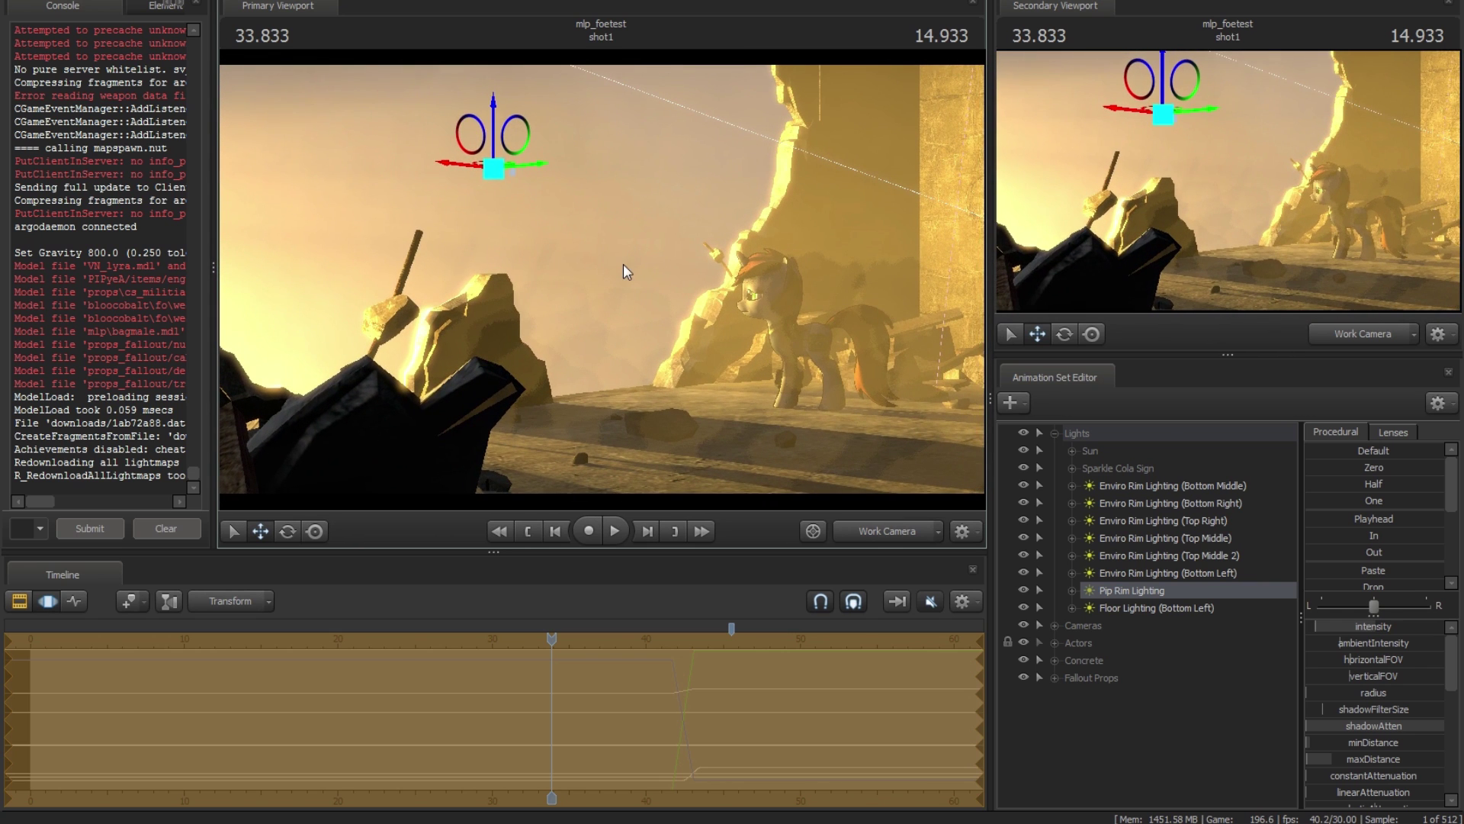